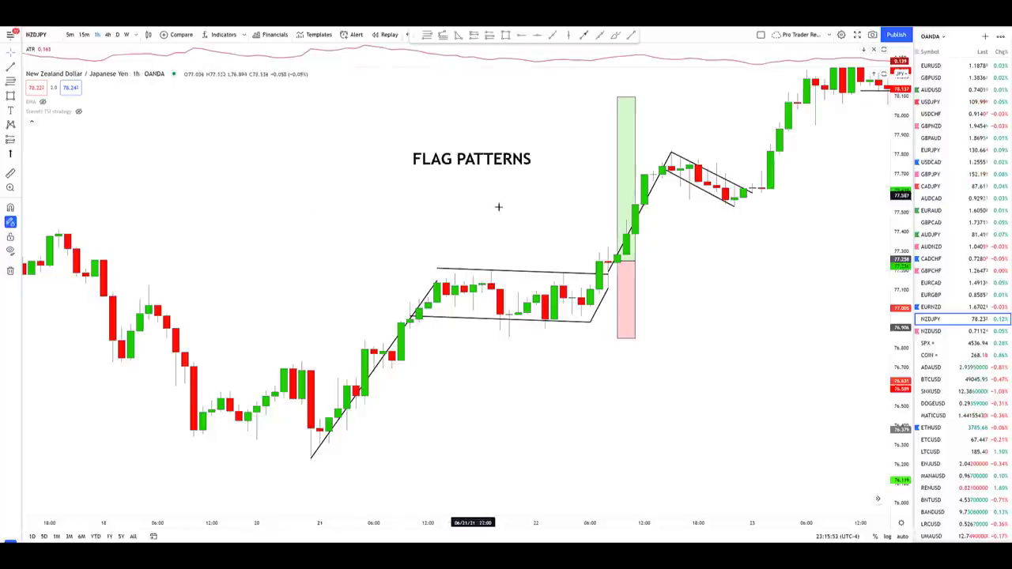
# Step: Move the upper boundary line of the first flag on the NZDJPY chart down so it runs along the candle highs
pyautogui.click(521, 275)
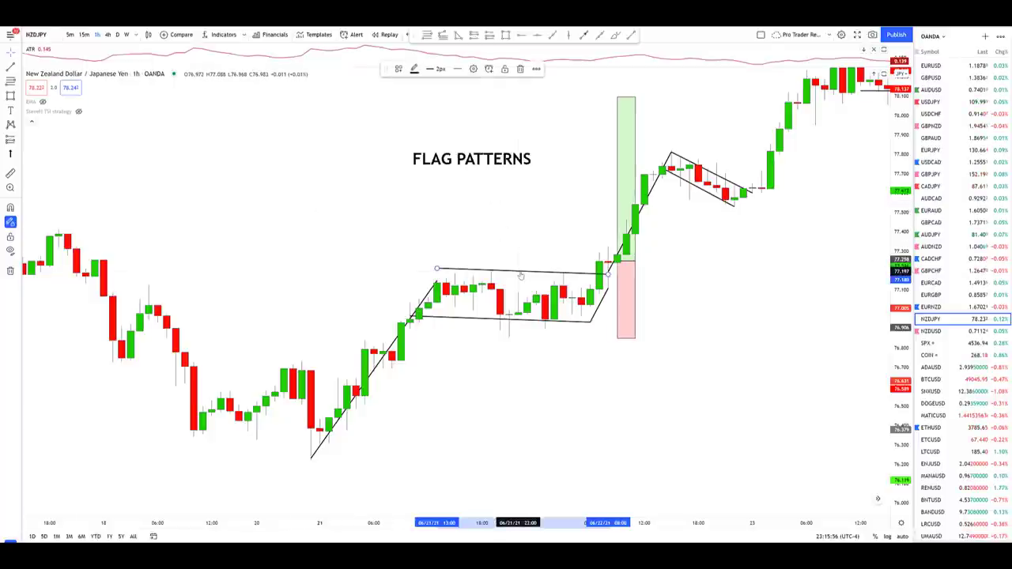
pyautogui.moveTo(521, 274); pyautogui.dragTo(522, 270)
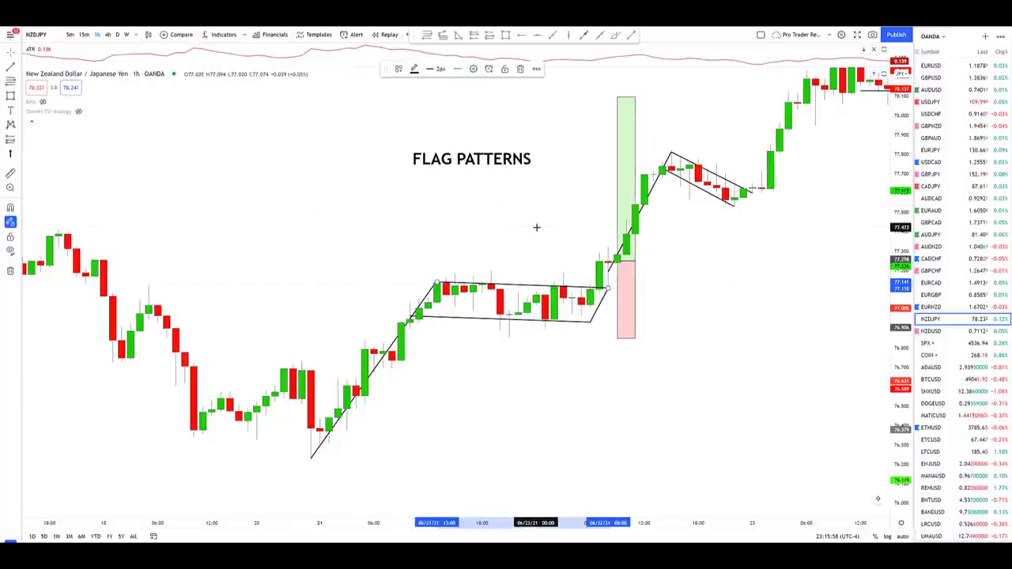
pyautogui.moveTo(598, 277)
pyautogui.mouseDown()
pyautogui.moveTo(426, 299)
pyautogui.moveTo(605, 313)
pyautogui.moveTo(554, 265)
pyautogui.mouseUp()
pyautogui.moveTo(755, 174)
pyautogui.mouseDown()
pyautogui.moveTo(666, 169)
pyautogui.moveTo(759, 198)
pyautogui.moveTo(755, 166)
pyautogui.mouseUp()
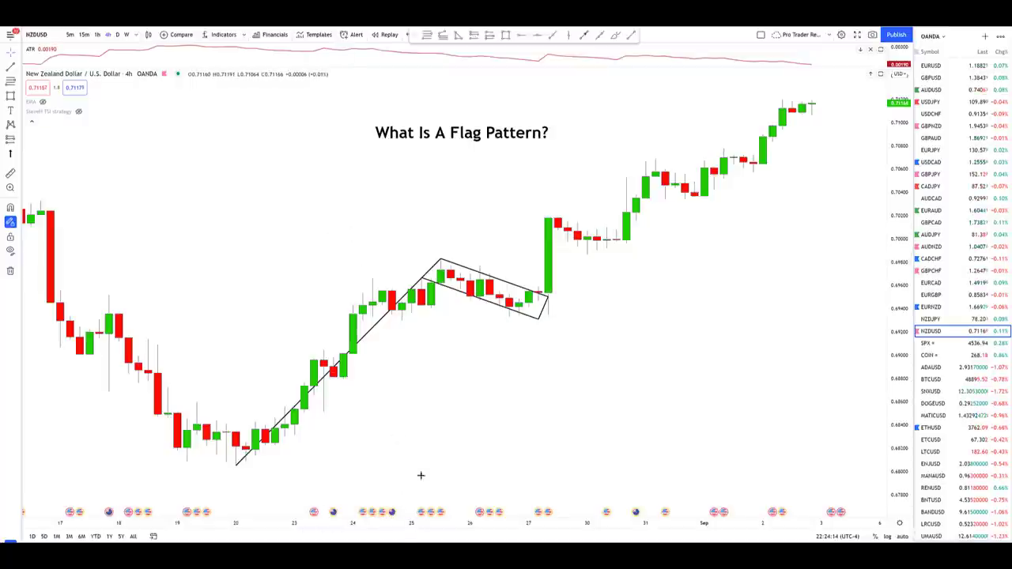
# Step: Underline the title "What Is A Flag Pattern?" and draw freehand arrows marking the bullish flag's pole, consolidation, breakout and upward continuation on NZDUSD
pyautogui.moveTo(355, 142); pyautogui.dragTo(571, 144)
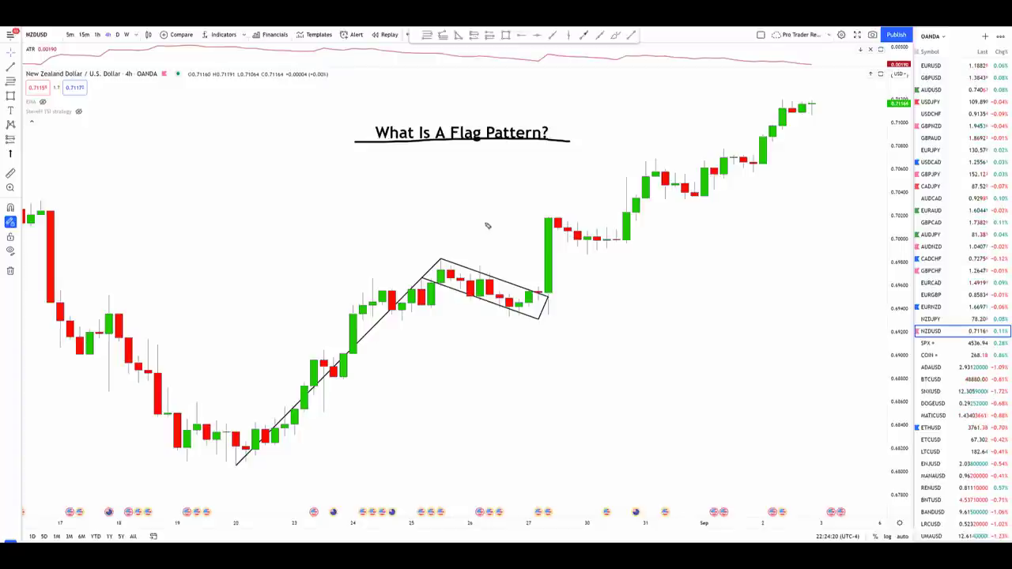
pyautogui.moveTo(488, 206)
pyautogui.mouseDown()
pyautogui.moveTo(484, 260)
pyautogui.moveTo(477, 257)
pyautogui.moveTo(500, 258)
pyautogui.mouseUp()
pyautogui.moveTo(295, 288)
pyautogui.mouseDown()
pyautogui.moveTo(340, 334)
pyautogui.moveTo(346, 315)
pyautogui.mouseUp()
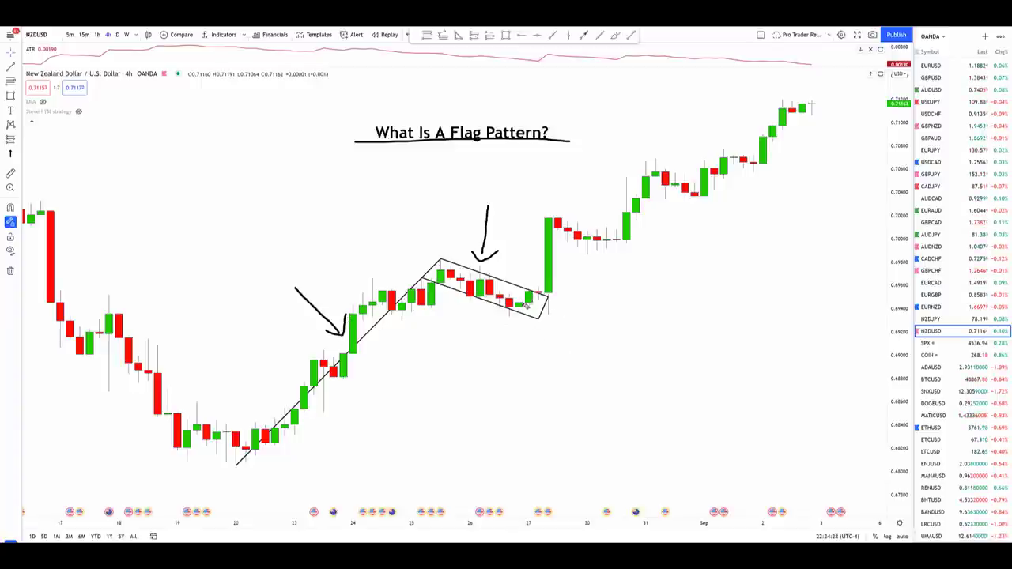
pyautogui.moveTo(525, 307)
pyautogui.mouseDown()
pyautogui.moveTo(548, 208)
pyautogui.moveTo(554, 215)
pyautogui.mouseUp()
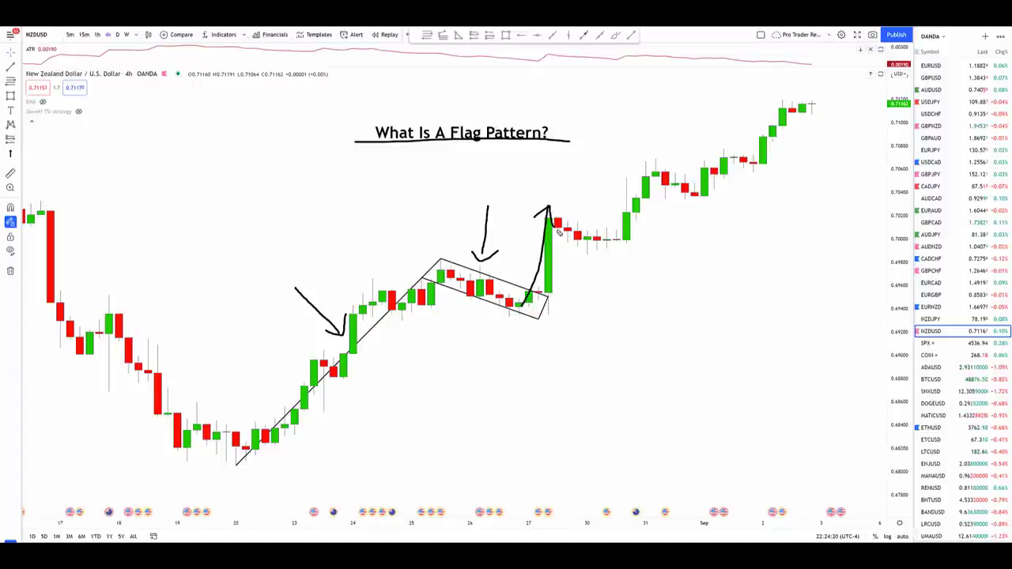
pyautogui.moveTo(572, 276)
pyautogui.mouseDown()
pyautogui.moveTo(586, 280)
pyautogui.moveTo(744, 223)
pyautogui.moveTo(791, 153)
pyautogui.moveTo(800, 174)
pyautogui.mouseUp()
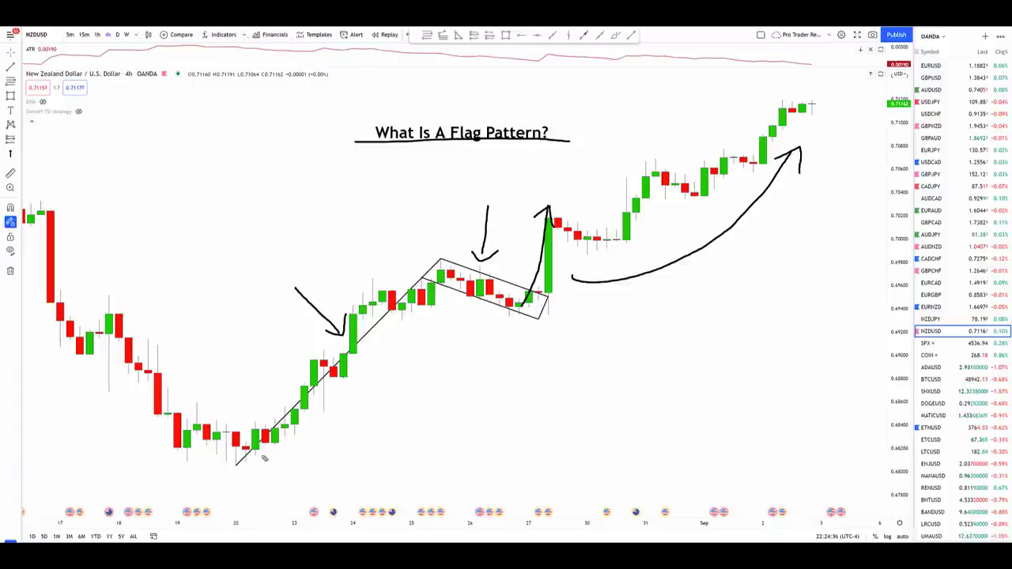
# Step: Mark the bullish flag's pole, zigzag consolidation, circled breakout candle, breakout level and upward move with freehand strokes, and clear the ink
pyautogui.moveTo(428, 414)
pyautogui.mouseDown()
pyautogui.moveTo(390, 358)
pyautogui.moveTo(379, 371)
pyautogui.moveTo(400, 357)
pyautogui.mouseUp()
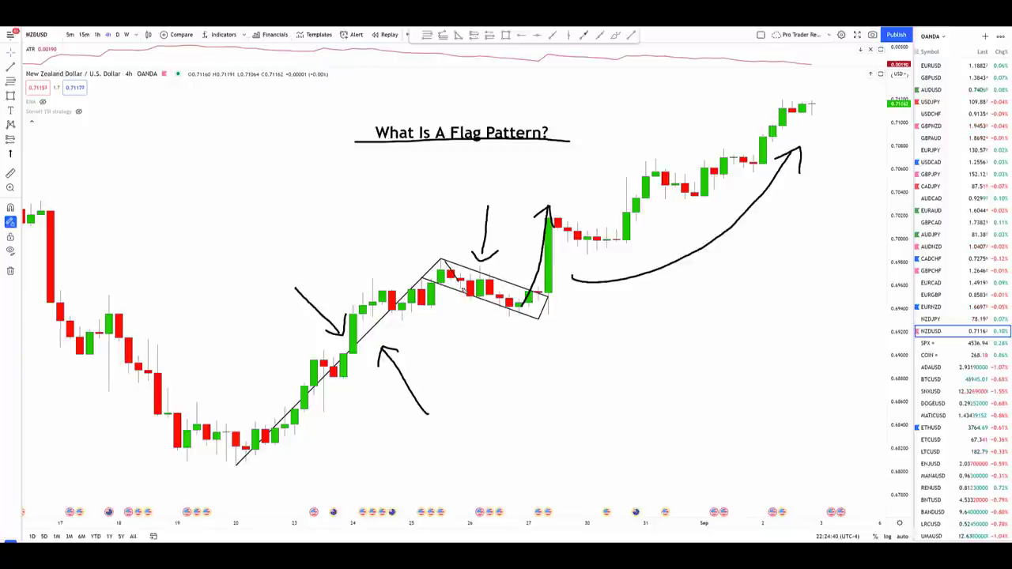
pyautogui.moveTo(463, 289)
pyautogui.mouseDown()
pyautogui.moveTo(518, 311)
pyautogui.moveTo(554, 291)
pyautogui.mouseUp()
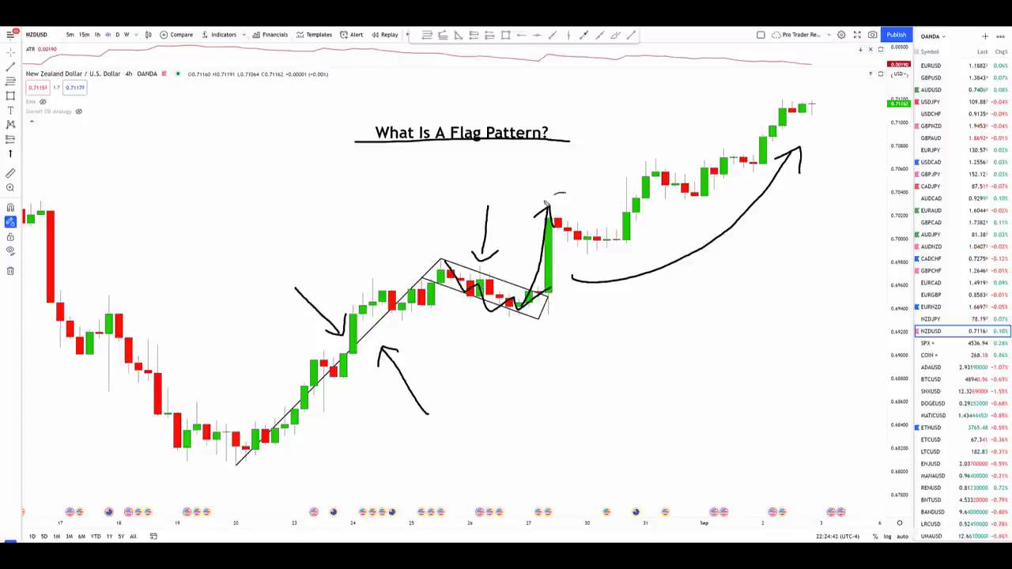
pyautogui.moveTo(546, 203)
pyautogui.mouseDown()
pyautogui.moveTo(585, 289)
pyautogui.moveTo(557, 196)
pyautogui.moveTo(711, 225)
pyautogui.mouseUp()
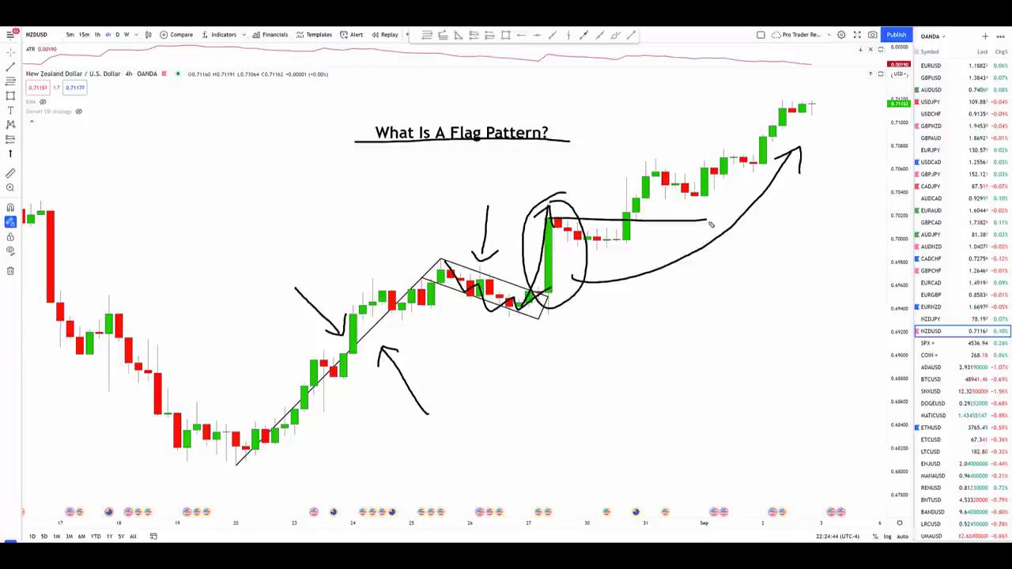
pyautogui.moveTo(602, 201)
pyautogui.mouseDown()
pyautogui.moveTo(681, 87)
pyautogui.moveTo(682, 102)
pyautogui.mouseUp()
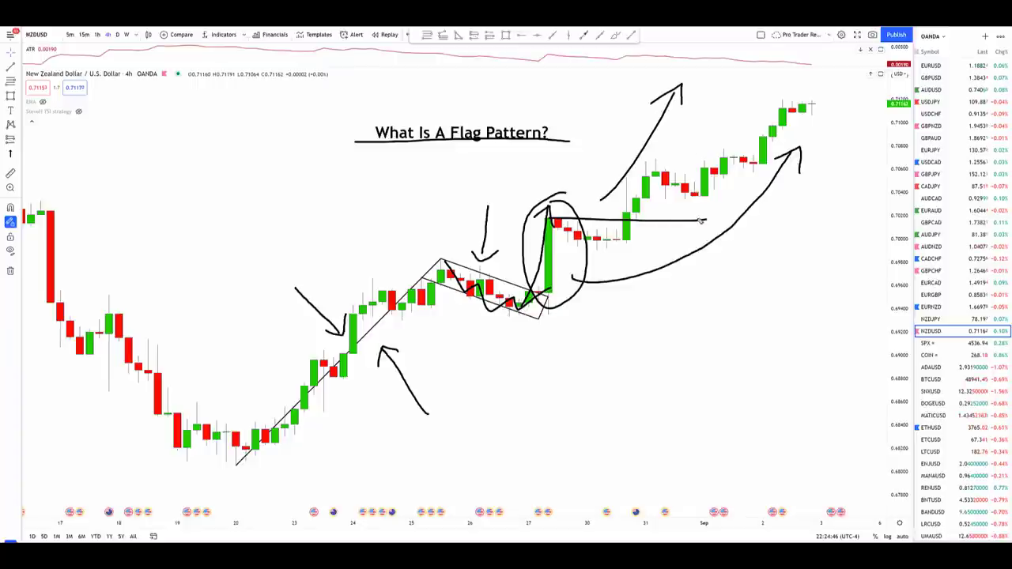
pyautogui.press('e')
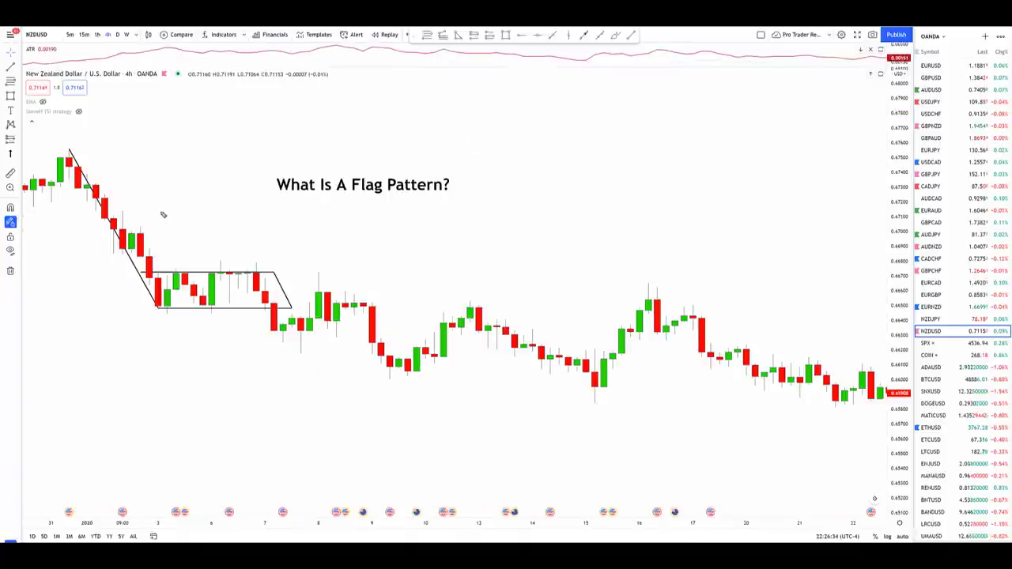
# Step: Annotate the bearish flag with an arrow at the pole, a zigzag through the consolidation, a circled breakout and a long downward arrow
pyautogui.moveTo(204, 162)
pyautogui.mouseDown()
pyautogui.moveTo(126, 212)
pyautogui.moveTo(172, 217)
pyautogui.mouseUp()
pyautogui.moveTo(171, 309)
pyautogui.mouseDown()
pyautogui.moveTo(242, 290)
pyautogui.moveTo(280, 305)
pyautogui.mouseUp()
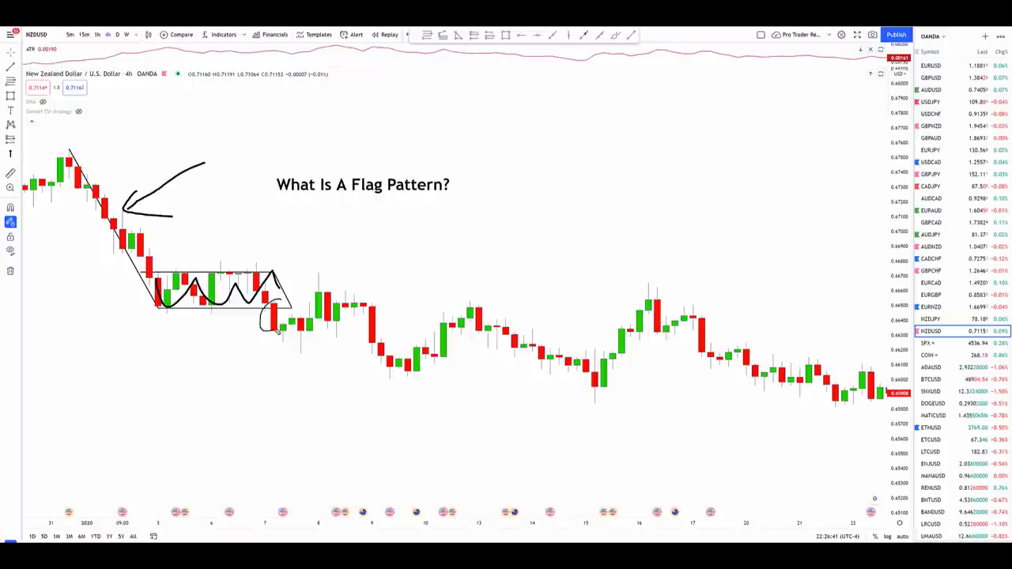
pyautogui.moveTo(292, 247)
pyautogui.mouseDown()
pyautogui.moveTo(278, 294)
pyautogui.moveTo(776, 425)
pyautogui.moveTo(745, 429)
pyautogui.mouseUp()
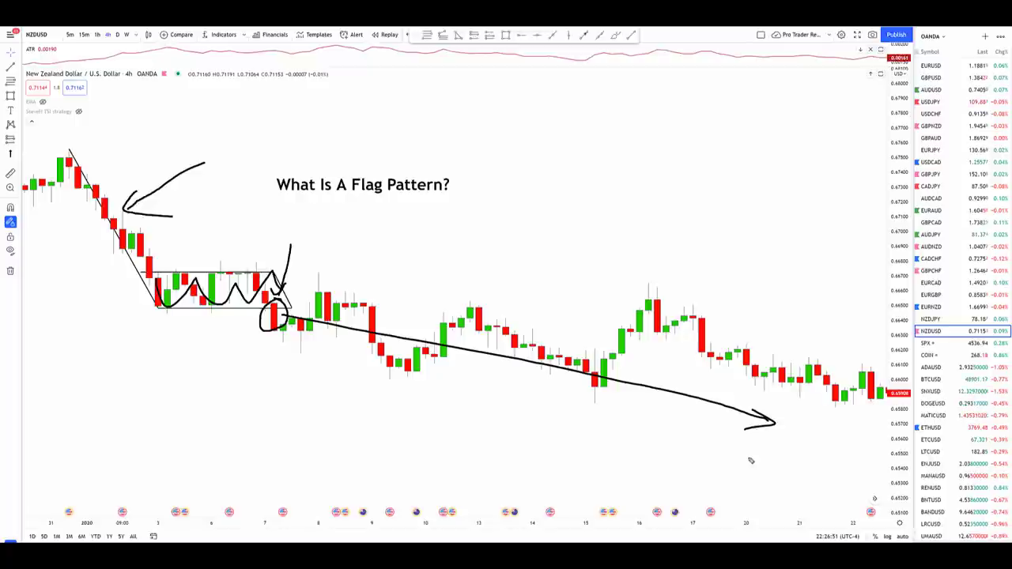
pyautogui.press('Escape')
# Step: Circle the title "What Is A Flag Pattern?" on the bearish flag chart and draw an upward arrow pointing to it
pyautogui.scroll(-5, 669, 401)
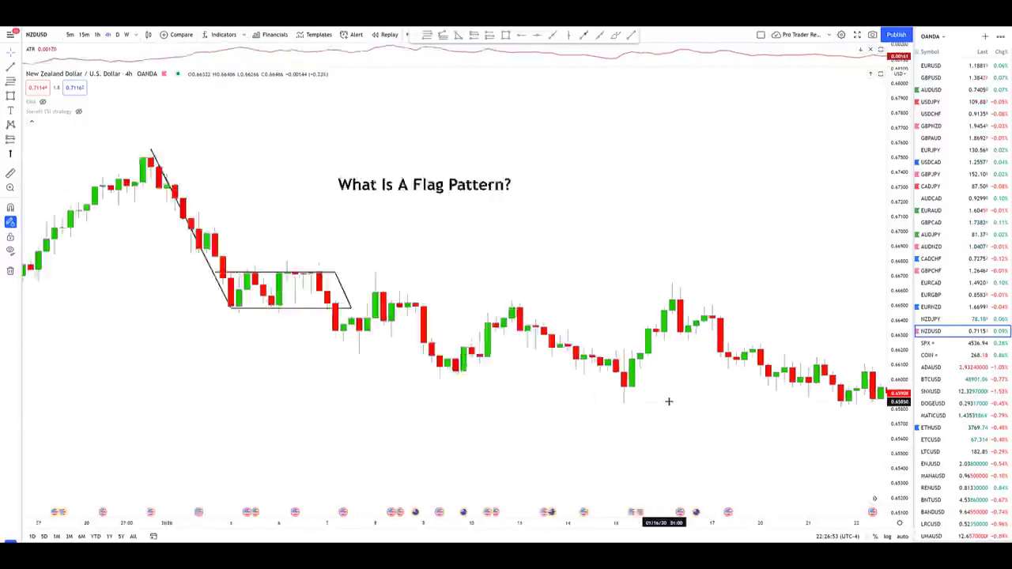
pyautogui.hscroll(5, 704, 415)
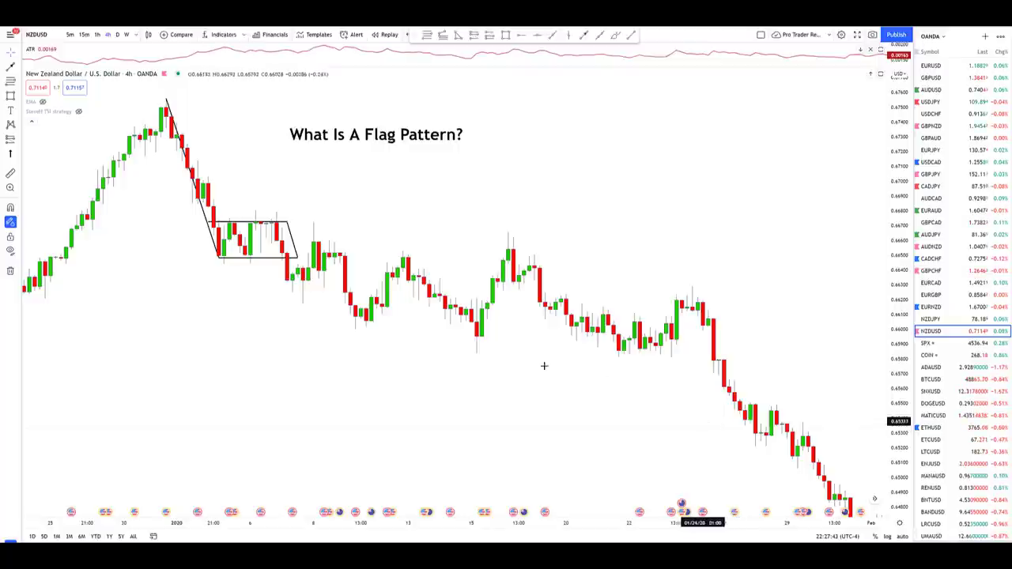
pyautogui.moveTo(517, 361)
pyautogui.mouseDown()
pyautogui.moveTo(479, 364)
pyautogui.moveTo(545, 384)
pyautogui.moveTo(615, 383)
pyautogui.mouseUp()
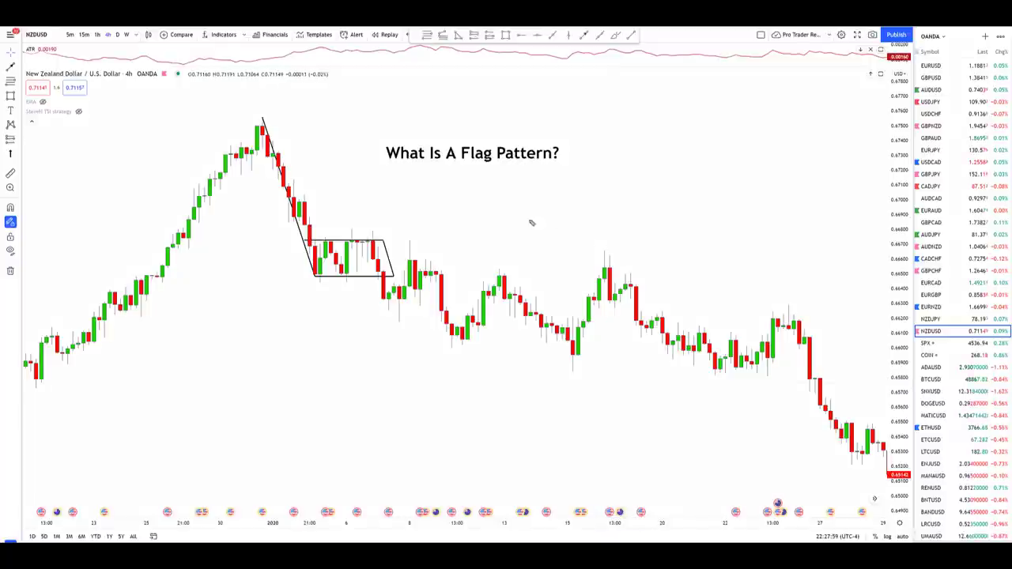
pyautogui.moveTo(386, 172)
pyautogui.mouseDown()
pyautogui.moveTo(463, 181)
pyautogui.moveTo(566, 171)
pyautogui.moveTo(560, 132)
pyautogui.moveTo(405, 127)
pyautogui.moveTo(386, 174)
pyautogui.moveTo(411, 176)
pyautogui.mouseUp()
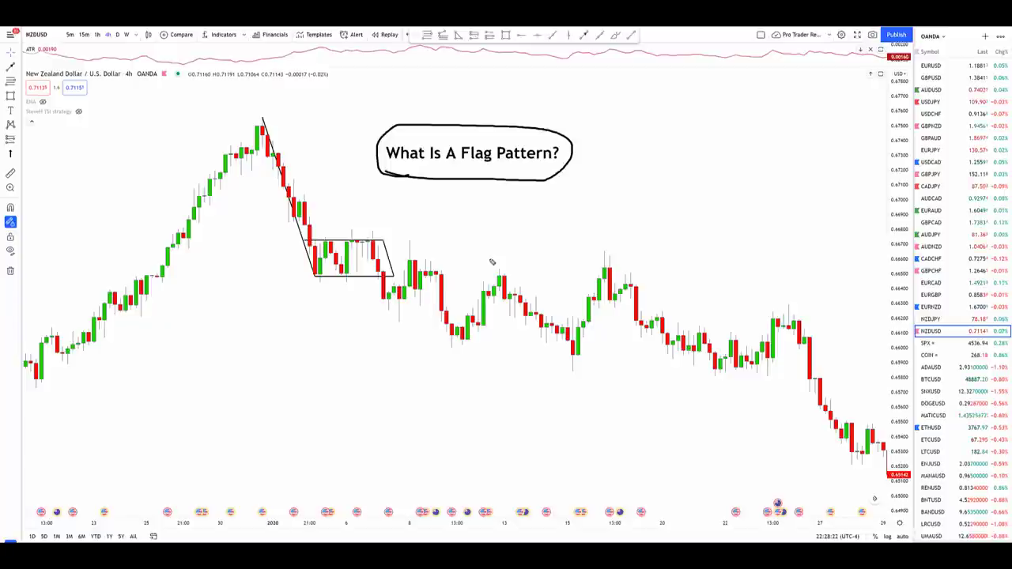
pyautogui.moveTo(472, 258); pyautogui.dragTo(475, 190)
pyautogui.moveTo(460, 204)
pyautogui.mouseDown()
pyautogui.moveTo(475, 190)
pyautogui.moveTo(485, 212)
pyautogui.mouseUp()
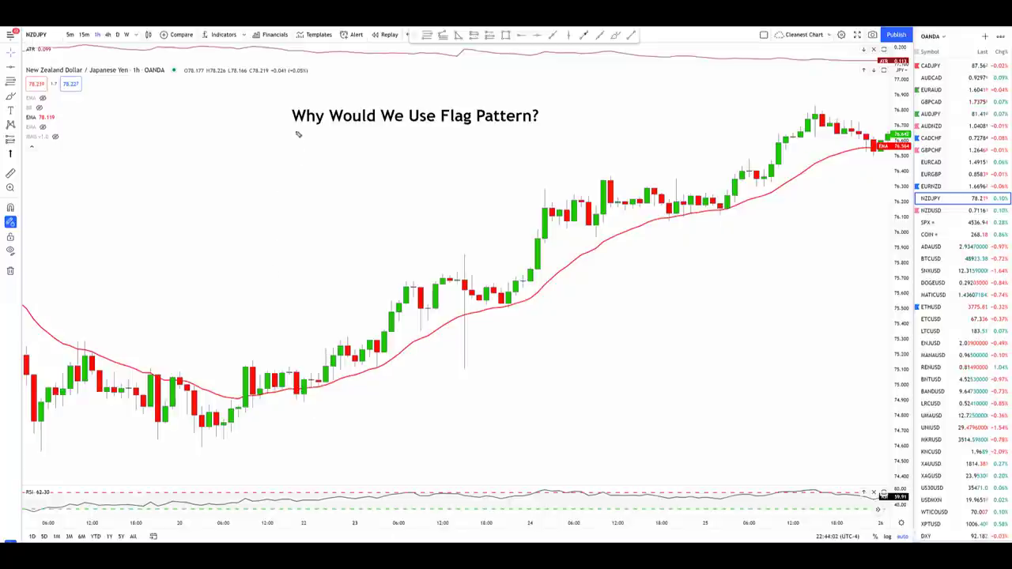
# Step: Underline "Why Would We Use Flag Pattern?" and sketch the first NZDJPY pole and flag with a circled breakout and upward arrow
pyautogui.moveTo(295, 132); pyautogui.dragTo(555, 131)
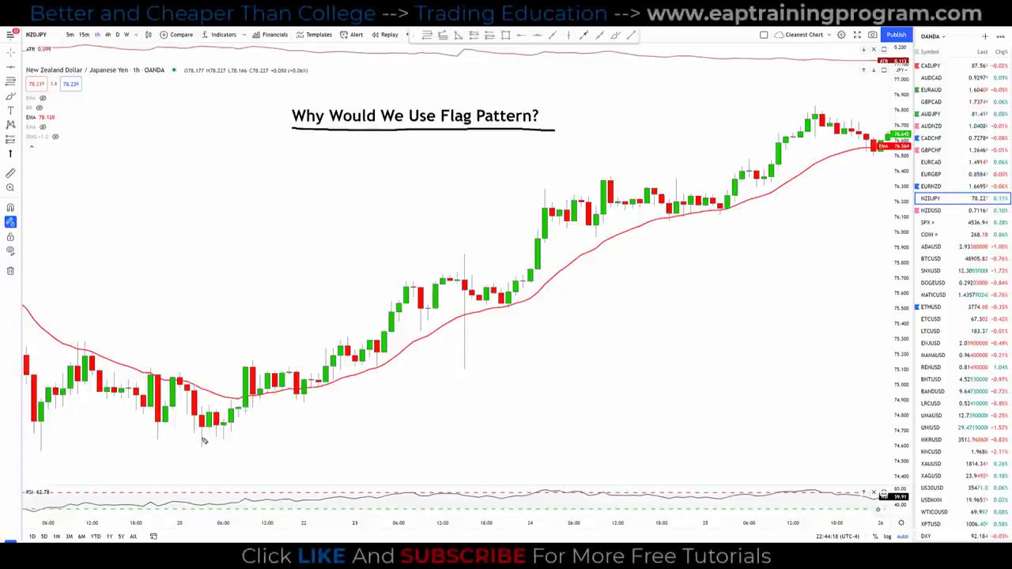
pyautogui.moveTo(202, 444)
pyautogui.mouseDown()
pyautogui.moveTo(381, 348)
pyautogui.moveTo(466, 279)
pyautogui.moveTo(531, 296)
pyautogui.mouseUp()
pyautogui.moveTo(440, 285)
pyautogui.mouseDown()
pyautogui.moveTo(511, 310)
pyautogui.moveTo(503, 294)
pyautogui.moveTo(518, 279)
pyautogui.moveTo(512, 242)
pyautogui.moveTo(521, 245)
pyautogui.mouseUp()
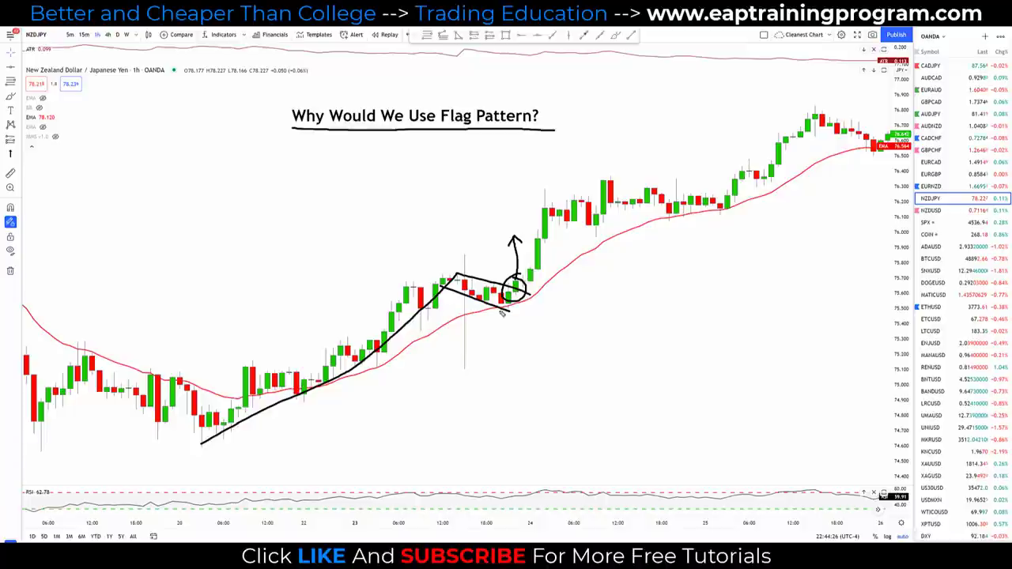
# Step: Sketch the second pole and flag higher in the NZDJPY uptrend, circling its breakout and adding an upward arrow
pyautogui.moveTo(510, 302)
pyautogui.mouseDown()
pyautogui.moveTo(611, 180)
pyautogui.moveTo(750, 200)
pyautogui.mouseUp()
pyautogui.moveTo(601, 200)
pyautogui.mouseDown()
pyautogui.moveTo(745, 214)
pyautogui.moveTo(714, 184)
pyautogui.moveTo(755, 183)
pyautogui.moveTo(763, 147)
pyautogui.moveTo(750, 158)
pyautogui.moveTo(765, 163)
pyautogui.mouseUp()
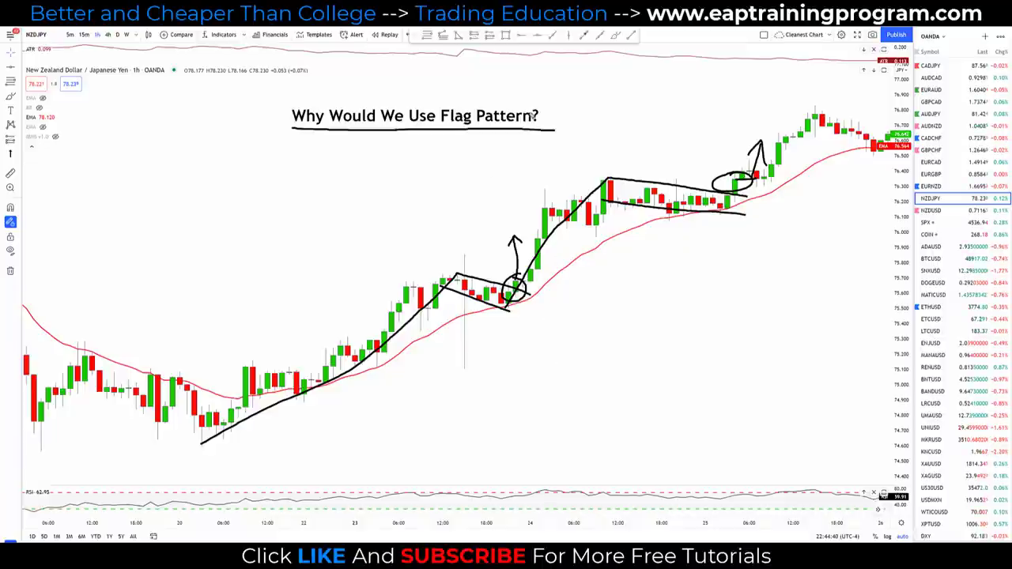
pyautogui.moveTo(552, 106)
pyautogui.mouseDown()
pyautogui.moveTo(455, 101)
pyautogui.moveTo(439, 120)
pyautogui.moveTo(509, 141)
pyautogui.moveTo(555, 106)
pyautogui.mouseUp()
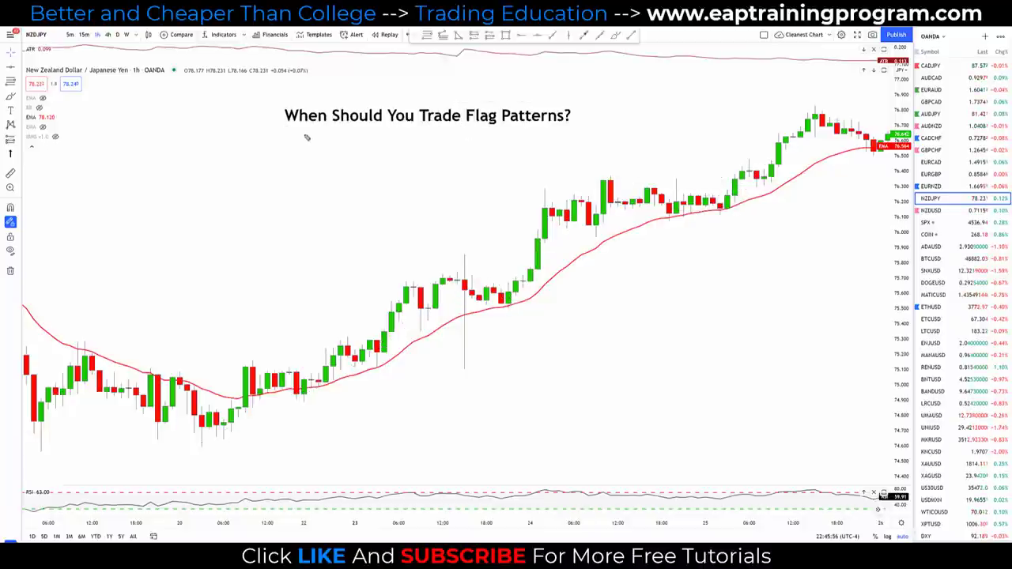
# Step: Underline "When Should You Trade Flag Patterns?" and sketch the first uptrend leg with its flag channel and an arrow pointing to the leg
pyautogui.moveTo(285, 129); pyautogui.dragTo(571, 128)
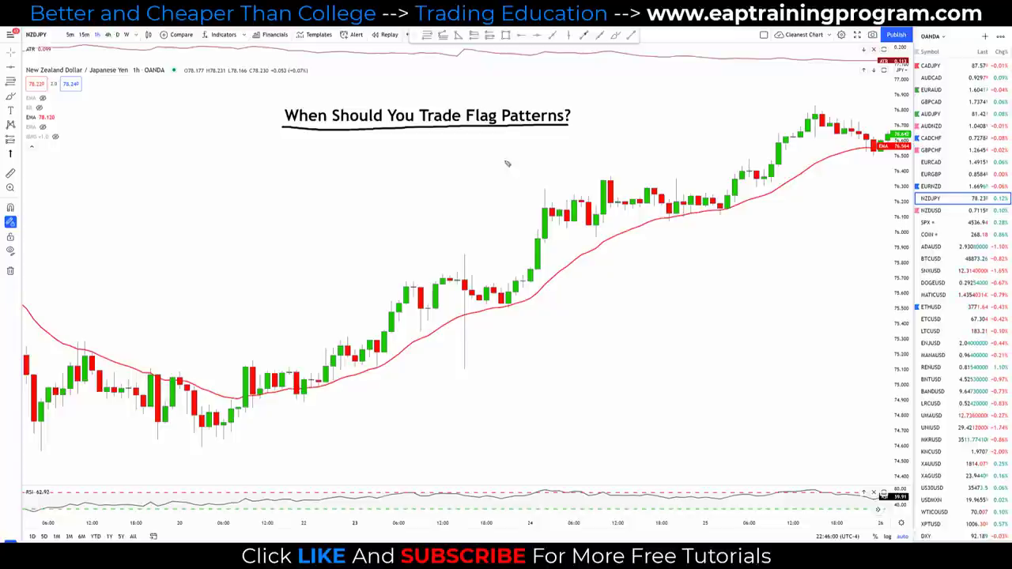
pyautogui.moveTo(198, 444)
pyautogui.mouseDown()
pyautogui.moveTo(459, 279)
pyautogui.moveTo(522, 293)
pyautogui.mouseUp()
pyautogui.moveTo(445, 296); pyautogui.dragTo(518, 315)
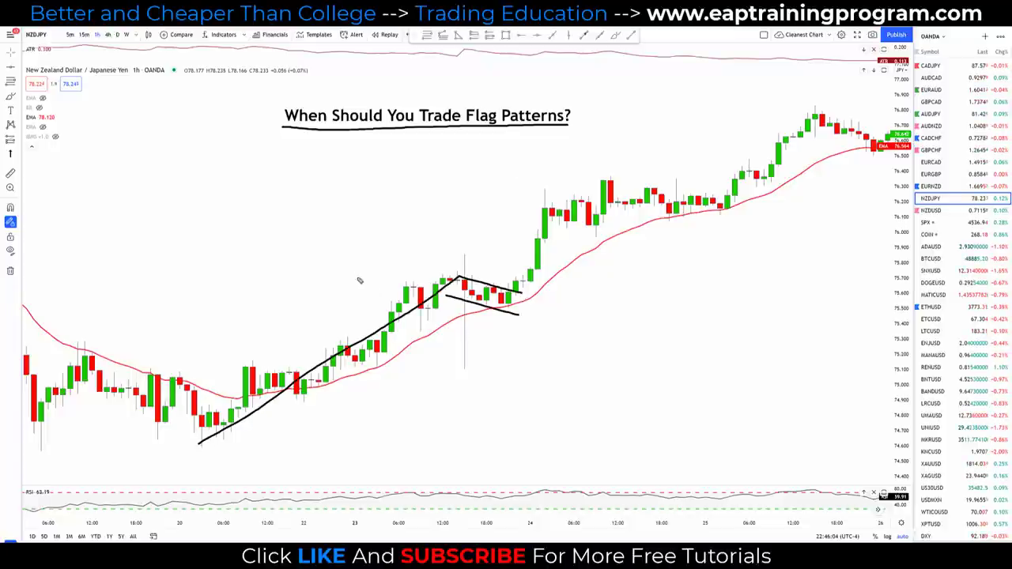
pyautogui.moveTo(345, 273)
pyautogui.mouseDown()
pyautogui.moveTo(370, 301)
pyautogui.moveTo(365, 311)
pyautogui.mouseUp()
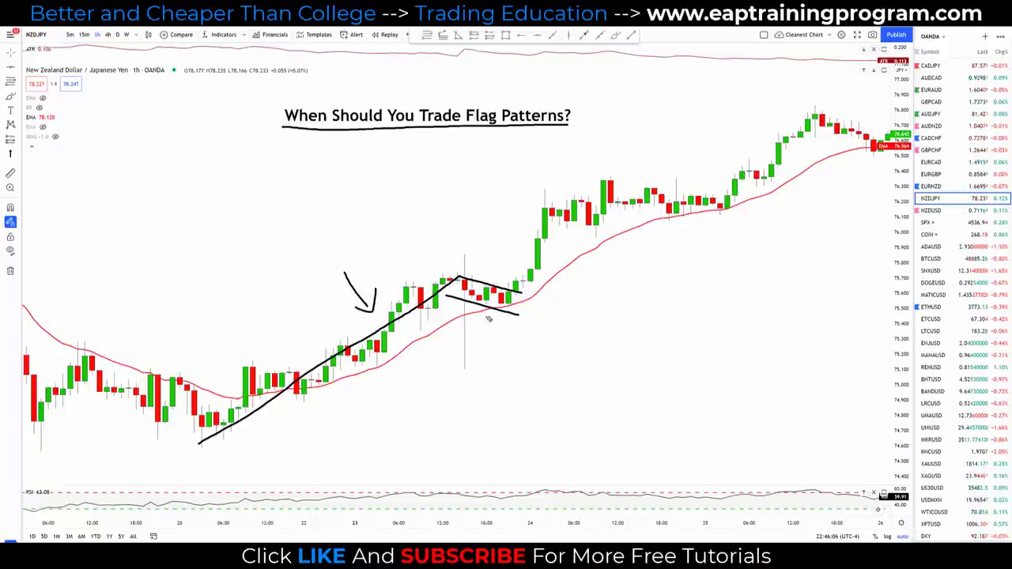
# Step: Trace the second uptrend leg from the first flag and draw the upper and lower boundaries of the flag that follows it
pyautogui.moveTo(500, 309)
pyautogui.mouseDown()
pyautogui.moveTo(611, 178)
pyautogui.moveTo(764, 194)
pyautogui.mouseUp()
pyautogui.moveTo(592, 211); pyautogui.dragTo(756, 219)
pyautogui.moveTo(599, 177)
pyautogui.mouseDown()
pyautogui.moveTo(623, 198)
pyautogui.moveTo(650, 191)
pyautogui.moveTo(682, 210)
pyautogui.moveTo(721, 207)
pyautogui.moveTo(737, 180)
pyautogui.mouseUp()
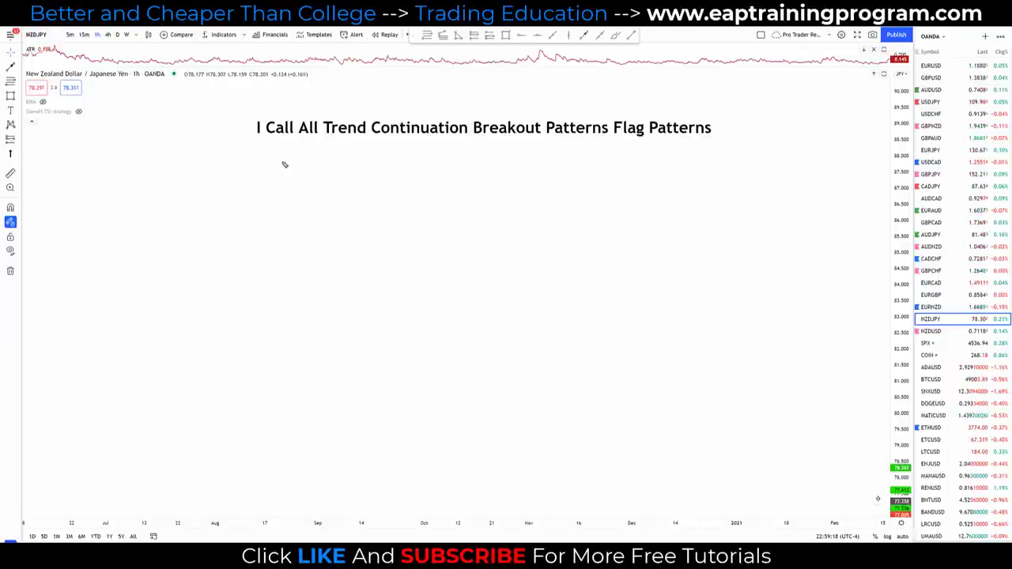
# Step: Underline the title about trend continuation breakout patterns and sketch a bearish flag with a rising channel and downward breakout on the blank chart
pyautogui.moveTo(252, 137); pyautogui.dragTo(712, 140)
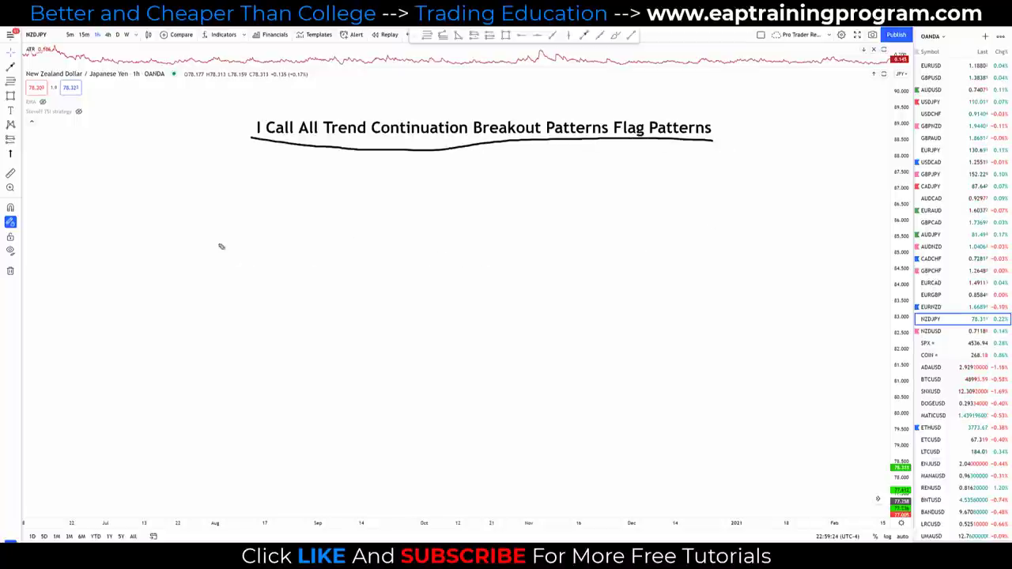
pyautogui.moveTo(136, 152)
pyautogui.mouseDown()
pyautogui.moveTo(177, 304)
pyautogui.moveTo(194, 265)
pyautogui.moveTo(255, 268)
pyautogui.moveTo(293, 362)
pyautogui.mouseUp()
pyautogui.moveTo(171, 304); pyautogui.dragTo(252, 275)
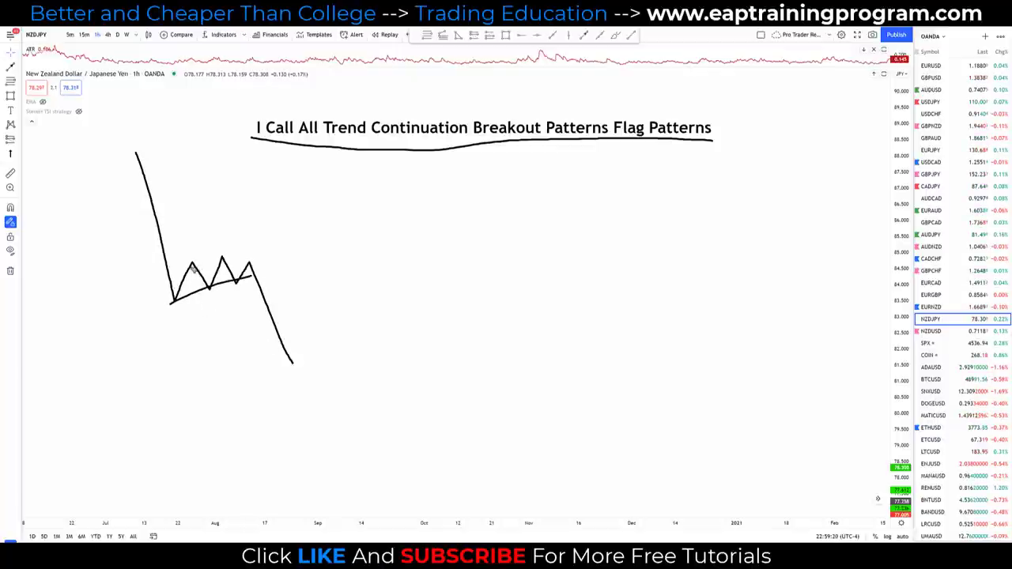
pyautogui.moveTo(172, 262); pyautogui.dragTo(243, 247)
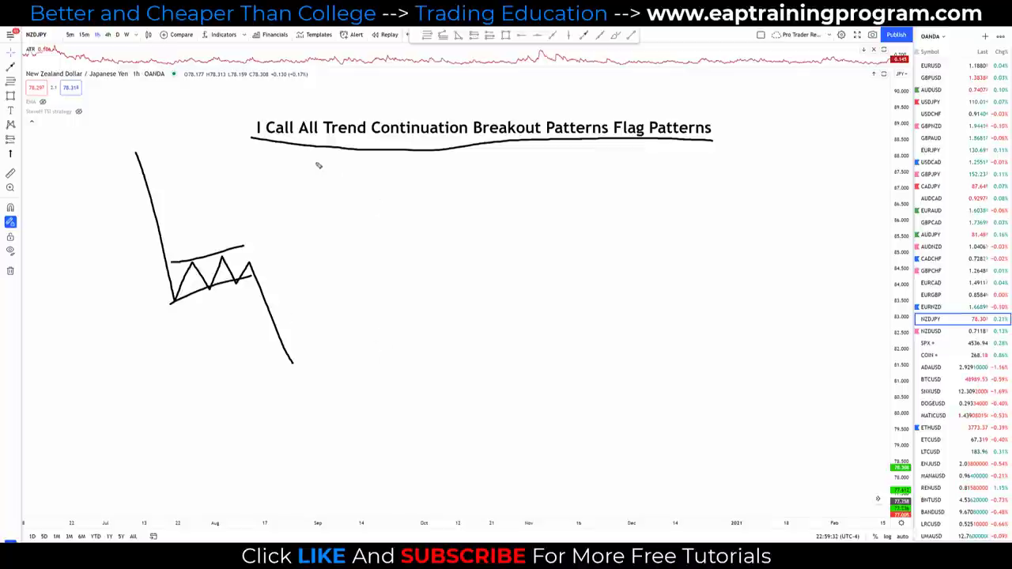
# Step: Sketch a bearish pennant and a larger flat-based descending triangle, each with boundary lines and a downward breakout, and clear the ink
pyautogui.moveTo(314, 161)
pyautogui.mouseDown()
pyautogui.moveTo(354, 264)
pyautogui.moveTo(405, 265)
pyautogui.moveTo(462, 419)
pyautogui.mouseUp()
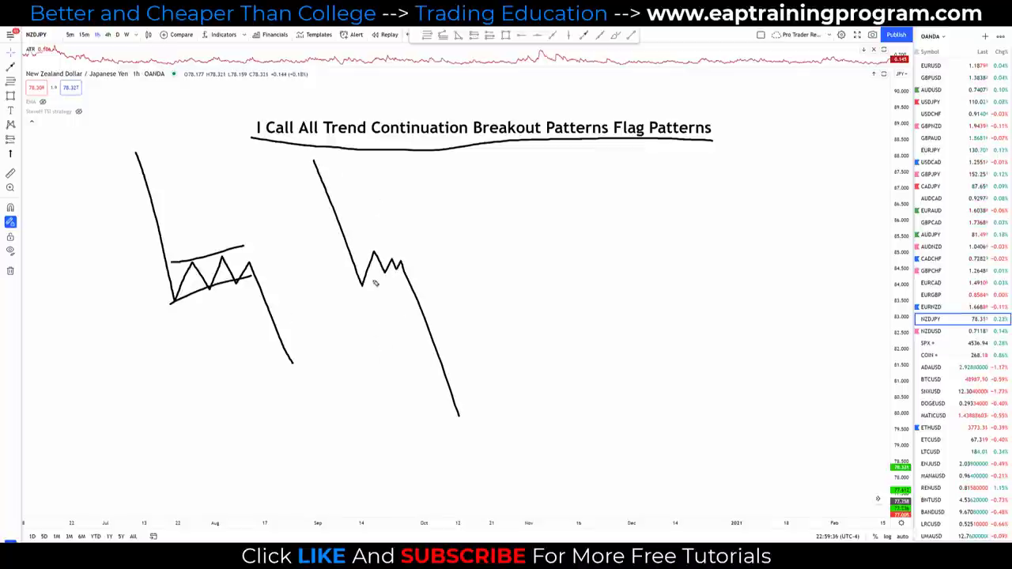
pyautogui.moveTo(362, 286); pyautogui.dragTo(413, 261)
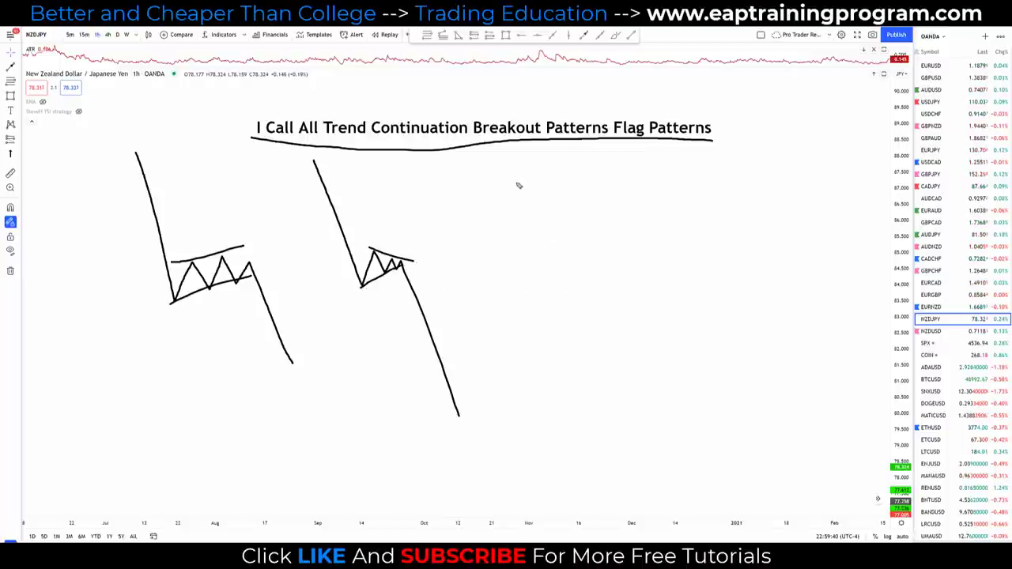
pyautogui.moveTo(508, 155)
pyautogui.mouseDown()
pyautogui.moveTo(608, 305)
pyautogui.moveTo(634, 247)
pyautogui.moveTo(666, 302)
pyautogui.moveTo(679, 267)
pyautogui.moveTo(696, 298)
pyautogui.moveTo(708, 283)
pyautogui.moveTo(791, 430)
pyautogui.mouseUp()
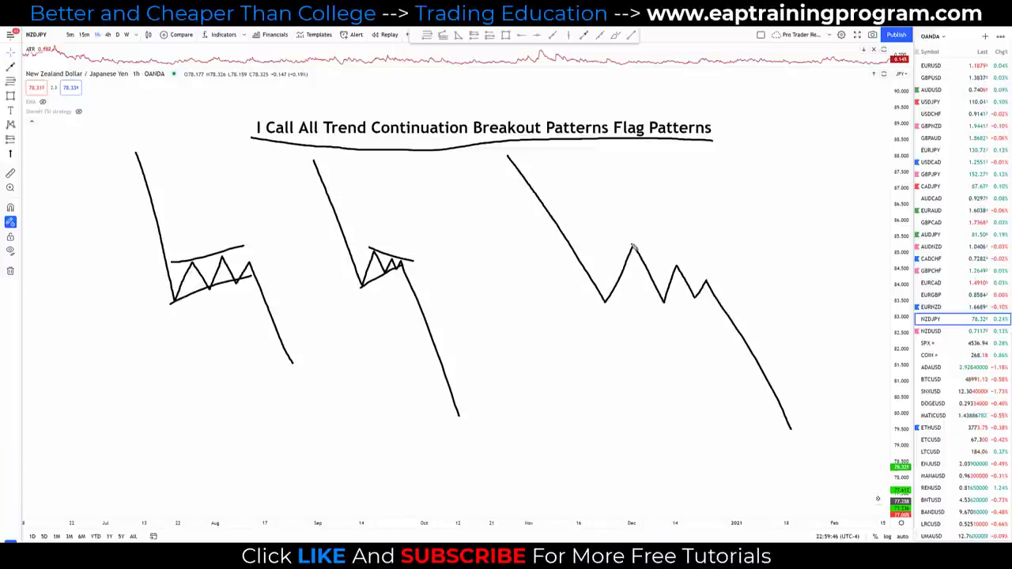
pyautogui.moveTo(633, 245); pyautogui.dragTo(708, 284)
pyautogui.moveTo(607, 304); pyautogui.dragTo(712, 300)
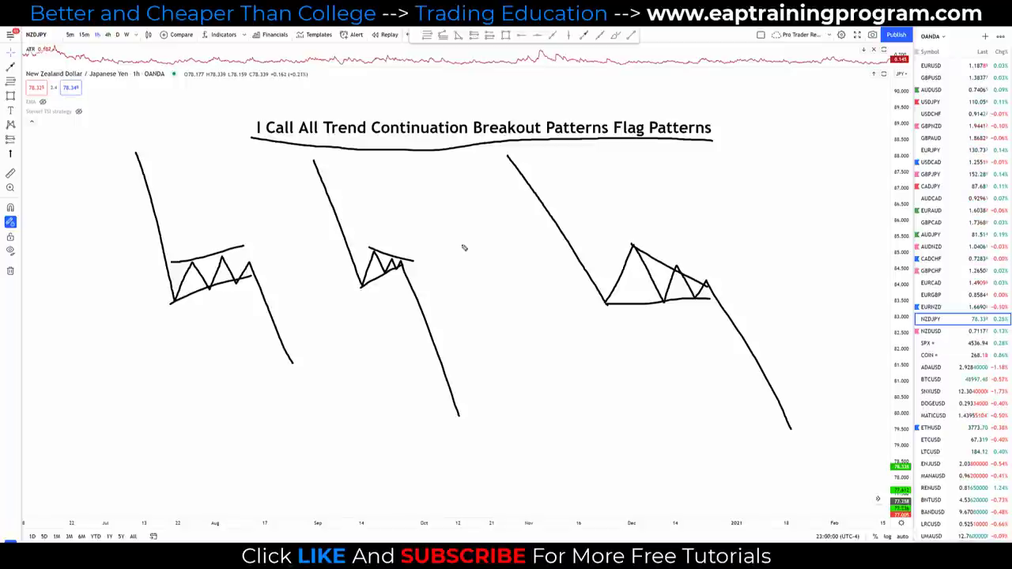
pyautogui.press('e')
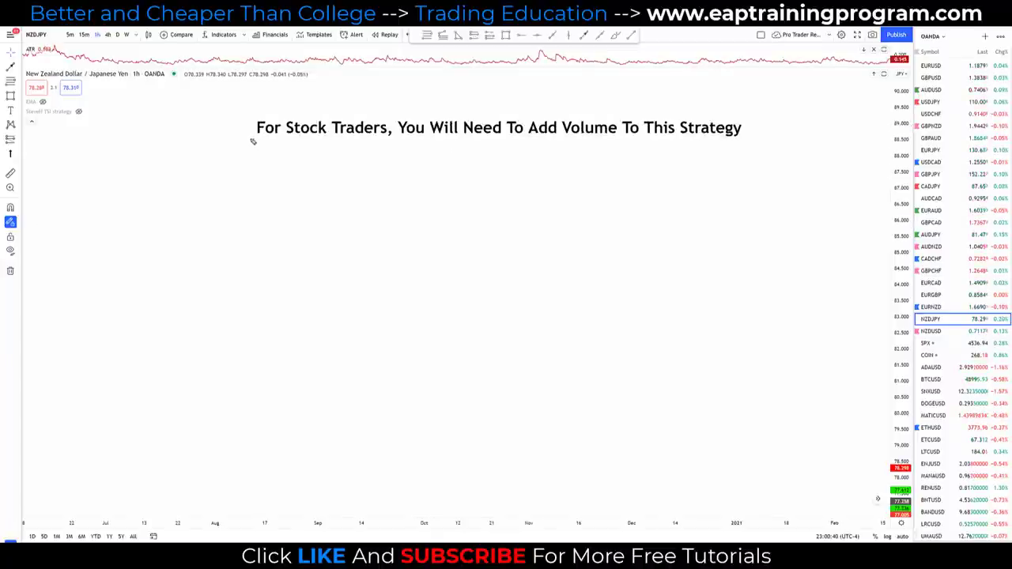
# Step: Underline the title about stock traders adding volume, write "FX" below it, circle "Volume", and clear the ink
pyautogui.moveTo(252, 139); pyautogui.dragTo(751, 141)
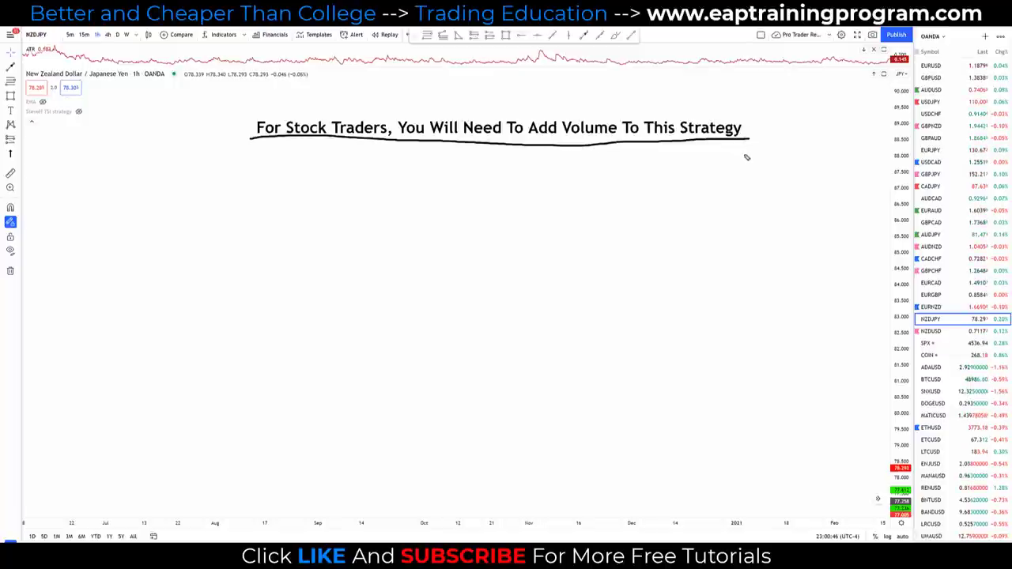
pyautogui.moveTo(405, 212)
pyautogui.mouseDown()
pyautogui.moveTo(407, 270)
pyautogui.moveTo(416, 210)
pyautogui.moveTo(438, 208)
pyautogui.moveTo(427, 231)
pyautogui.moveTo(478, 215)
pyautogui.moveTo(468, 240)
pyautogui.moveTo(480, 266)
pyautogui.mouseUp()
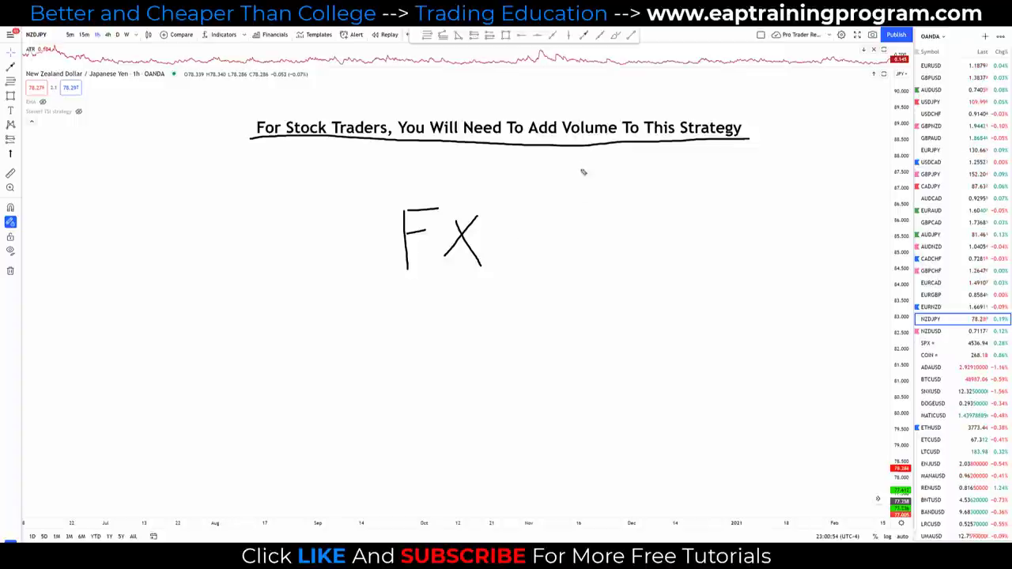
pyautogui.moveTo(615, 120)
pyautogui.mouseDown()
pyautogui.moveTo(606, 112)
pyautogui.moveTo(564, 124)
pyautogui.moveTo(589, 156)
pyautogui.moveTo(622, 135)
pyautogui.moveTo(611, 110)
pyautogui.mouseUp()
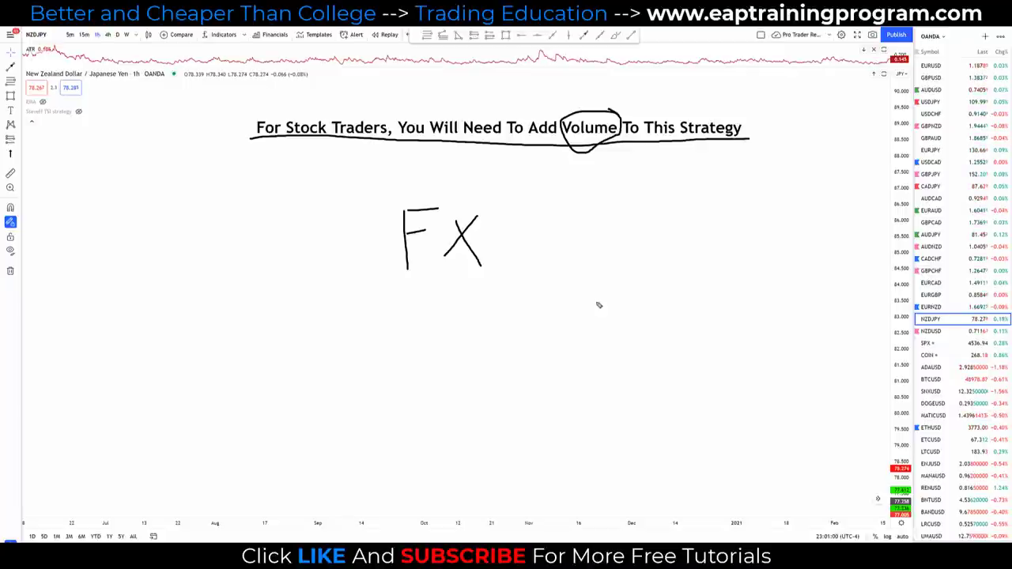
pyautogui.press('e')
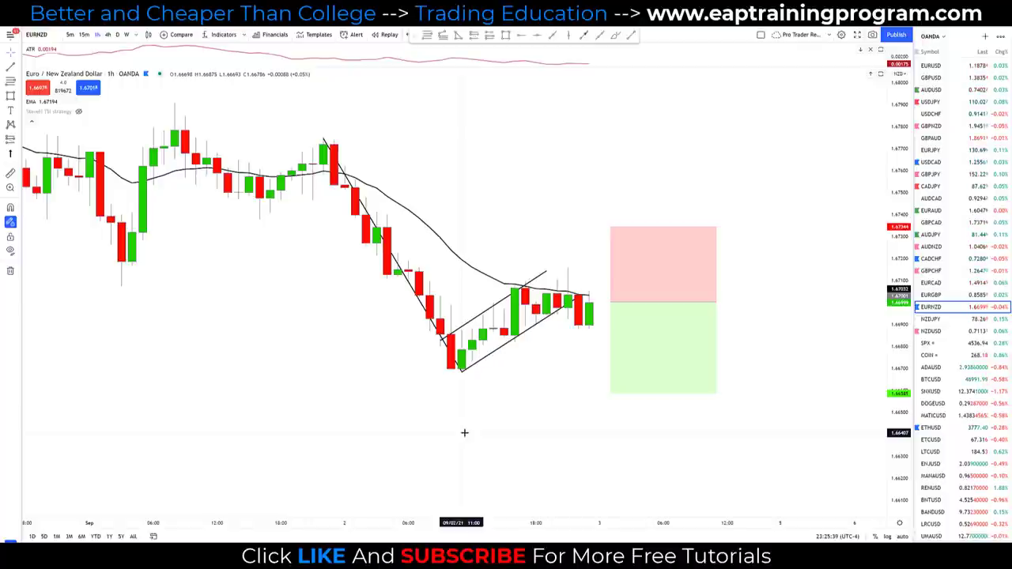
# Step: Create an order from the EURNZD short position drawing, switch it to a market order, and set its risk to 2%
pyautogui.rightClick(663, 319)
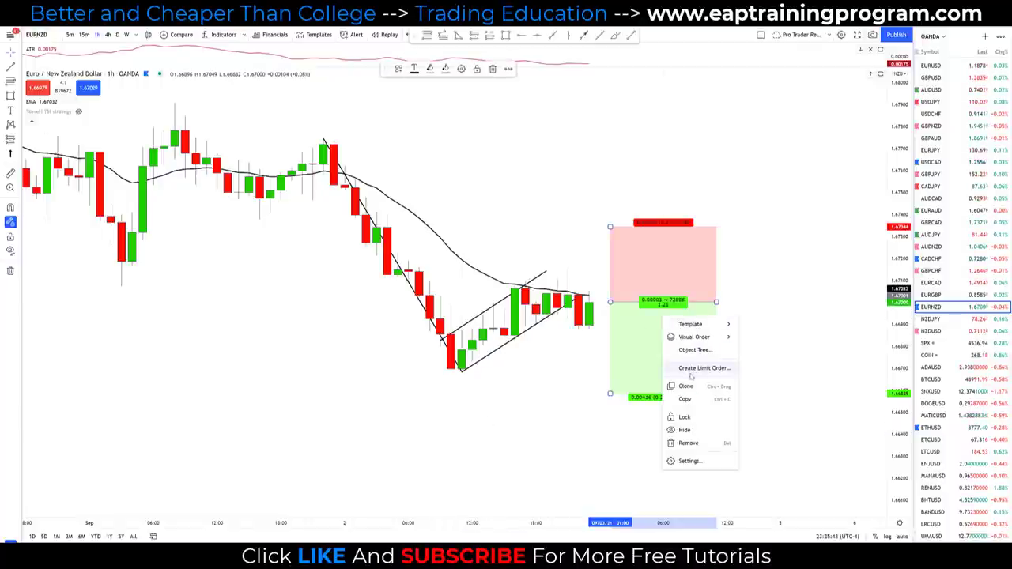
pyautogui.click(692, 368)
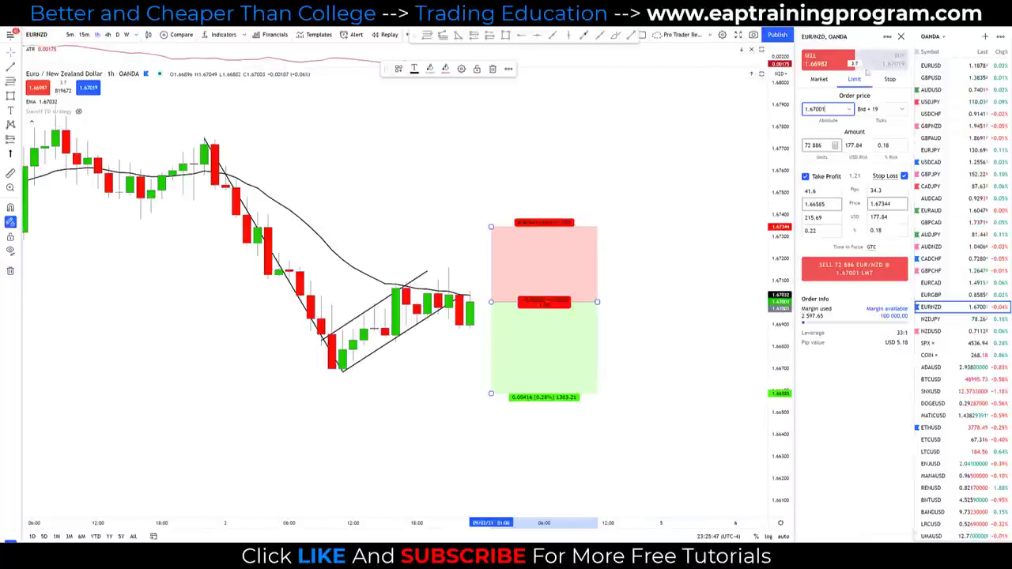
pyautogui.click(821, 80)
pyautogui.click(891, 109)
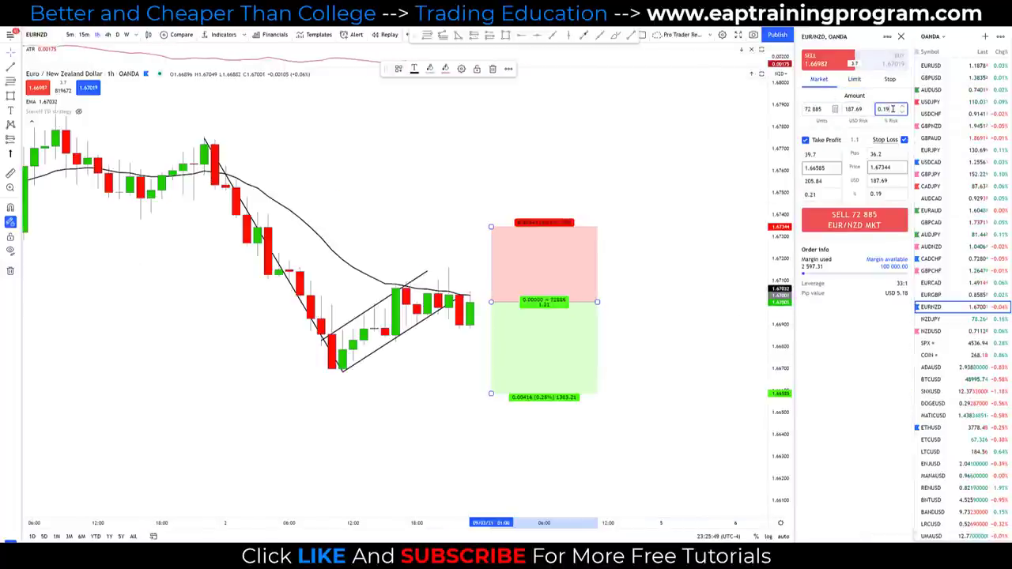
pyautogui.write('2')
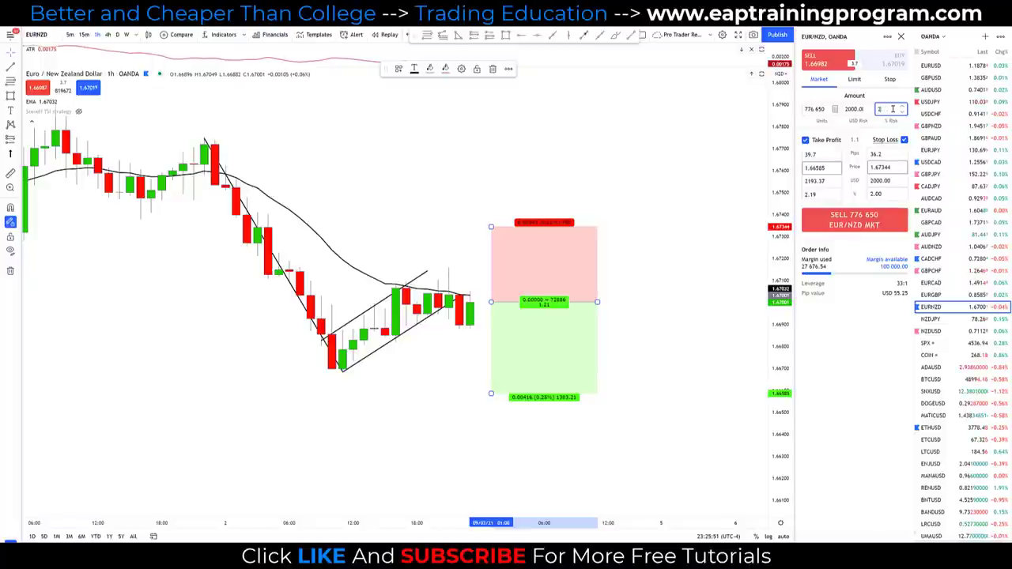
pyautogui.click(878, 126)
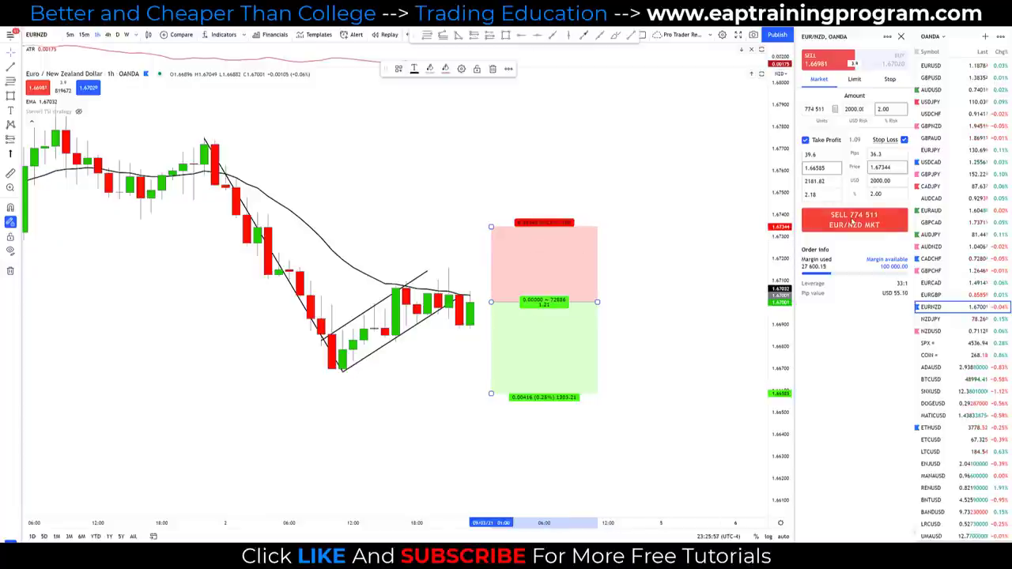
# Step: Submit the EUR/NZD market sell order and close the order ticket
pyautogui.click(853, 224)
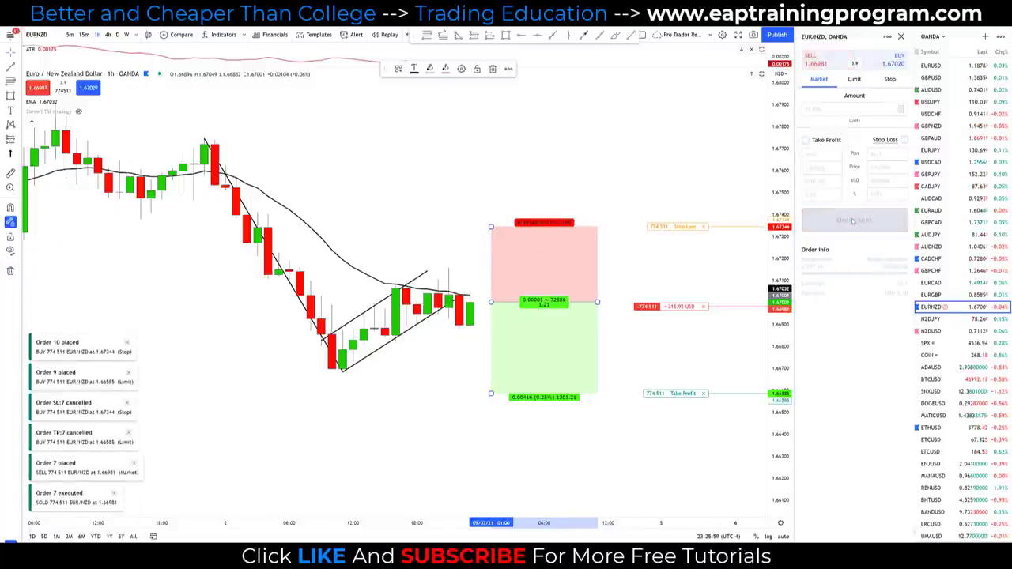
pyautogui.click(695, 276)
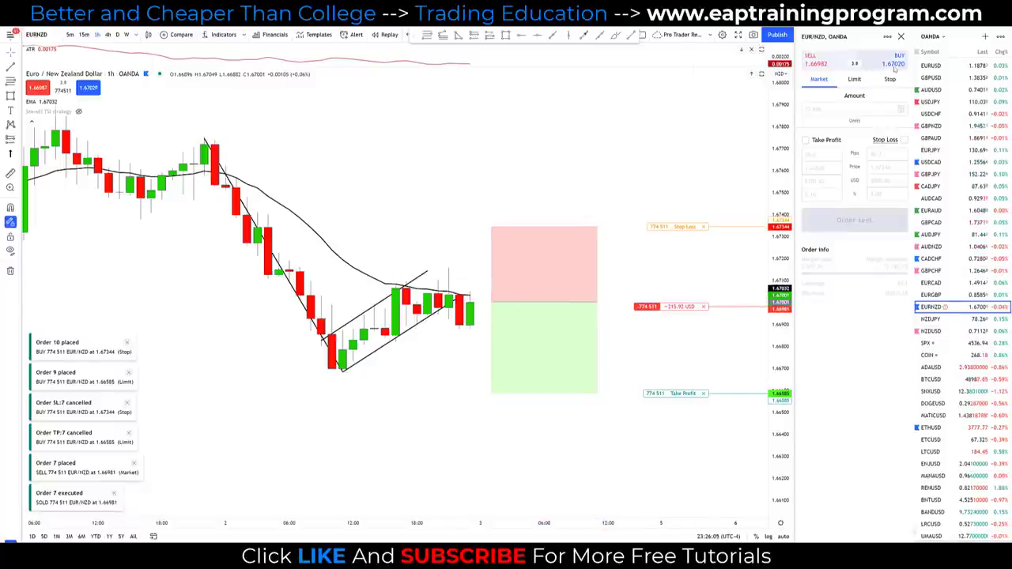
pyautogui.click(901, 36)
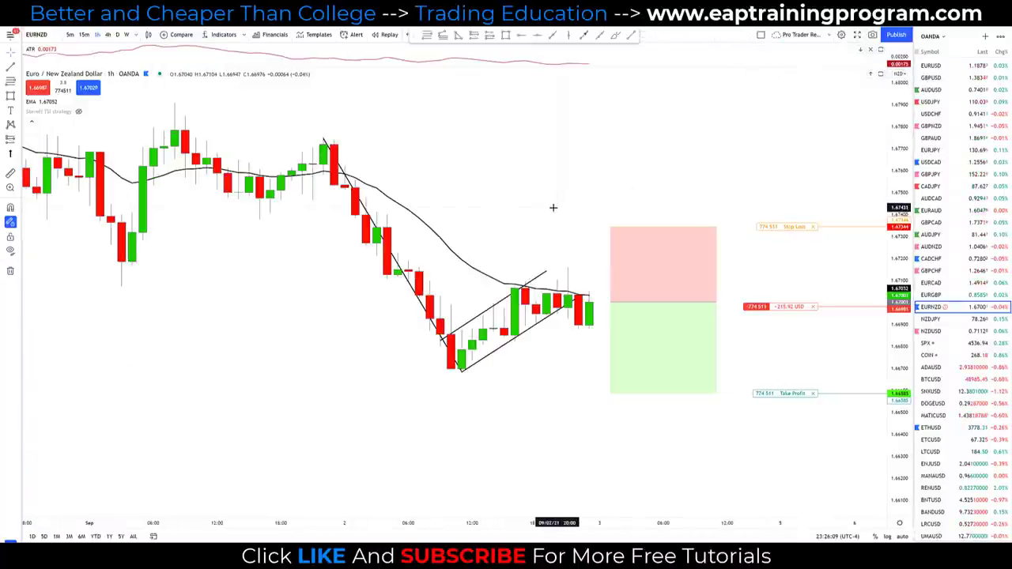
# Step: Delete the flag's upper and lower trend lines and the trend line along the preceding sell-off
pyautogui.scroll(-1, 554, 209)
pyautogui.scroll(1, 553, 208)
pyautogui.moveTo(554, 208); pyautogui.dragTo(557, 204)
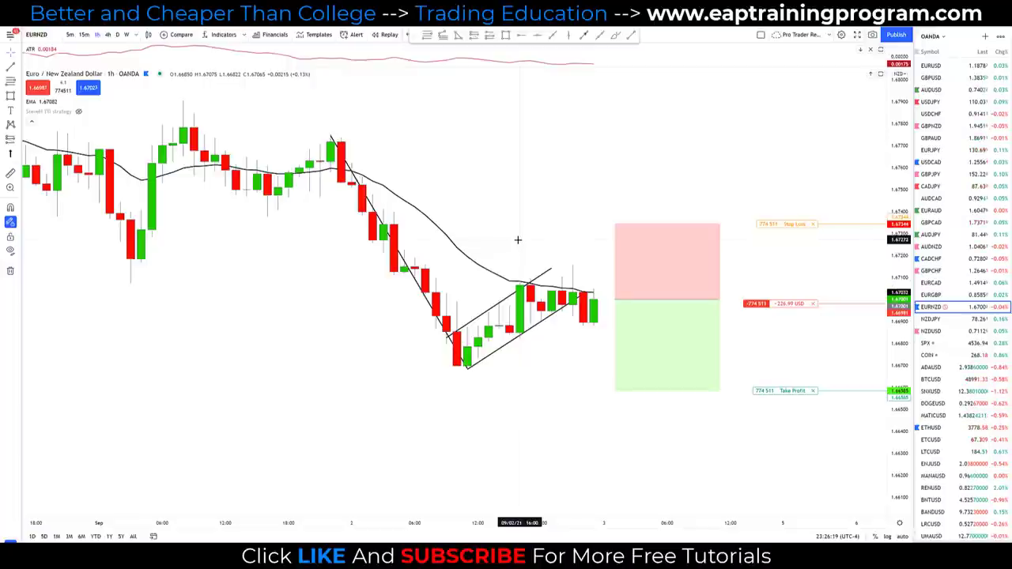
pyautogui.click(544, 276)
pyautogui.press('Delete')
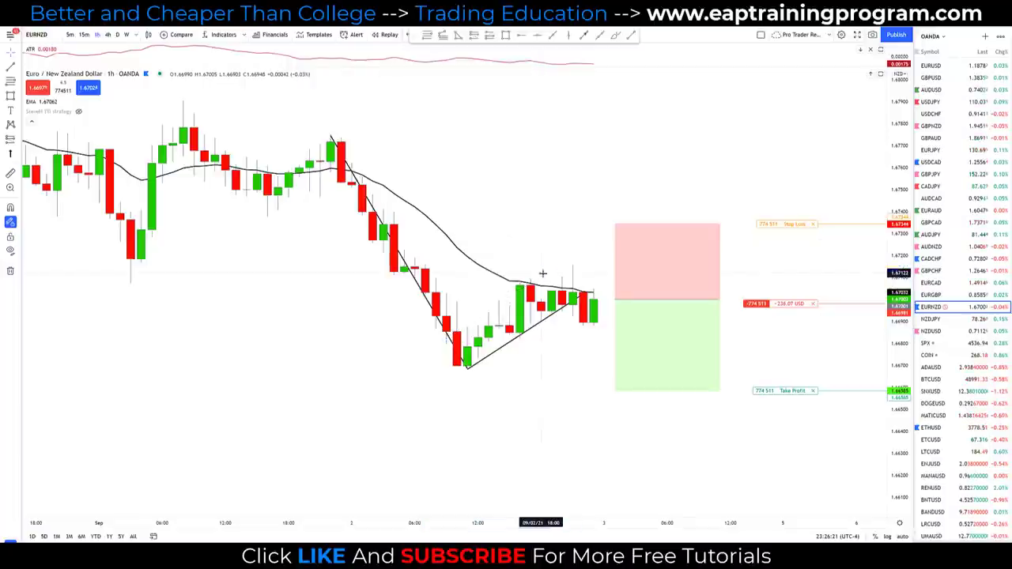
pyautogui.click(532, 328)
pyautogui.press('Delete')
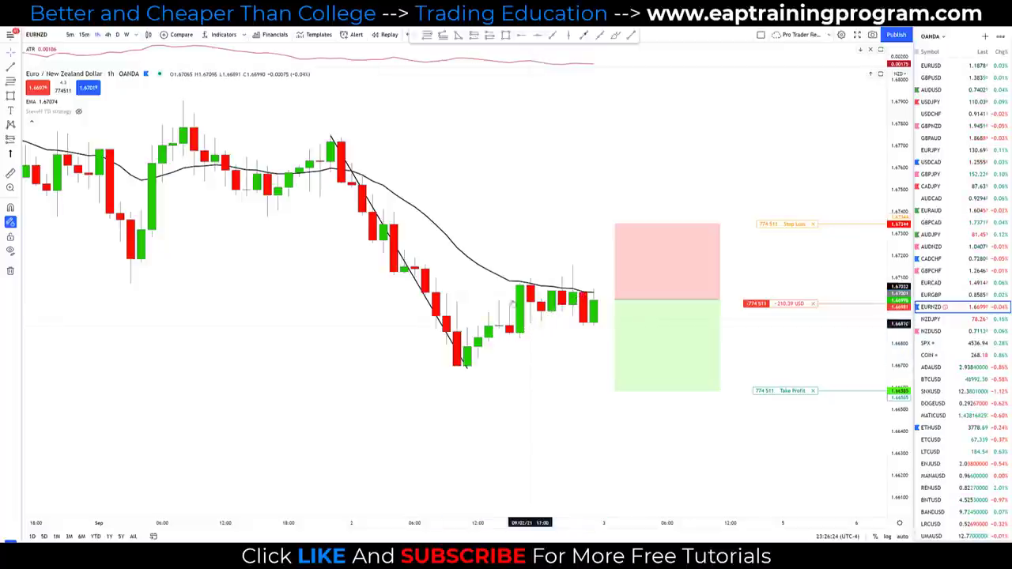
pyautogui.click(396, 256)
pyautogui.press('Delete')
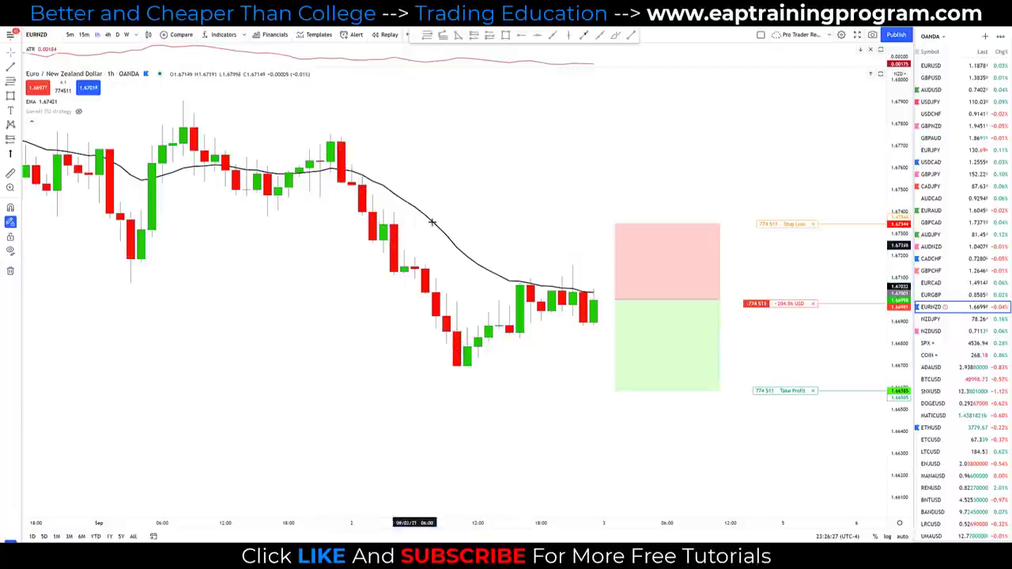
# Step: Open the moving average's settings to check its input length, and close them without changes
pyautogui.scroll(-2, 463, 188)
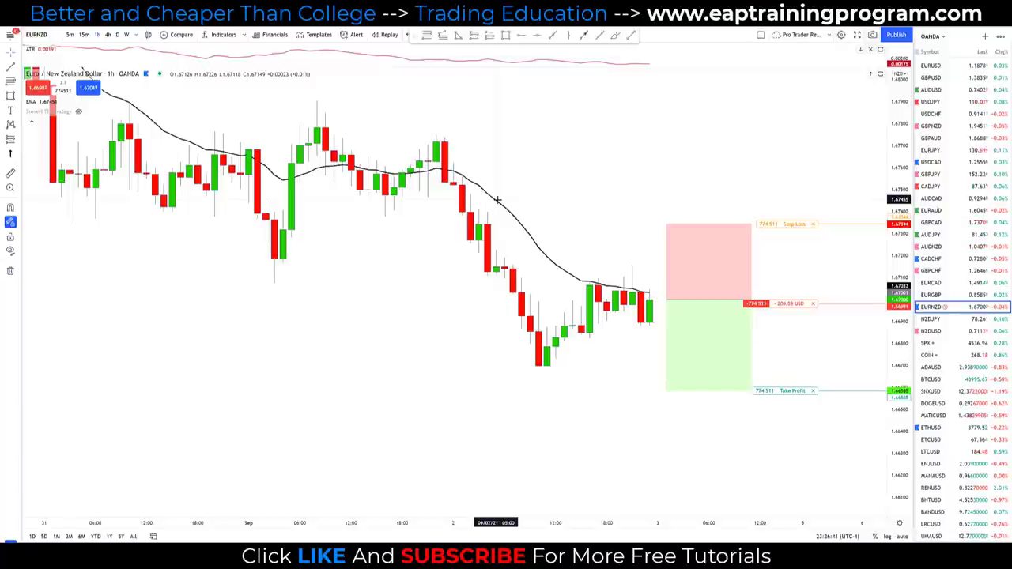
pyautogui.doubleClick(533, 242)
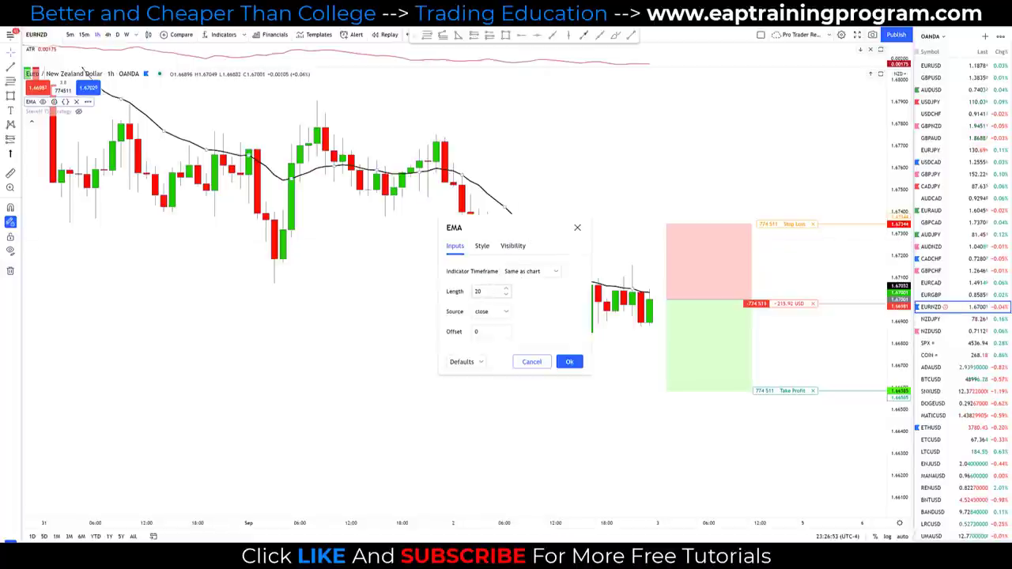
pyautogui.click(577, 228)
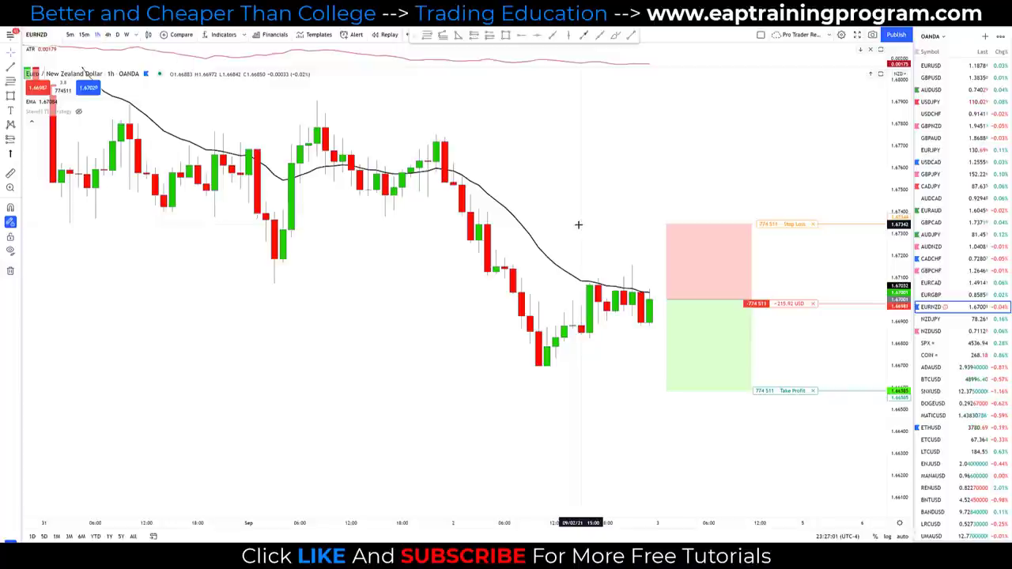
# Step: Trace the sell-off leg in ink with two arrows at the gap between price and the moving average, and undo the ink
pyautogui.scroll(2, 578, 224)
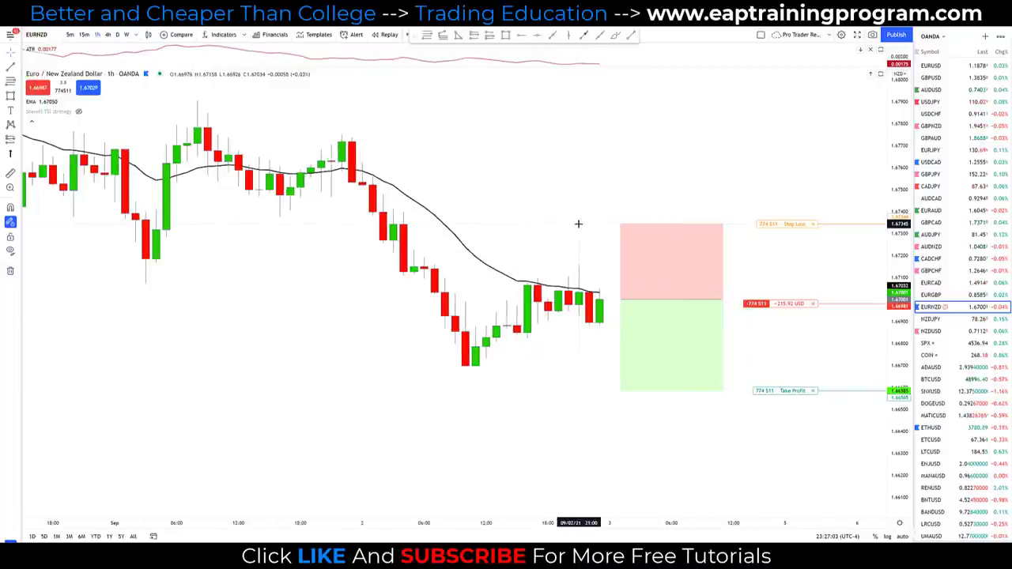
pyautogui.scroll(-2, 578, 223)
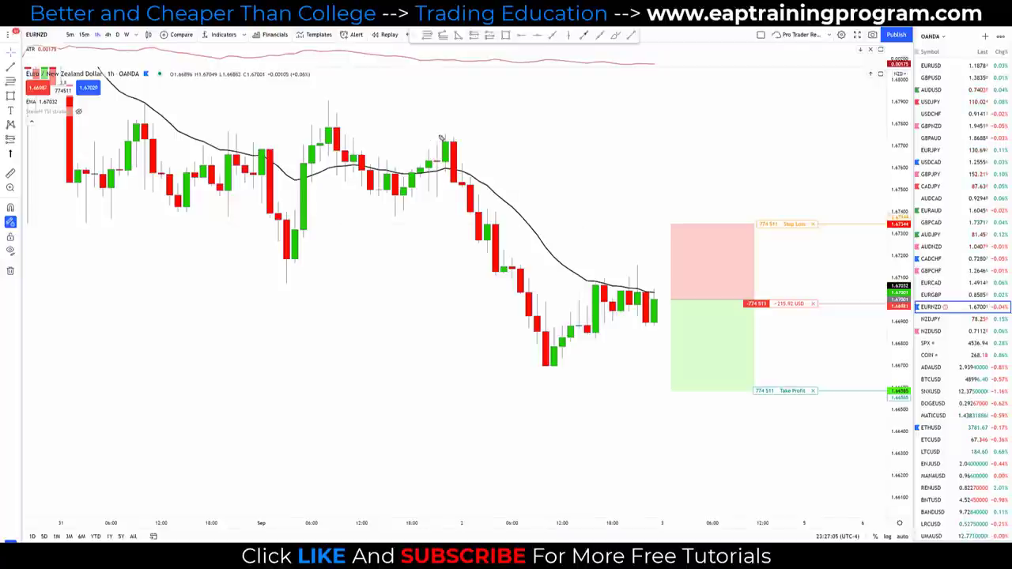
pyautogui.moveTo(439, 135); pyautogui.dragTo(513, 302)
pyautogui.moveTo(541, 364); pyautogui.dragTo(543, 368)
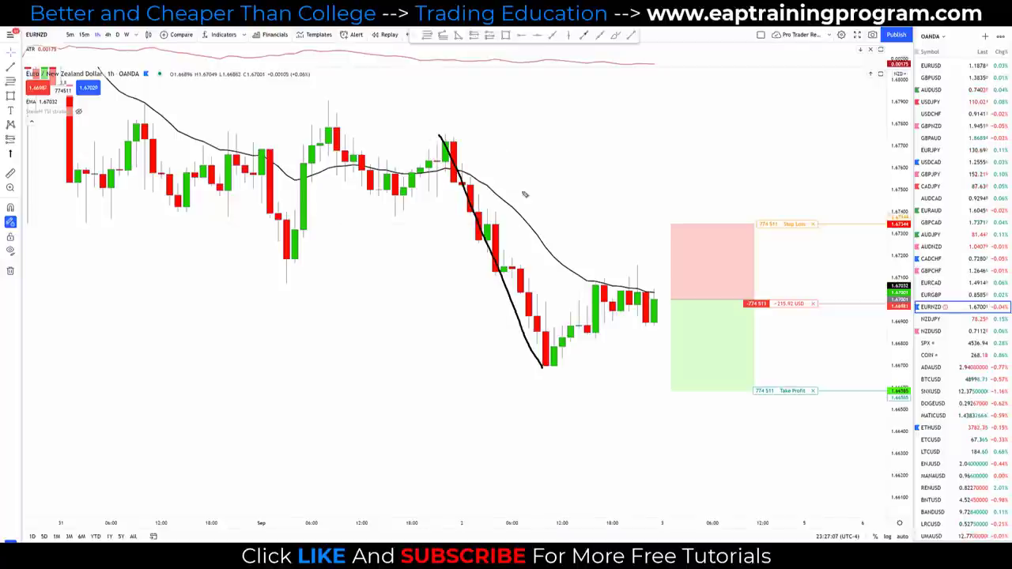
pyautogui.moveTo(528, 232)
pyautogui.mouseDown()
pyautogui.moveTo(519, 247)
pyautogui.moveTo(528, 250)
pyautogui.mouseUp()
pyautogui.moveTo(542, 158)
pyautogui.mouseDown()
pyautogui.moveTo(511, 195)
pyautogui.moveTo(554, 191)
pyautogui.mouseUp()
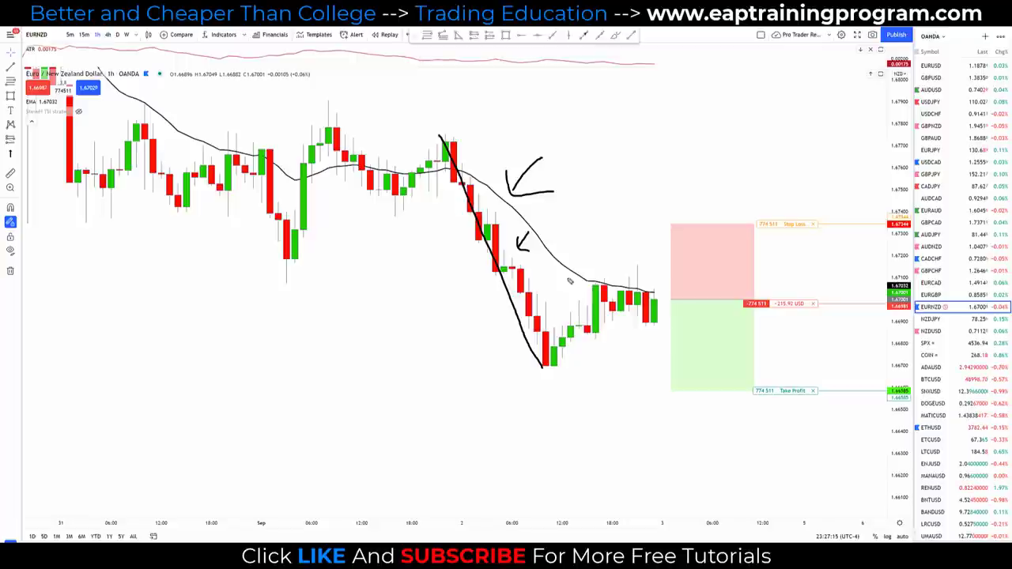
pyautogui.hotkey('ctrl', 'z')
pyautogui.hotkey('ctrl', 'z')
pyautogui.hotkey('ctrl', 'z')
pyautogui.hotkey('ctrl', 'z')
pyautogui.hotkey('ctrl', 'z')
# Step: Sketch ink marks beside the moving average just before the pullback reaches it, and undo them
pyautogui.moveTo(540, 258)
pyautogui.mouseDown()
pyautogui.moveTo(543, 283)
pyautogui.moveTo(554, 275)
pyautogui.mouseUp()
pyautogui.moveTo(601, 232)
pyautogui.mouseDown()
pyautogui.moveTo(559, 255)
pyautogui.moveTo(587, 261)
pyautogui.mouseUp()
pyautogui.hotkey('ctrl', 'z')
pyautogui.hotkey('ctrl', 'z')
pyautogui.hotkey('ctrl', 'z')
pyautogui.hotkey('ctrl', 'z')
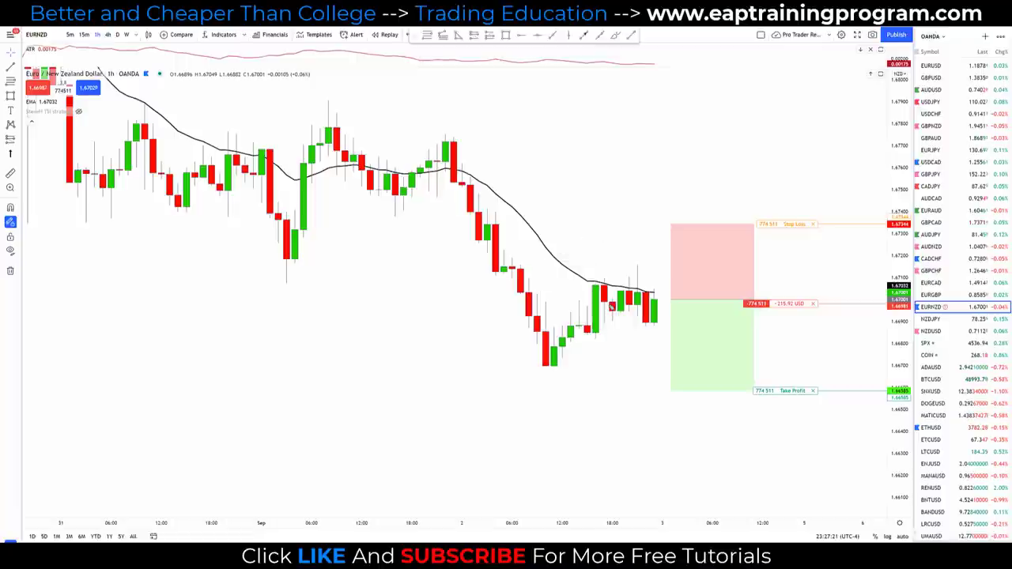
# Step: Trace the sell-off and the pullback up to the moving average in ink, with an arrow at the touch point
pyautogui.moveTo(448, 135); pyautogui.dragTo(525, 292)
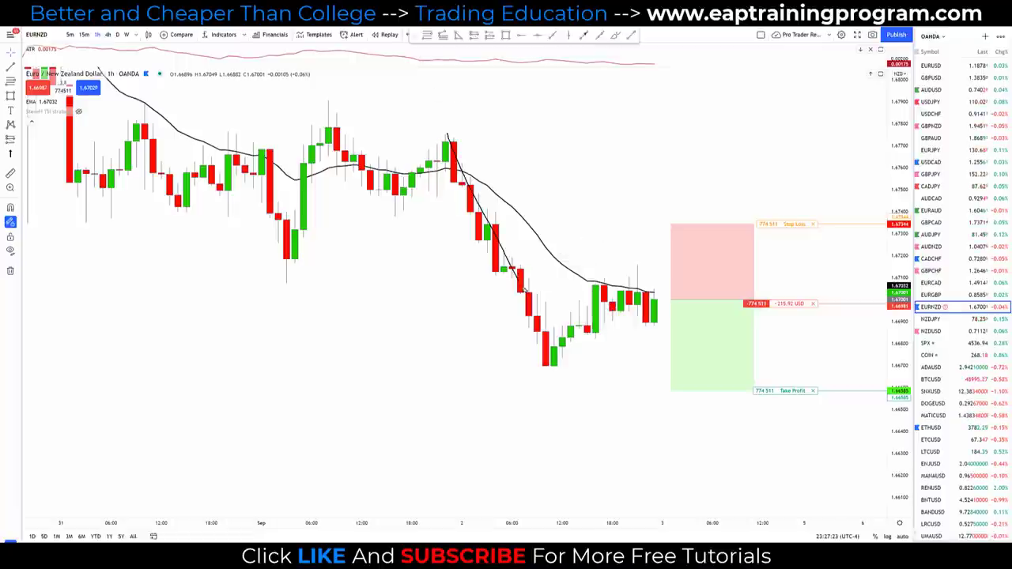
pyautogui.moveTo(553, 363); pyautogui.dragTo(558, 375)
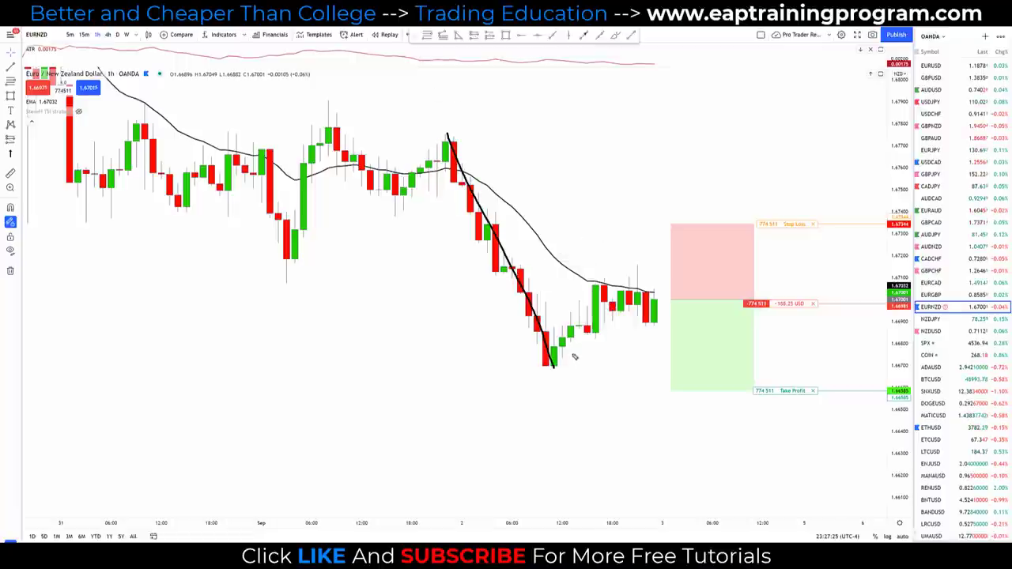
pyautogui.moveTo(568, 353); pyautogui.dragTo(608, 286)
pyautogui.moveTo(597, 253)
pyautogui.mouseDown()
pyautogui.moveTo(600, 278)
pyautogui.moveTo(594, 272)
pyautogui.moveTo(608, 272)
pyautogui.mouseUp()
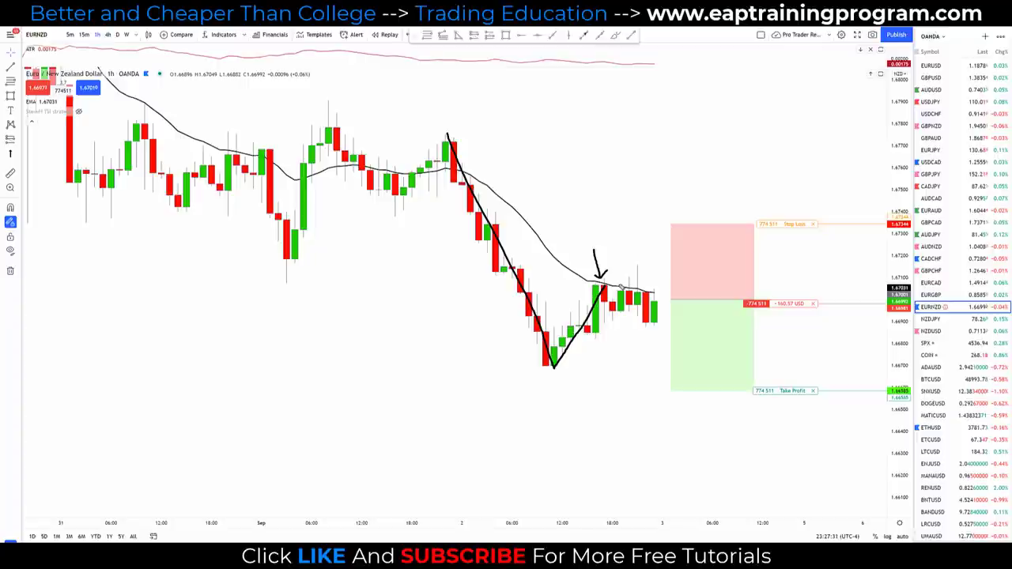
# Step: Mark the earlier area where price crosses the moving average in early September, and clear the ink
pyautogui.moveTo(327, 165)
pyautogui.mouseDown()
pyautogui.moveTo(315, 169)
pyautogui.moveTo(333, 161)
pyautogui.moveTo(324, 165)
pyautogui.mouseUp()
pyautogui.moveTo(336, 206)
pyautogui.mouseDown()
pyautogui.moveTo(330, 176)
pyautogui.moveTo(339, 181)
pyautogui.mouseUp()
pyautogui.press('e')
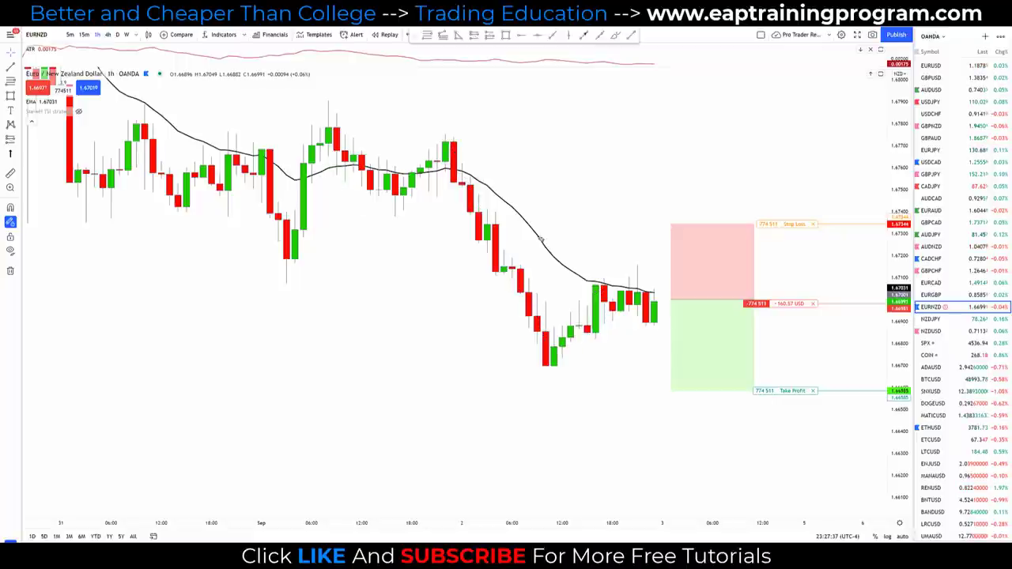
# Step: Circle the pullback's touch of the moving average, clear it, and mark the earlier touch before the September drop with a circle and arrow
pyautogui.moveTo(619, 273)
pyautogui.mouseDown()
pyautogui.moveTo(585, 284)
pyautogui.moveTo(613, 264)
pyautogui.mouseUp()
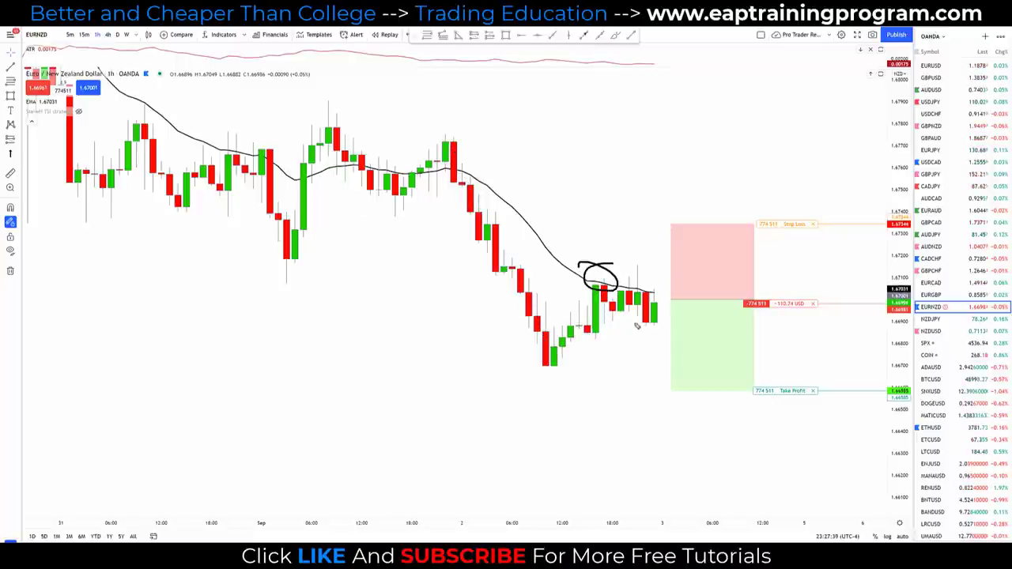
pyautogui.press('e')
pyautogui.moveTo(278, 151)
pyautogui.mouseDown()
pyautogui.moveTo(255, 154)
pyautogui.moveTo(277, 158)
pyautogui.moveTo(267, 149)
pyautogui.mouseUp()
pyautogui.moveTo(262, 134)
pyautogui.mouseDown()
pyautogui.moveTo(267, 148)
pyautogui.moveTo(278, 133)
pyautogui.mouseUp()
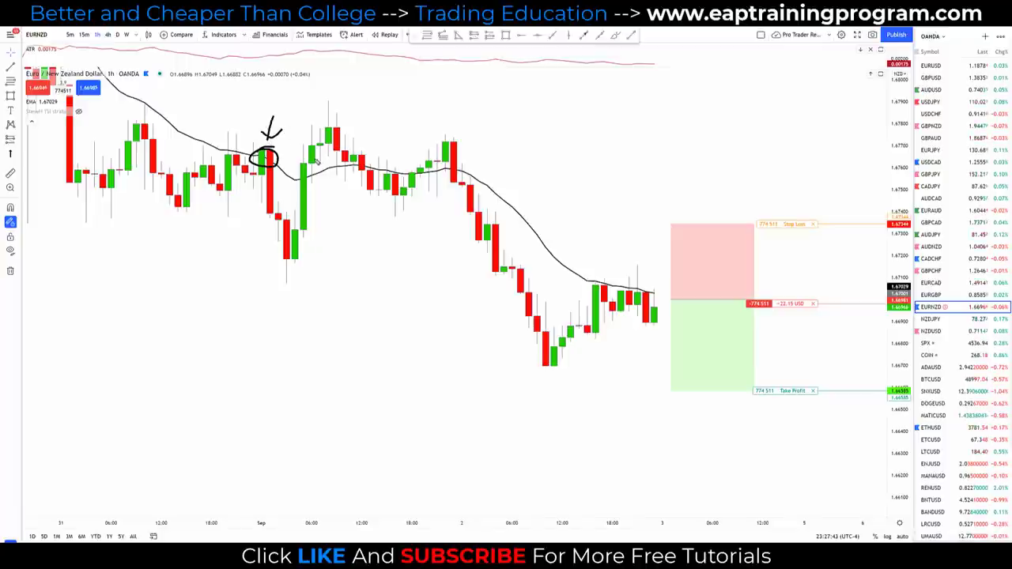
pyautogui.press('Escape')
# Step: Circle the early September rally's moving average crossing, clear it, and mark the latest pullback's touches with ink arrows before clearing them
pyautogui.moveTo(332, 150)
pyautogui.mouseDown()
pyautogui.moveTo(315, 152)
pyautogui.moveTo(336, 177)
pyautogui.moveTo(328, 163)
pyautogui.mouseUp()
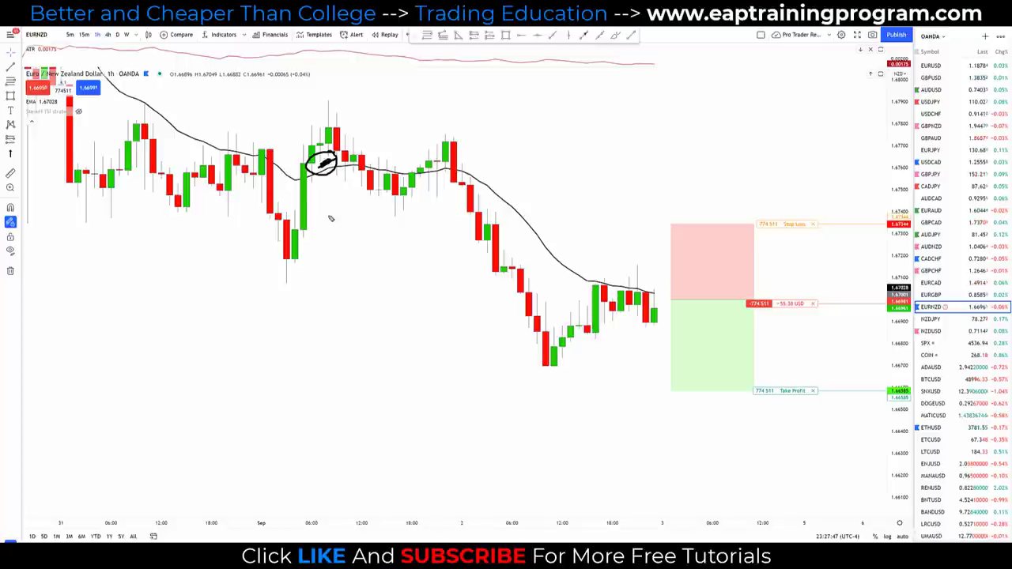
pyautogui.press('Escape')
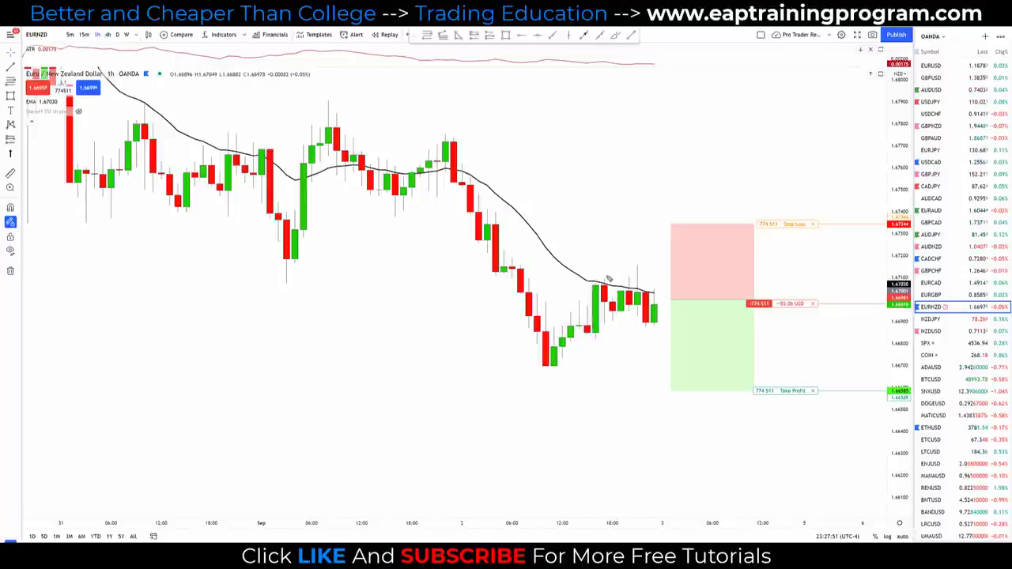
pyautogui.moveTo(603, 231)
pyautogui.mouseDown()
pyautogui.moveTo(602, 273)
pyautogui.moveTo(623, 251)
pyautogui.mouseUp()
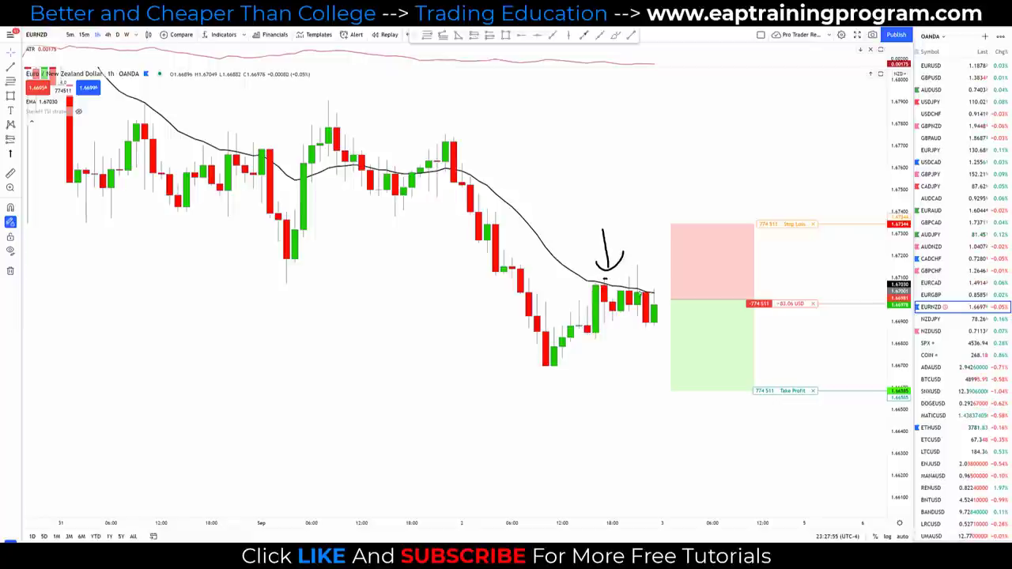
pyautogui.moveTo(633, 265); pyautogui.dragTo(653, 265)
pyautogui.press('Escape')
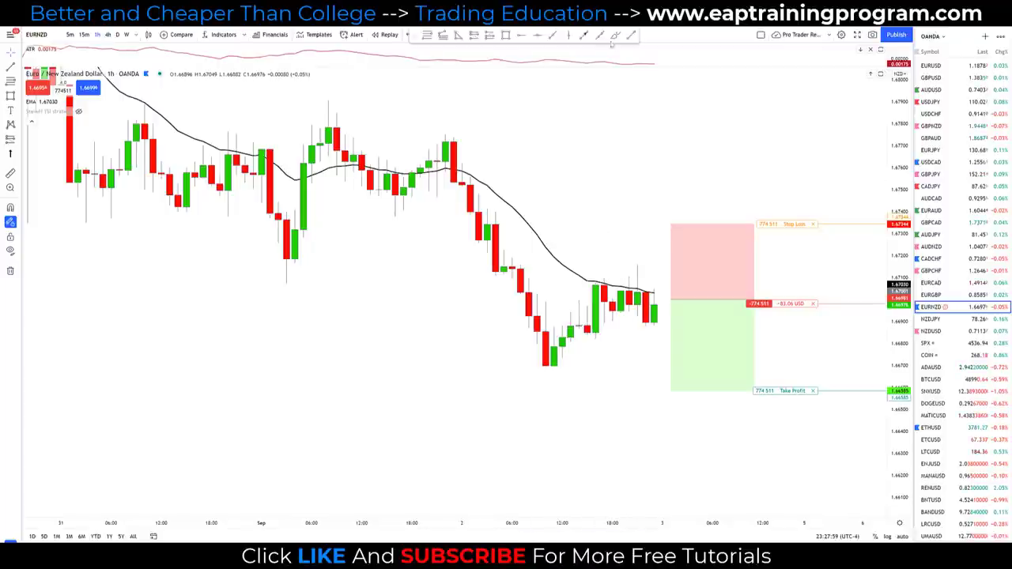
# Step: Draw a trend line along the sell-off from the September 1 swing high down to the September 2 low
pyautogui.click(631, 36)
pyautogui.click(445, 133)
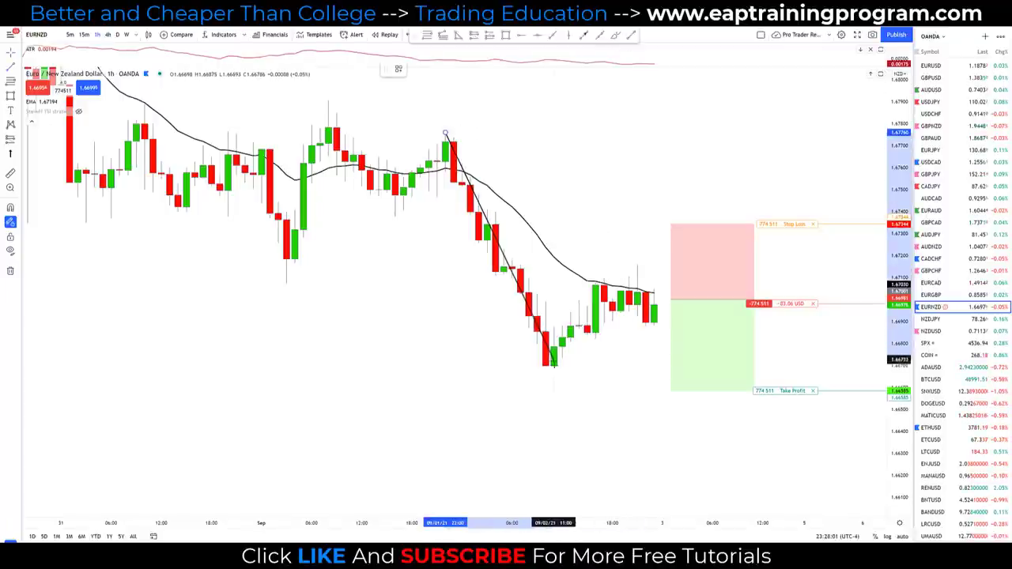
pyautogui.moveTo(553, 366)
pyautogui.mouseDown()
pyautogui.moveTo(605, 278)
pyautogui.moveTo(550, 369)
pyautogui.mouseUp()
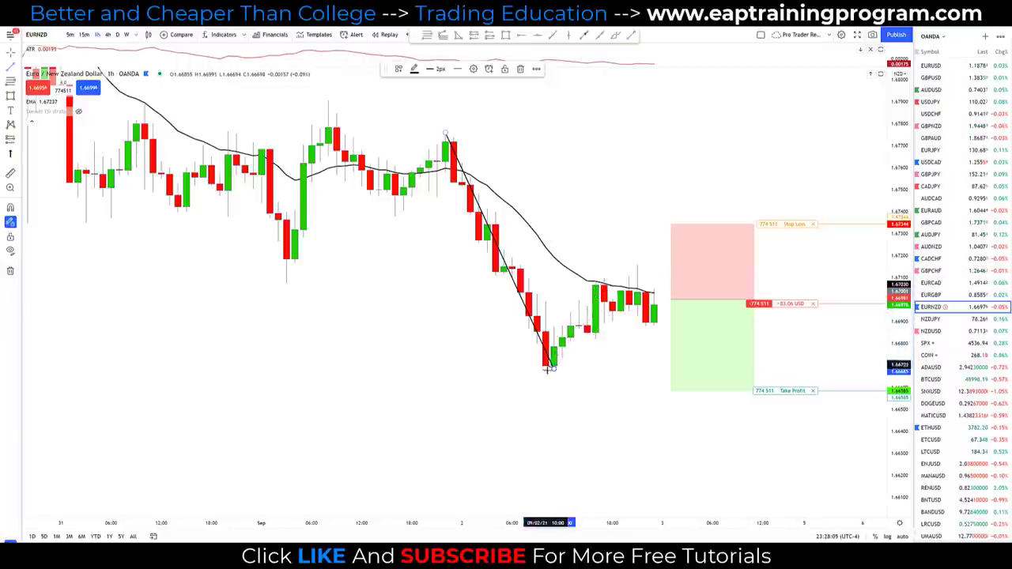
pyautogui.press('Escape')
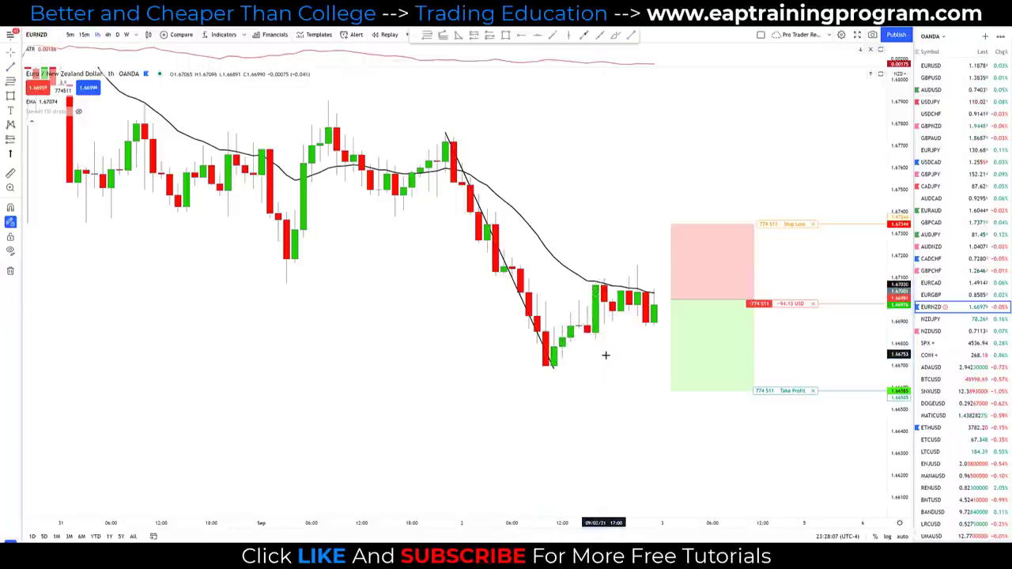
# Step: Ink the pullback's zigzag, mark the September 2 low with a circle, horizontal line and arrow, and clear the ink
pyautogui.moveTo(553, 367)
pyautogui.mouseDown()
pyautogui.moveTo(615, 303)
pyautogui.moveTo(617, 319)
pyautogui.moveTo(646, 273)
pyautogui.mouseUp()
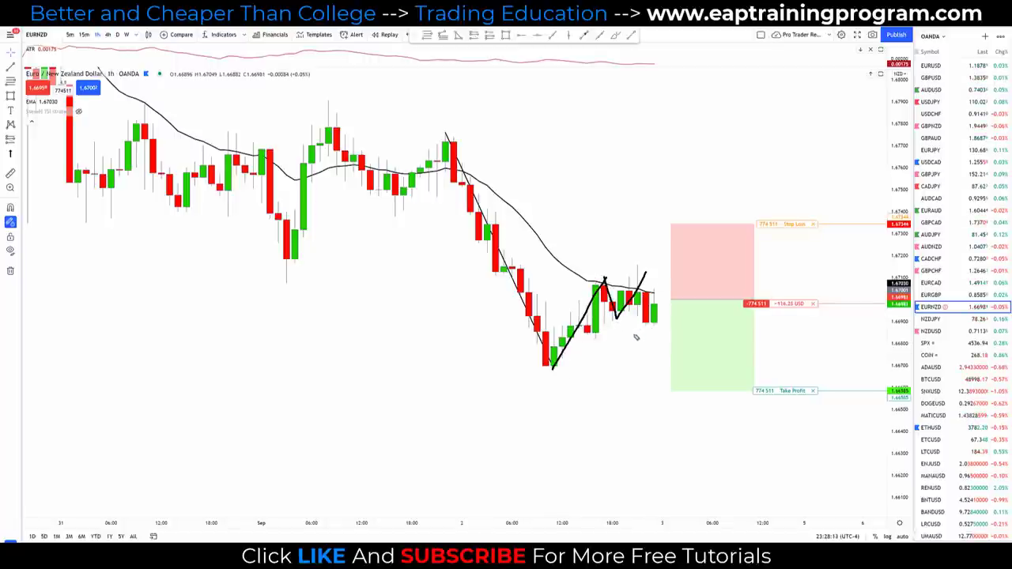
pyautogui.moveTo(554, 366)
pyautogui.mouseDown()
pyautogui.moveTo(577, 365)
pyautogui.moveTo(544, 373)
pyautogui.moveTo(703, 367)
pyautogui.moveTo(584, 423)
pyautogui.mouseUp()
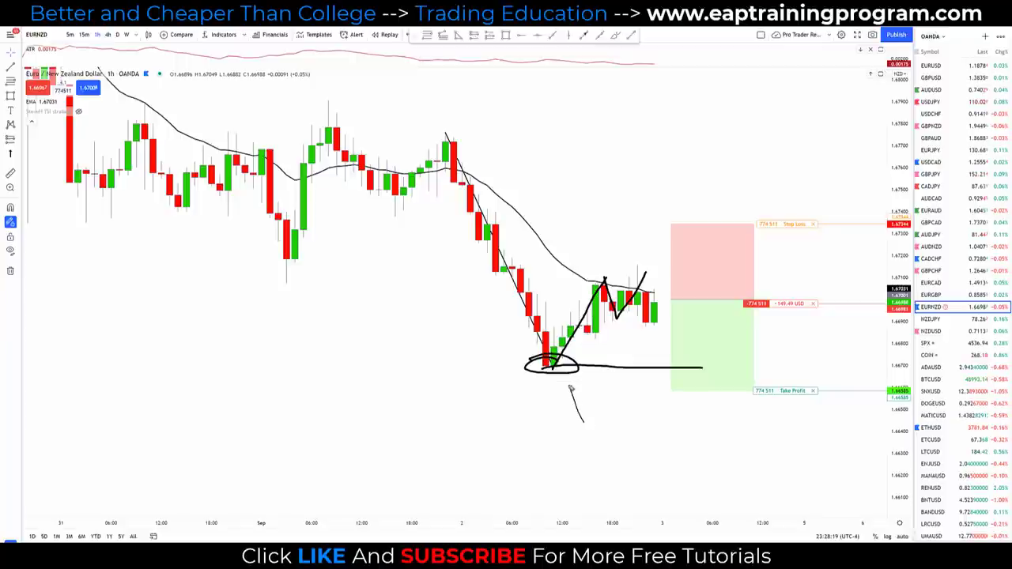
pyautogui.moveTo(566, 381); pyautogui.dragTo(597, 391)
pyautogui.press('e')
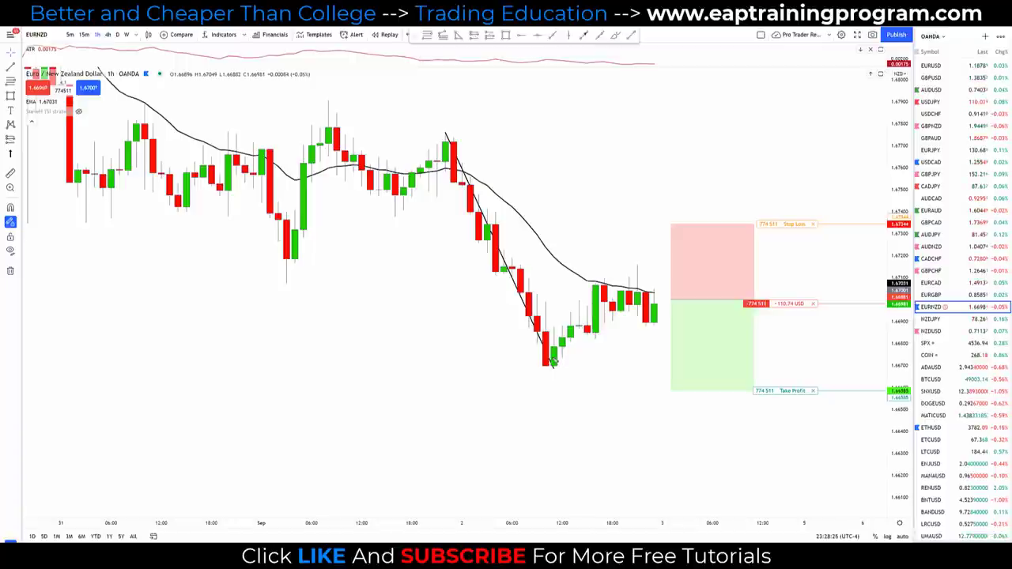
# Step: Trace the pullback's swings with an arrow at the moving average touch, circle the higher swing low, underline the September 2 low, and clear the ink
pyautogui.moveTo(546, 368); pyautogui.dragTo(597, 279)
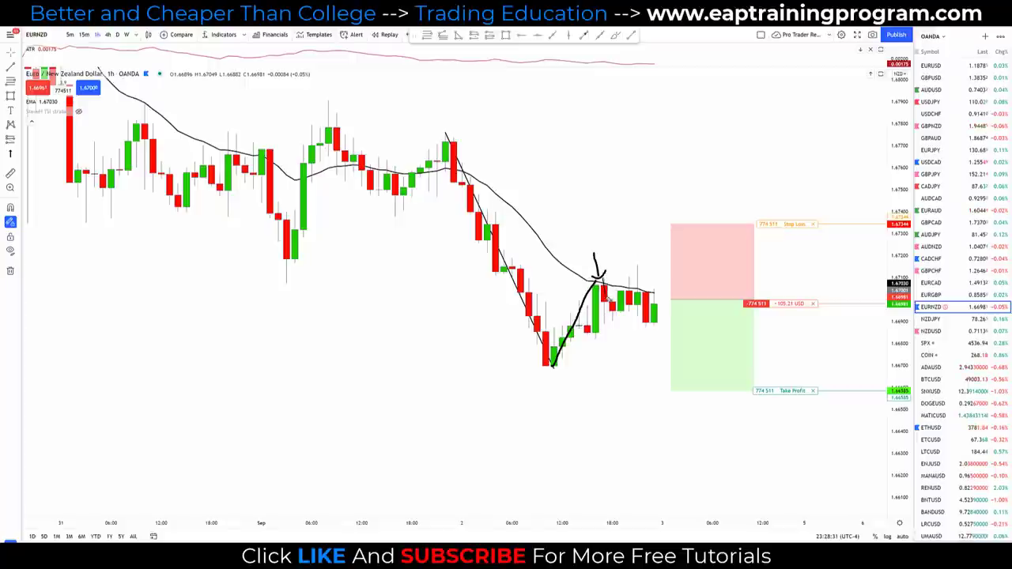
pyautogui.moveTo(615, 327); pyautogui.dragTo(618, 320)
pyautogui.moveTo(634, 283); pyautogui.dragTo(638, 269)
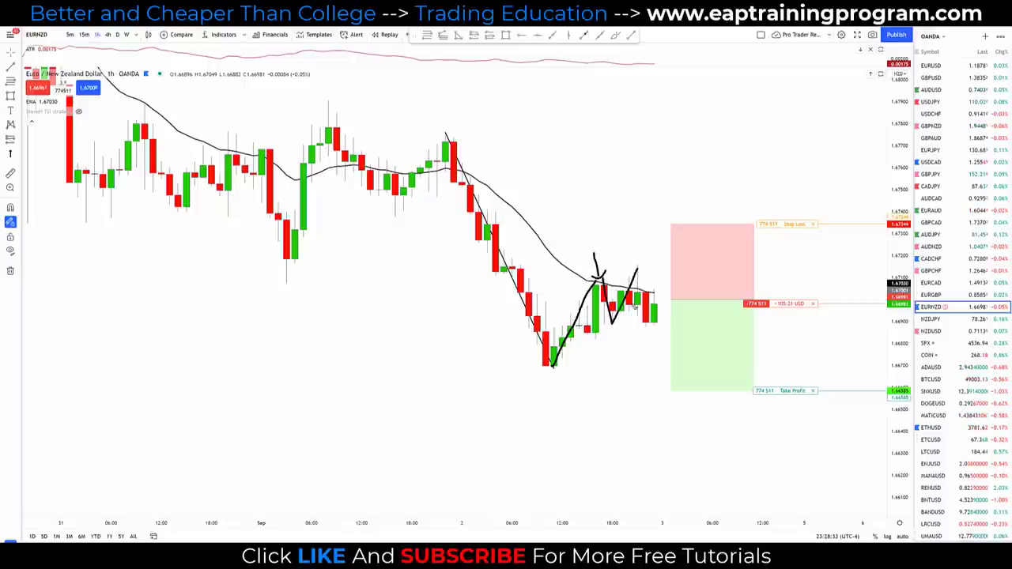
pyautogui.moveTo(621, 313)
pyautogui.mouseDown()
pyautogui.moveTo(607, 327)
pyautogui.moveTo(624, 326)
pyautogui.moveTo(616, 315)
pyautogui.mouseUp()
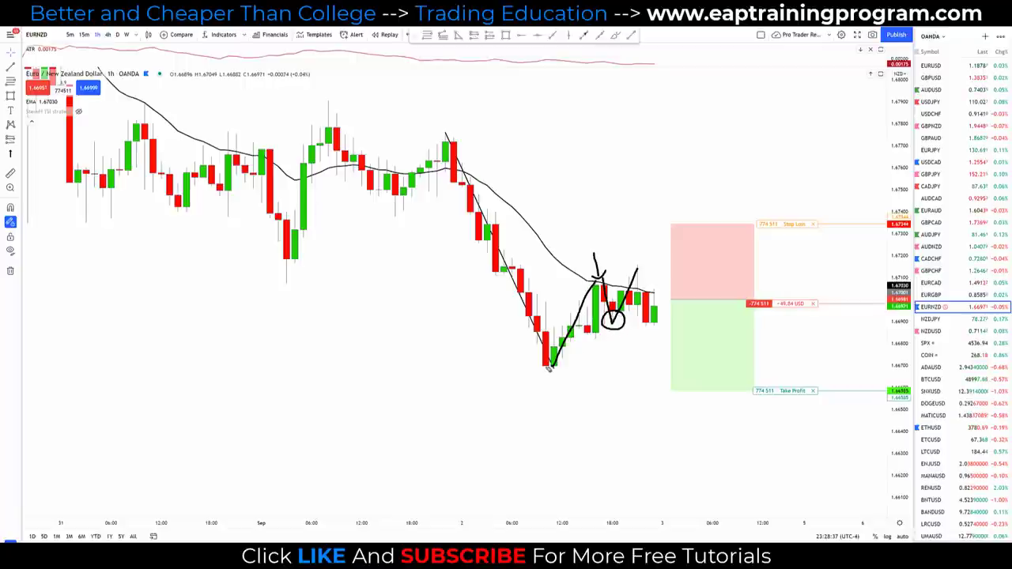
pyautogui.moveTo(545, 366); pyautogui.dragTo(652, 365)
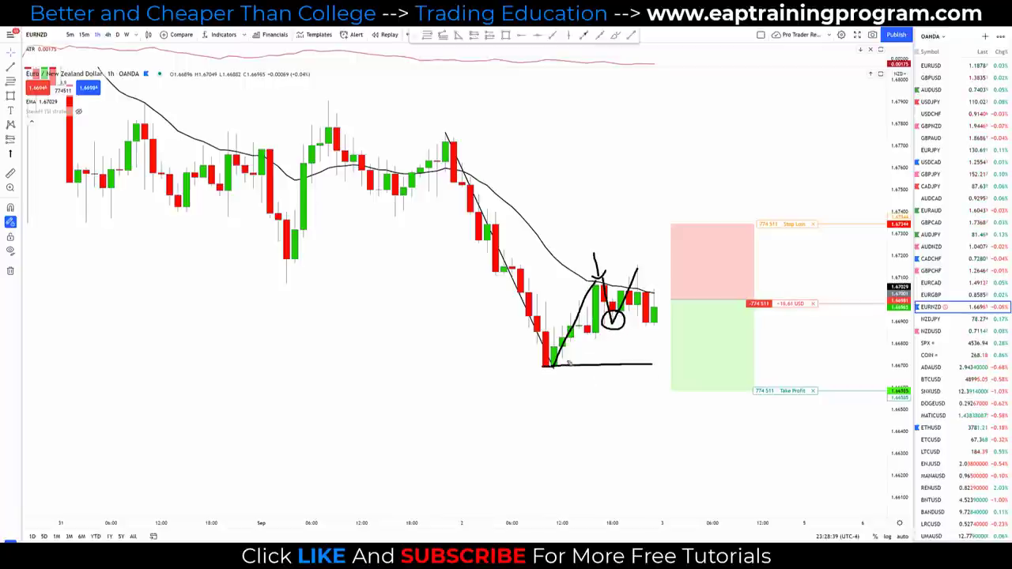
pyautogui.moveTo(537, 372)
pyautogui.mouseDown()
pyautogui.moveTo(568, 357)
pyautogui.moveTo(541, 372)
pyautogui.mouseUp()
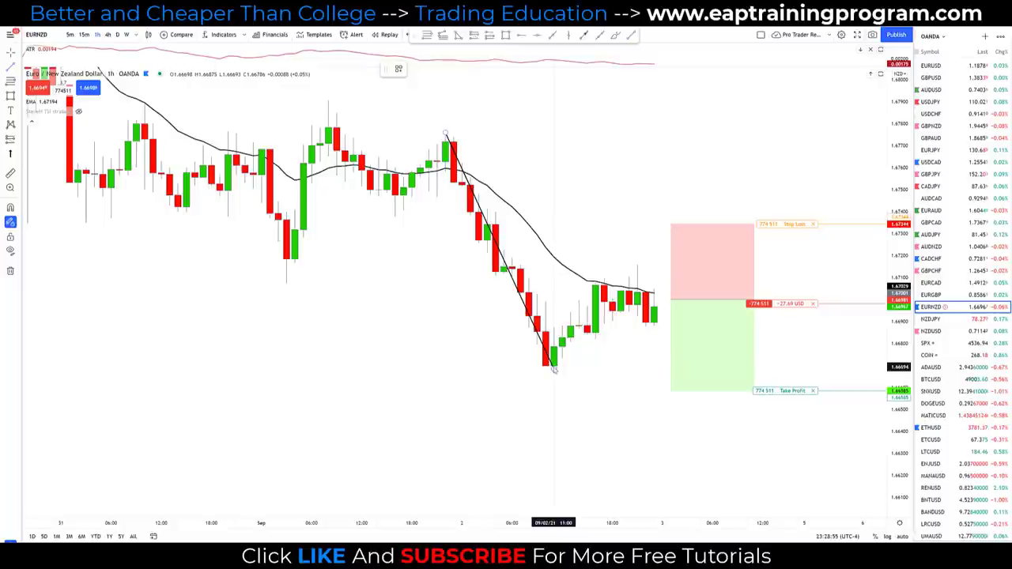
# Step: Draw a rising trend line under the pullback from the September 2 low, extending its lower end slightly past the low
pyautogui.moveTo(554, 365)
pyautogui.mouseDown()
pyautogui.moveTo(644, 320)
pyautogui.moveTo(651, 292)
pyautogui.mouseUp()
pyautogui.moveTo(555, 363); pyautogui.dragTo(549, 380)
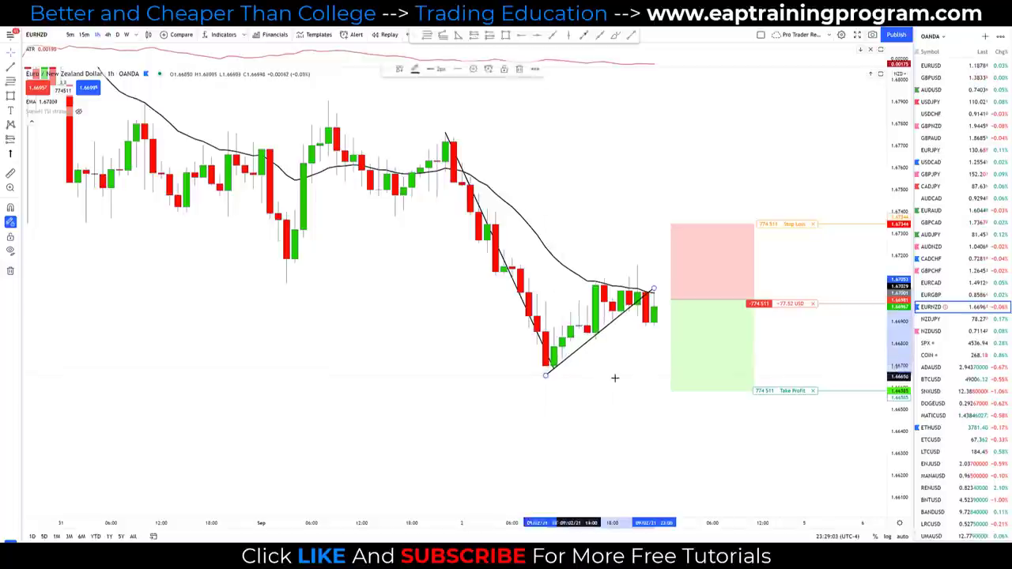
pyautogui.click(614, 379)
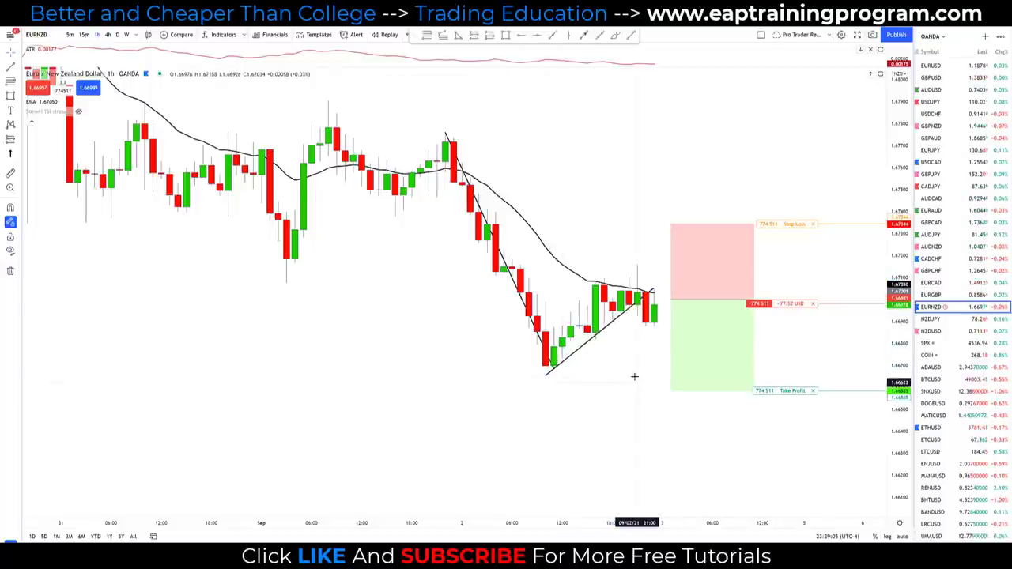
# Step: Circle the higher swing low on the rising trend line, clear it, and circle the red breakout candle before clearing that ink
pyautogui.moveTo(621, 324)
pyautogui.mouseDown()
pyautogui.moveTo(637, 304)
pyautogui.moveTo(620, 322)
pyautogui.mouseUp()
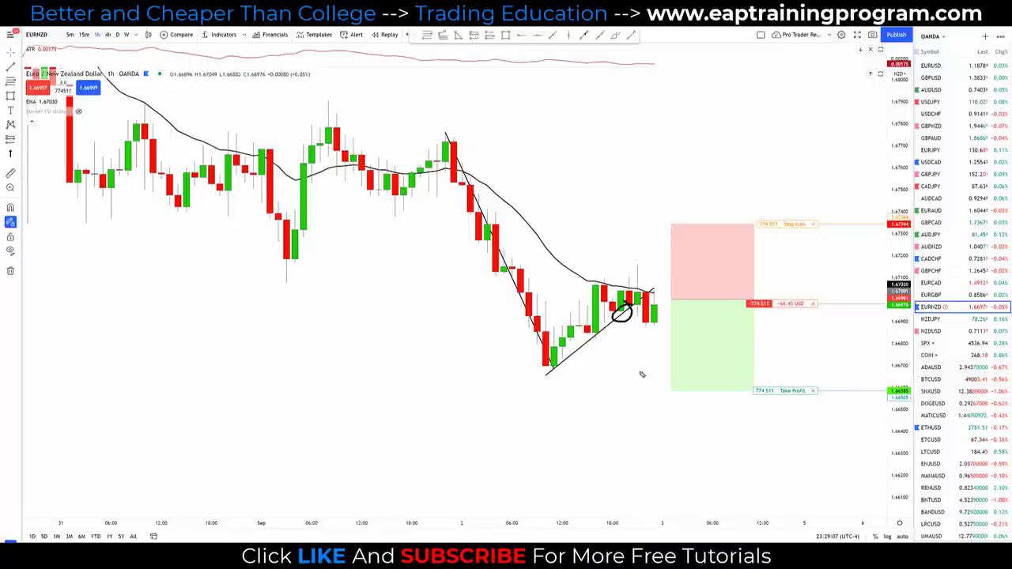
pyautogui.hotkey('ctrl', 'z')
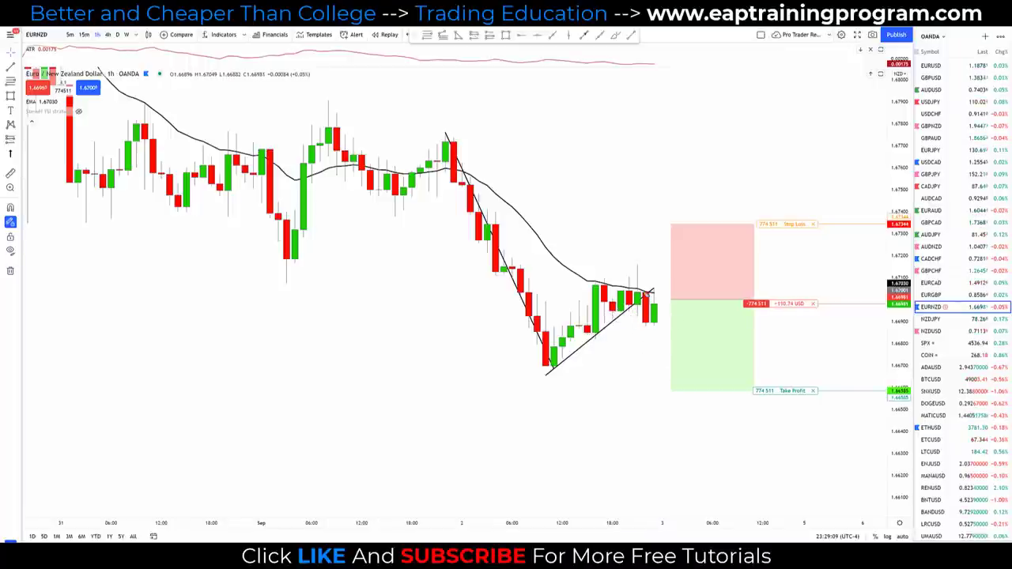
pyautogui.moveTo(653, 293)
pyautogui.mouseDown()
pyautogui.moveTo(641, 290)
pyautogui.moveTo(652, 336)
pyautogui.mouseUp()
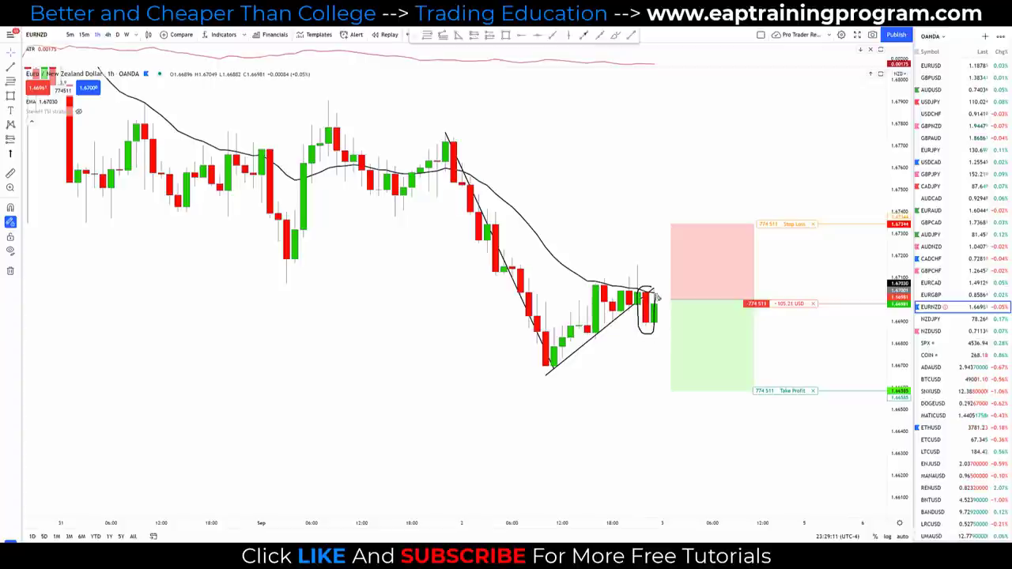
pyautogui.moveTo(657, 296); pyautogui.dragTo(650, 288)
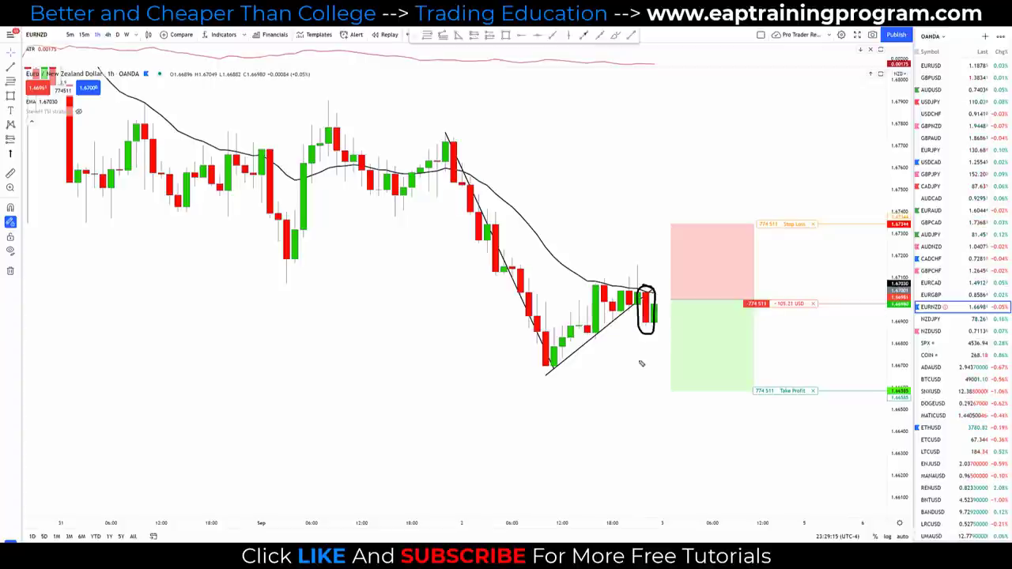
pyautogui.hotkey('ctrl', 'z')
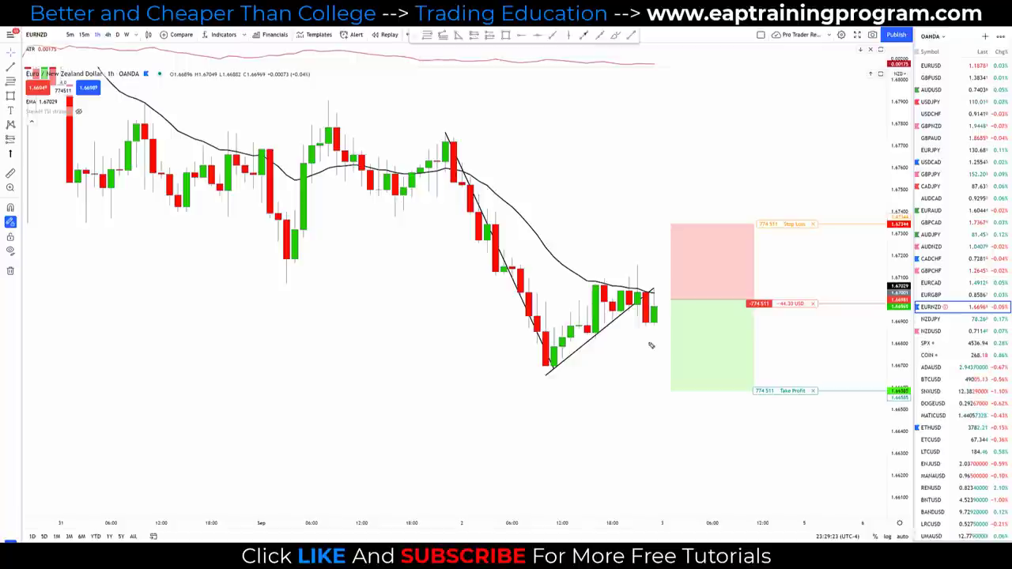
# Step: Ink a shallower line below the pullback with an arrow at the September 2 low, and undo the ink
pyautogui.moveTo(603, 367)
pyautogui.mouseDown()
pyautogui.moveTo(538, 369)
pyautogui.moveTo(526, 356)
pyautogui.moveTo(584, 362)
pyautogui.moveTo(642, 336)
pyautogui.mouseUp()
pyautogui.hotkey('ctrl', 'z')
pyautogui.moveTo(559, 418)
pyautogui.mouseDown()
pyautogui.moveTo(553, 371)
pyautogui.moveTo(568, 402)
pyautogui.mouseUp()
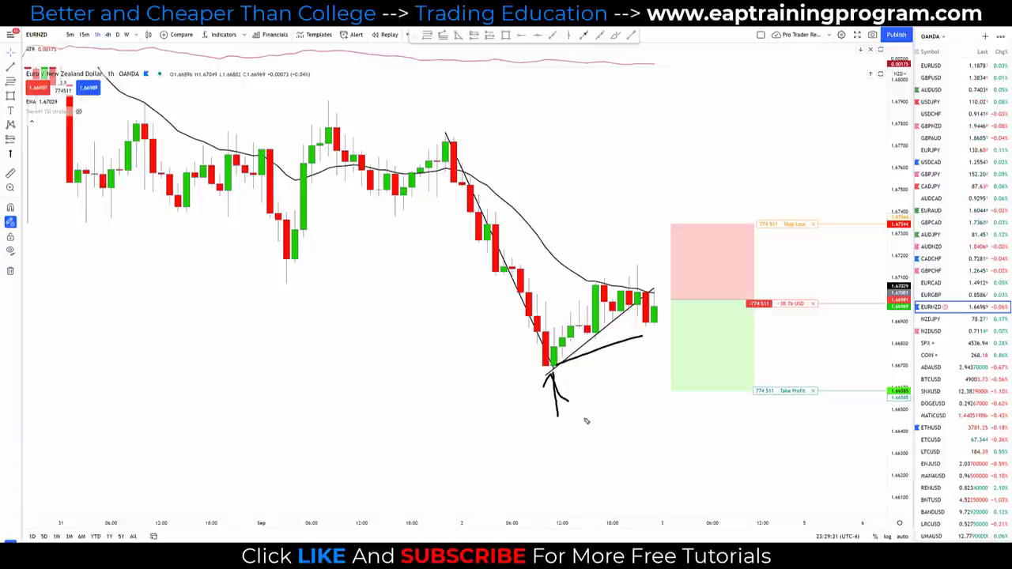
pyautogui.hotkey('ctrl', 'z')
pyautogui.hotkey('ctrl', 'z')
pyautogui.hotkey('ctrl', 'z')
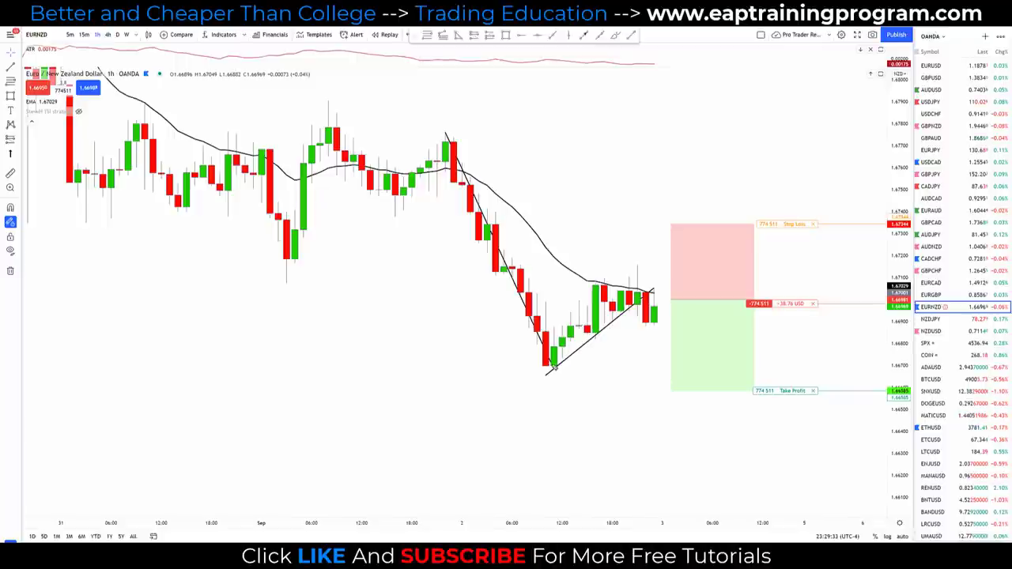
# Step: Circle both swing lows, trace the pullback's zigzag between them, ink a horizontal line at the September 2 low, and clear the ink
pyautogui.moveTo(564, 372); pyautogui.dragTo(566, 375)
pyautogui.moveTo(629, 308)
pyautogui.mouseDown()
pyautogui.moveTo(607, 321)
pyautogui.moveTo(630, 310)
pyautogui.mouseUp()
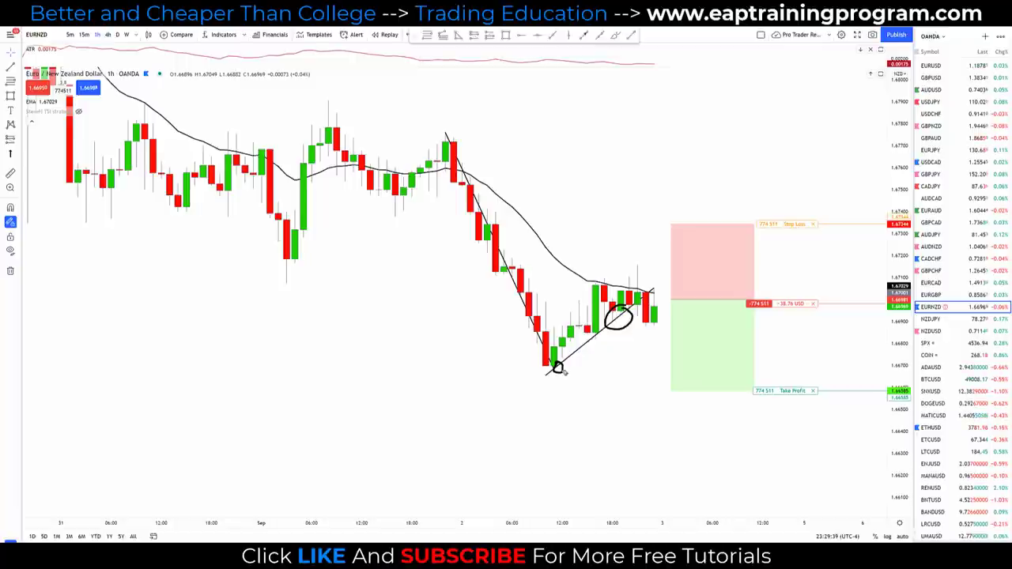
pyautogui.moveTo(564, 371)
pyautogui.mouseDown()
pyautogui.moveTo(532, 358)
pyautogui.moveTo(575, 358)
pyautogui.moveTo(603, 280)
pyautogui.moveTo(615, 310)
pyautogui.moveTo(642, 264)
pyautogui.mouseUp()
pyautogui.moveTo(632, 301); pyautogui.dragTo(615, 328)
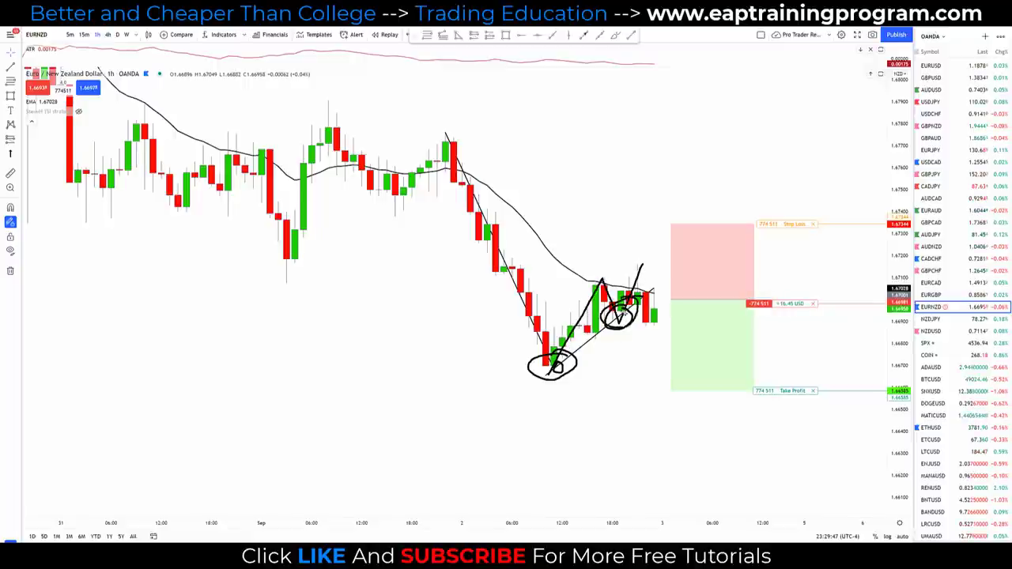
pyautogui.moveTo(529, 369); pyautogui.dragTo(675, 369)
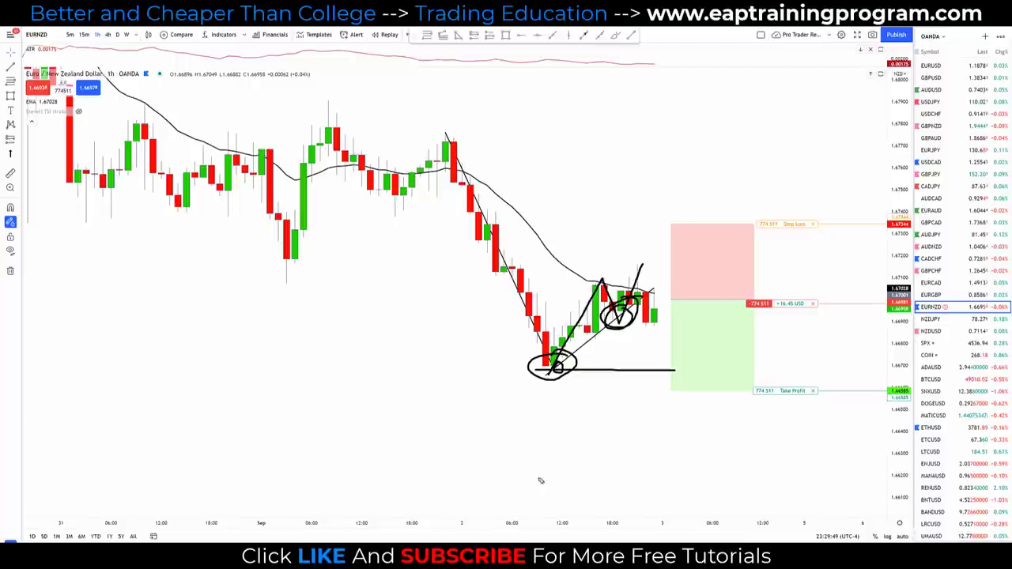
pyautogui.press('Escape')
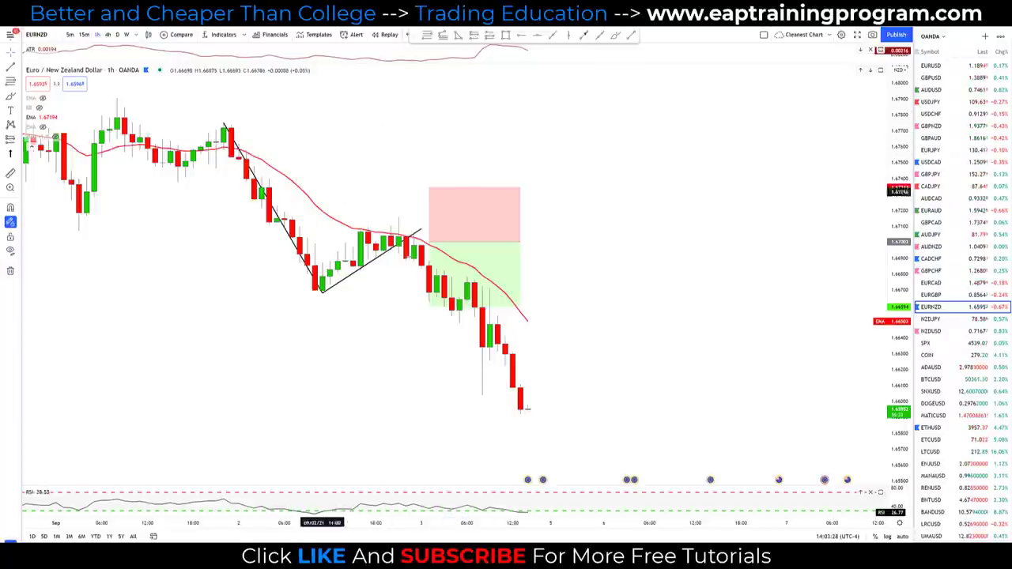
# Step: Check the short position's levels, ink a line over the pullback, circle the breakout candles, and clear the ink
pyautogui.click(463, 254)
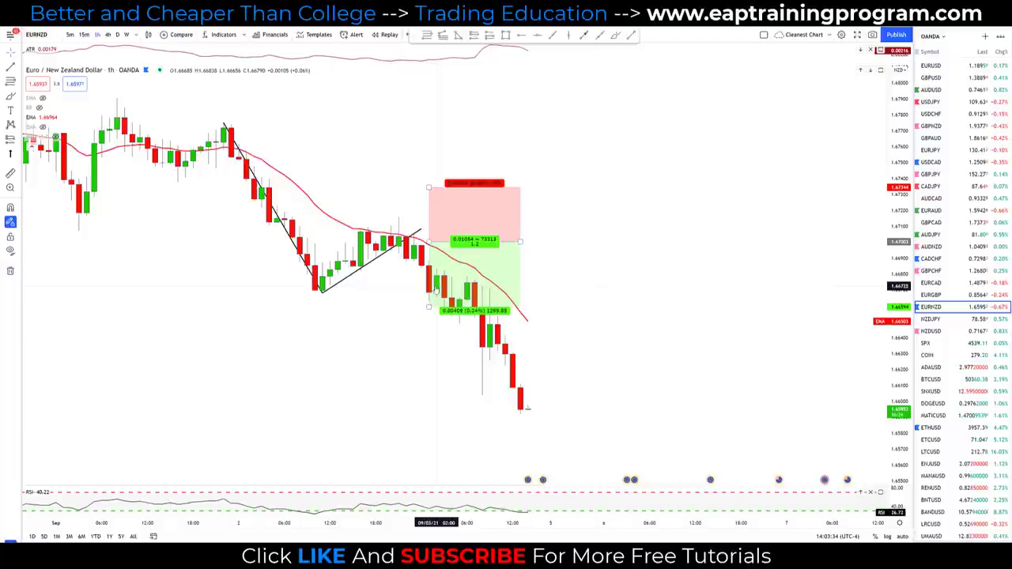
pyautogui.click(403, 293)
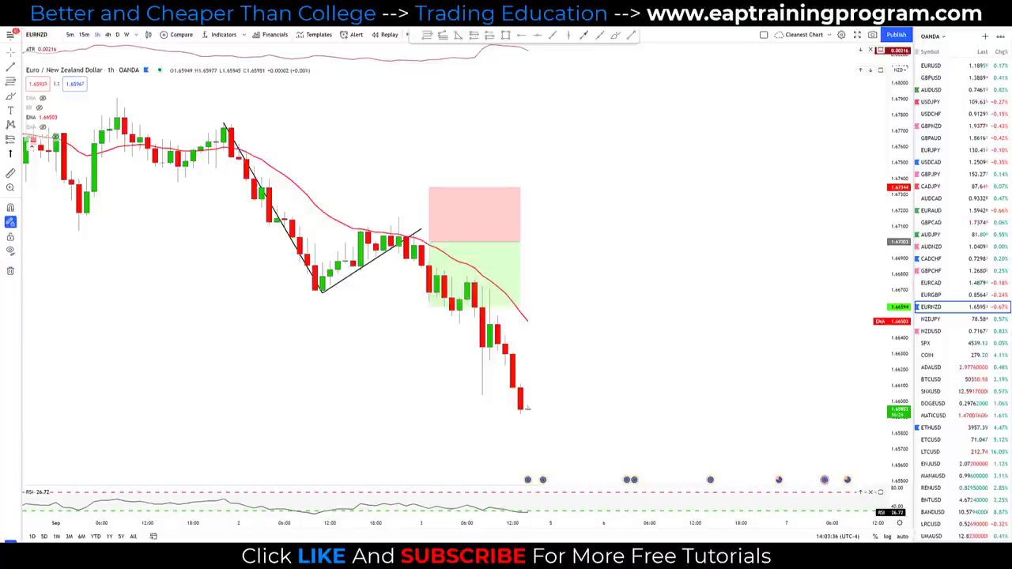
pyautogui.moveTo(381, 240)
pyautogui.mouseDown()
pyautogui.moveTo(424, 225)
pyautogui.moveTo(413, 237)
pyautogui.moveTo(419, 253)
pyautogui.moveTo(400, 231)
pyautogui.mouseUp()
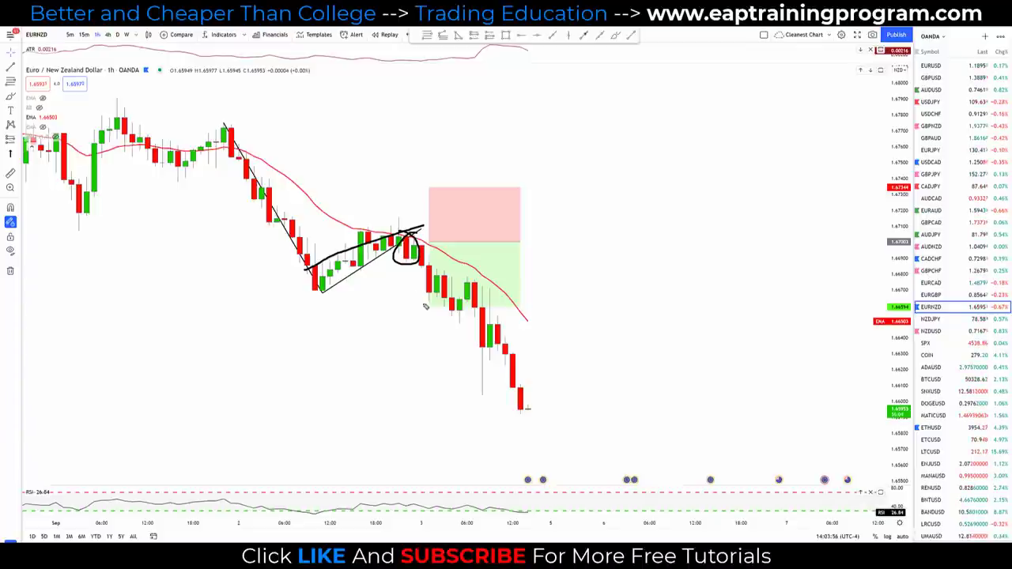
pyautogui.press('e')
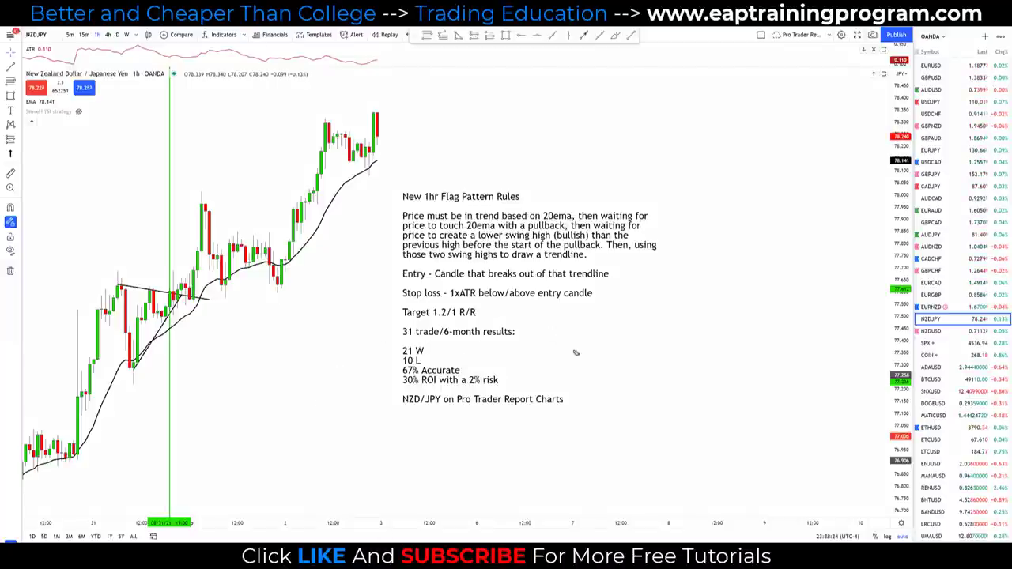
# Step: Box the flag pattern rules on the NZDJPY chart, underline the 31-trade results, mark the statistics, circle the 1.2/1 target, and clear the ink
pyautogui.moveTo(685, 184)
pyautogui.mouseDown()
pyautogui.moveTo(391, 179)
pyautogui.moveTo(380, 275)
pyautogui.moveTo(386, 427)
pyautogui.moveTo(608, 428)
pyautogui.moveTo(664, 251)
pyautogui.mouseUp()
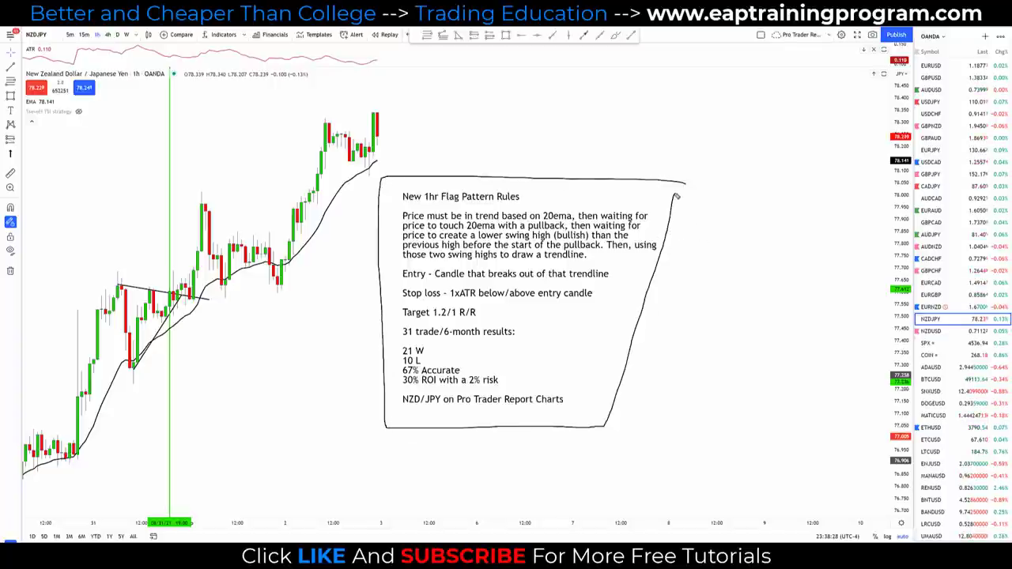
pyautogui.moveTo(677, 196); pyautogui.dragTo(681, 180)
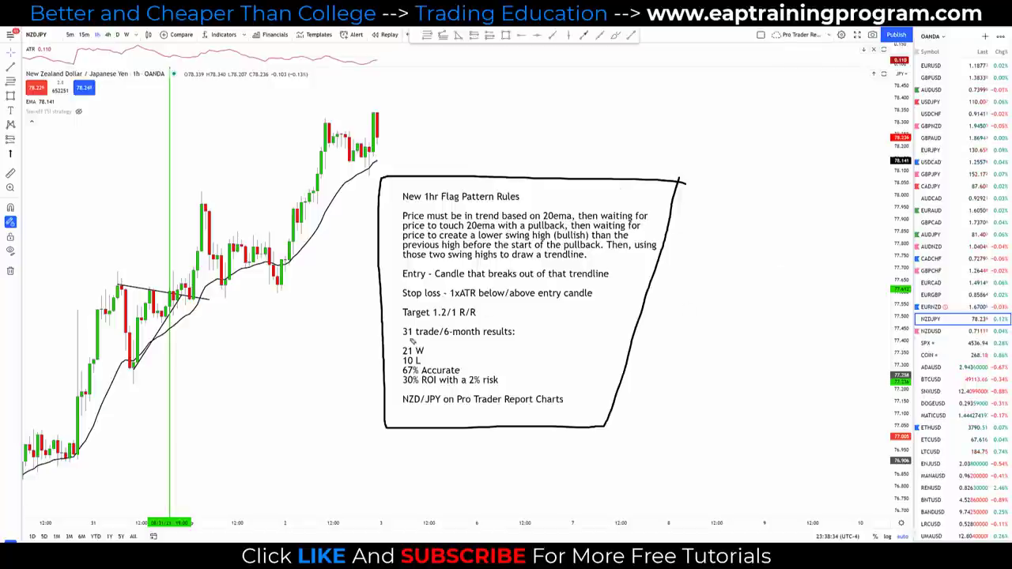
pyautogui.moveTo(398, 341); pyautogui.dragTo(536, 341)
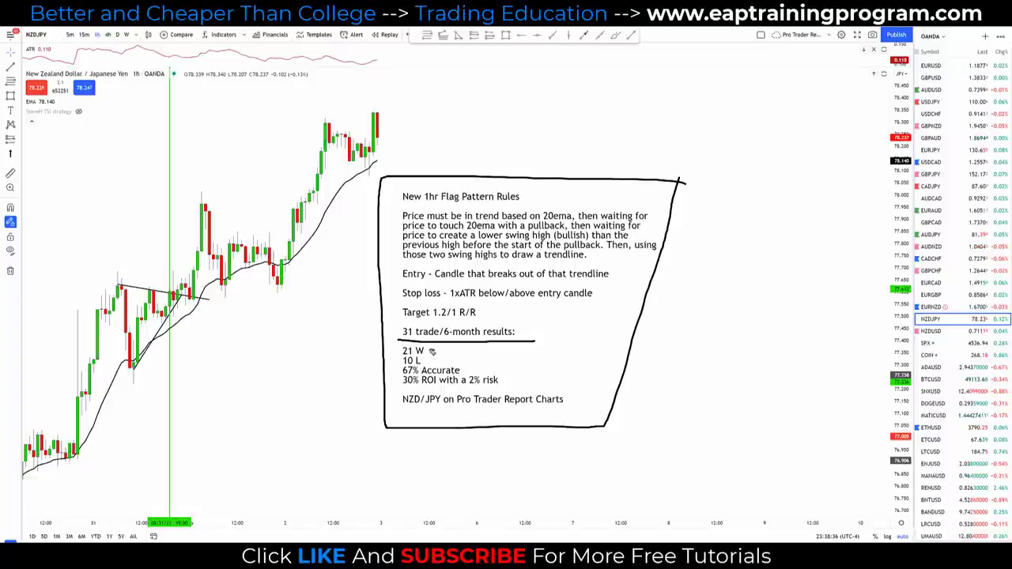
pyautogui.moveTo(423, 361); pyautogui.dragTo(473, 369)
pyautogui.moveTo(489, 304)
pyautogui.mouseDown()
pyautogui.moveTo(386, 308)
pyautogui.moveTo(477, 327)
pyautogui.moveTo(488, 306)
pyautogui.mouseUp()
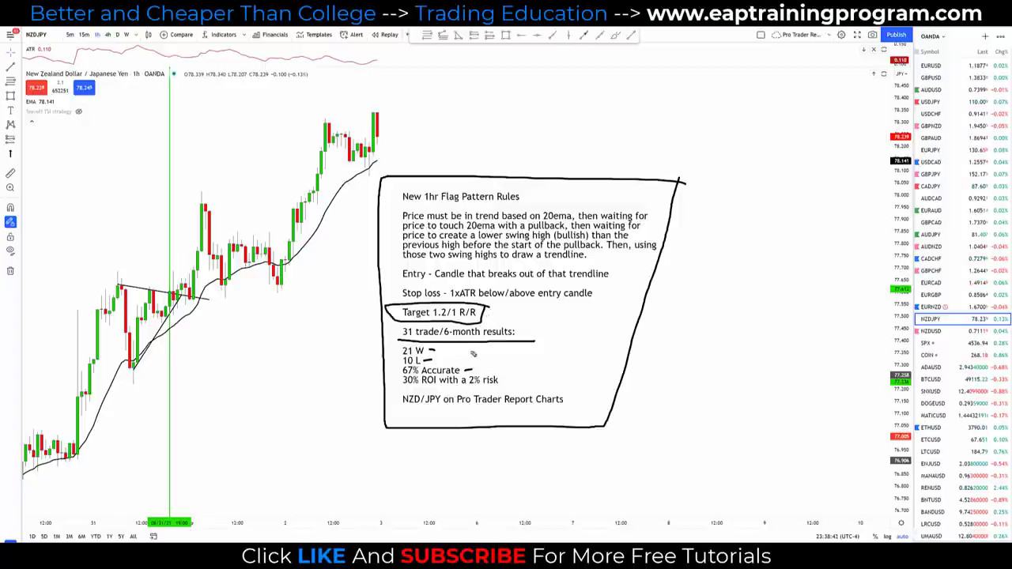
pyautogui.moveTo(402, 330)
pyautogui.mouseDown()
pyautogui.moveTo(407, 323)
pyautogui.moveTo(403, 340)
pyautogui.moveTo(412, 332)
pyautogui.mouseUp()
pyautogui.press('Escape')
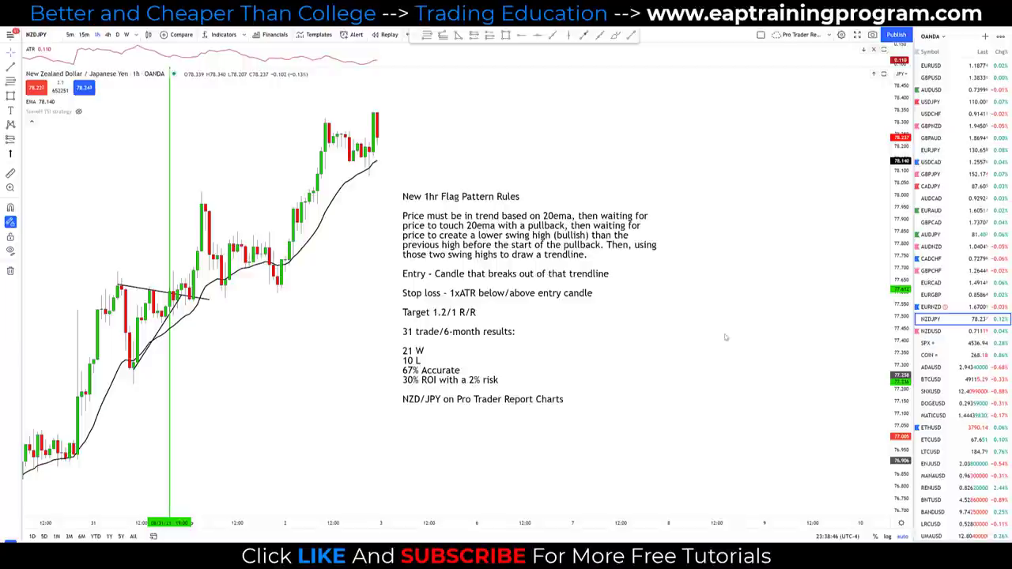
# Step: Examine the full six-month history of marked flag trades on the NZDJPY hourly chart
pyautogui.moveTo(474, 344); pyautogui.dragTo(515, 310)
pyautogui.scroll(-5, 564, 385)
pyautogui.scroll(-10, 564, 385)
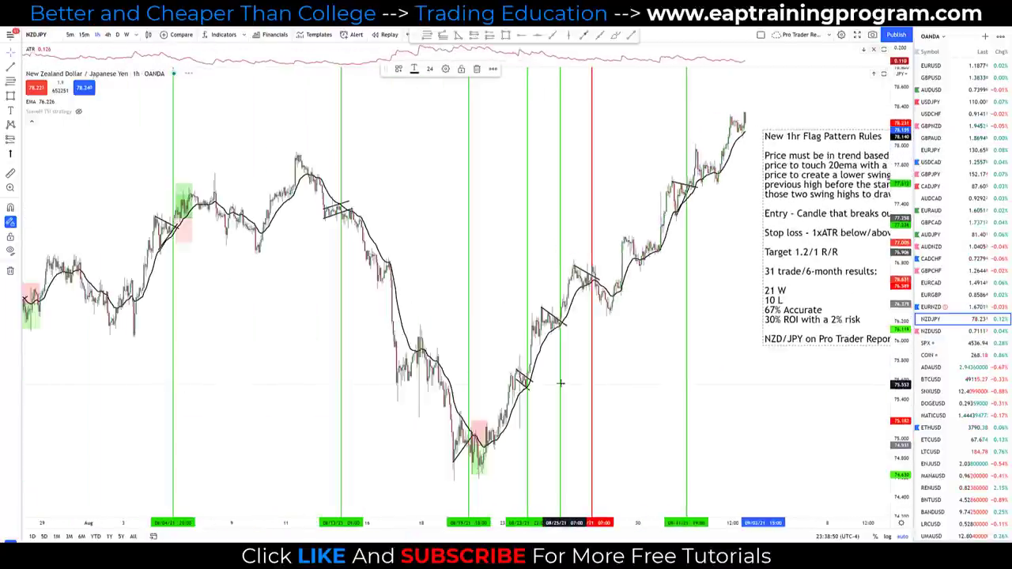
pyautogui.scroll(-5, 368, 357)
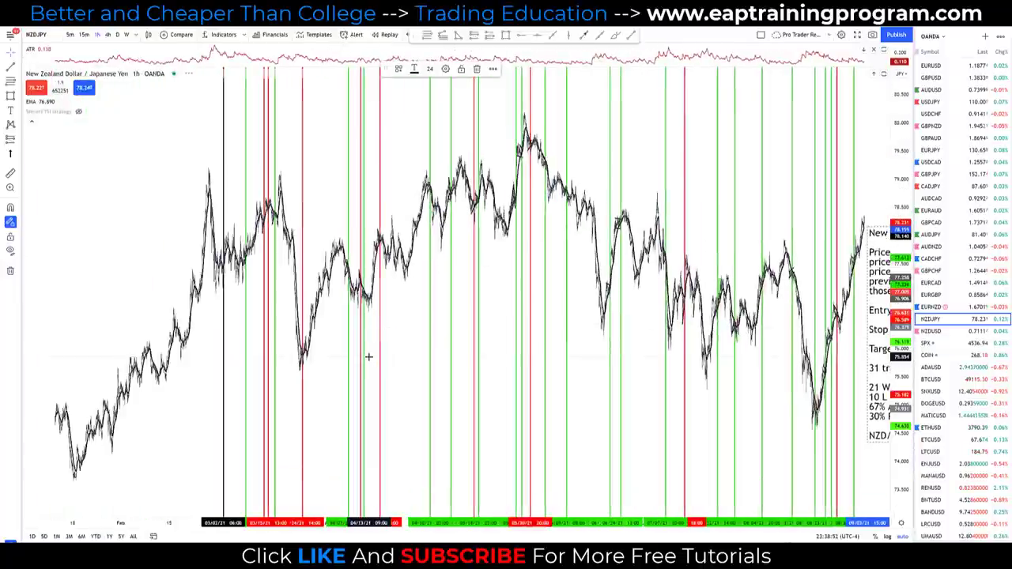
# Step: Ink a line along NZDJPY's June 21 rally on the hourly chart, with upward arrows beside the move
pyautogui.scroll(4, 518, 380)
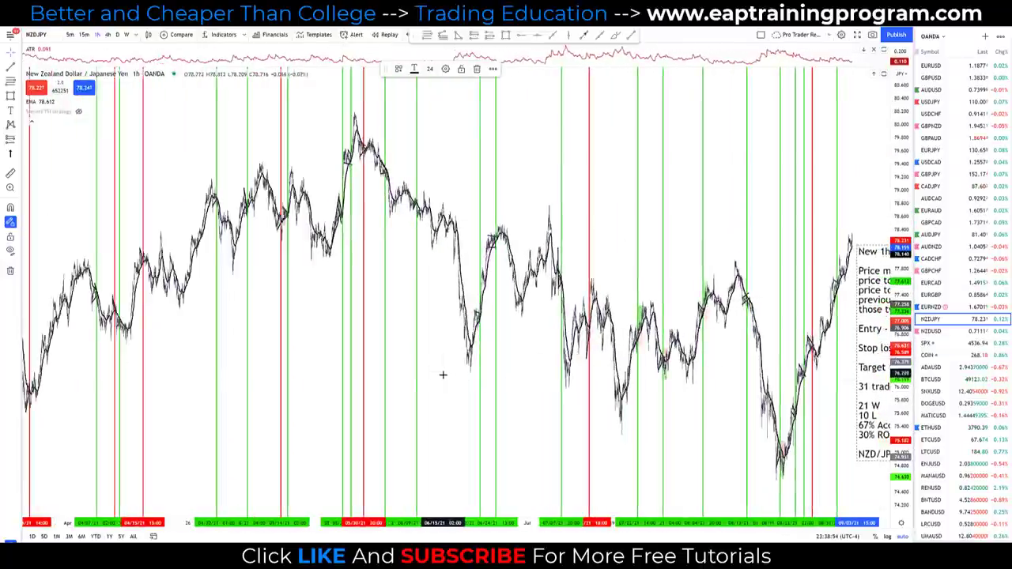
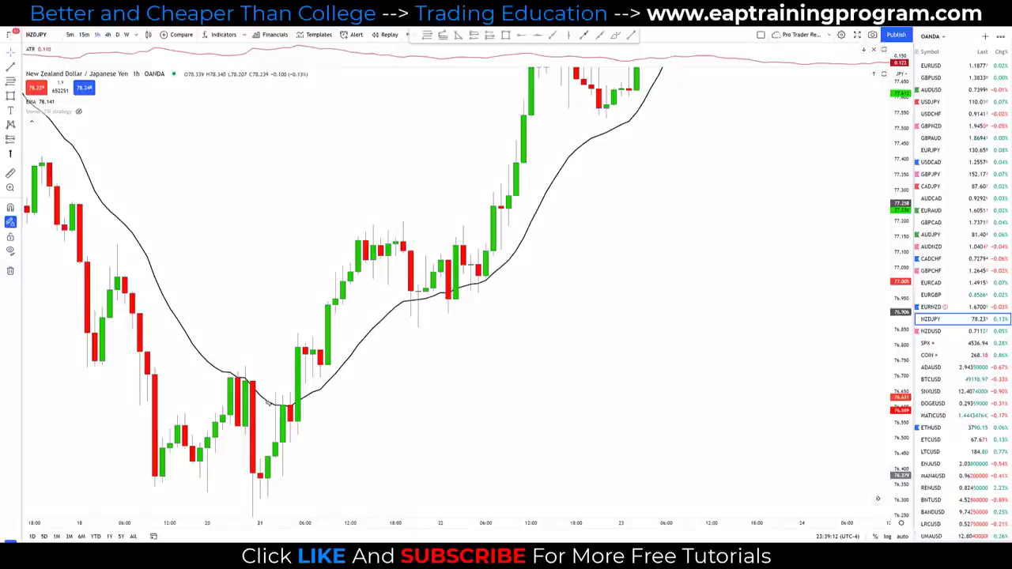
pyautogui.click(253, 510)
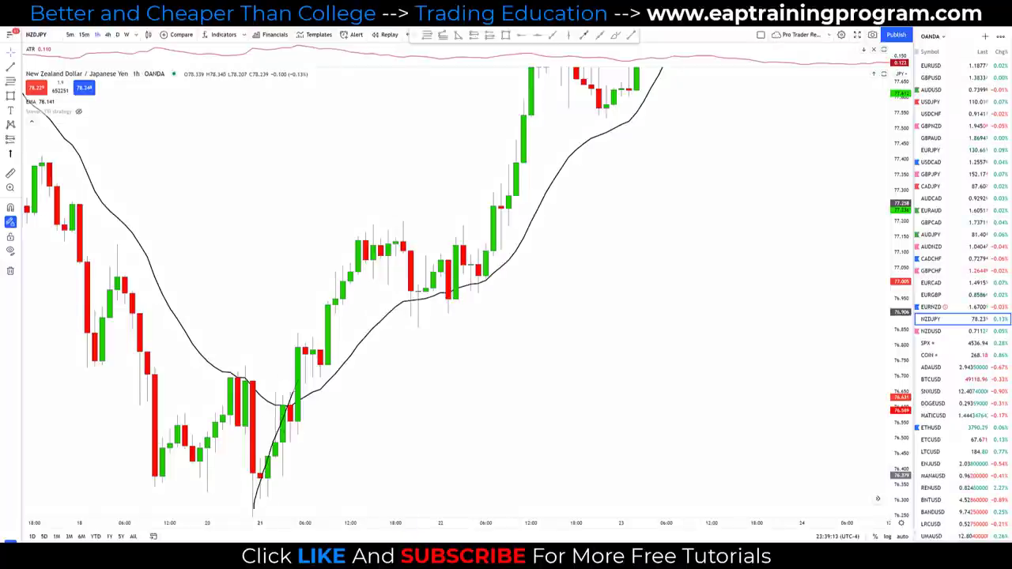
pyautogui.click(378, 228)
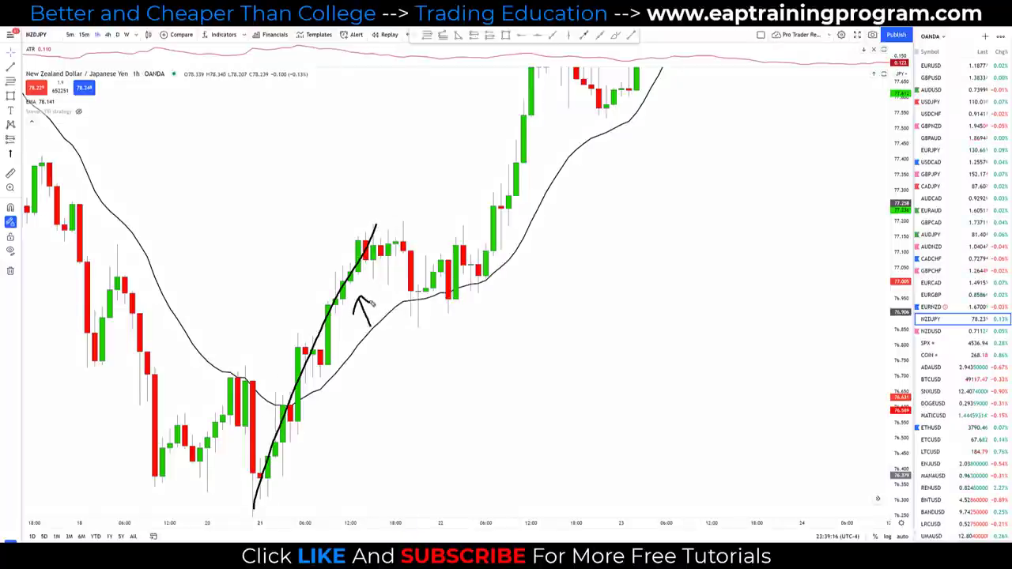
pyautogui.moveTo(270, 283)
pyautogui.mouseDown()
pyautogui.moveTo(269, 176)
pyautogui.moveTo(274, 195)
pyautogui.mouseUp()
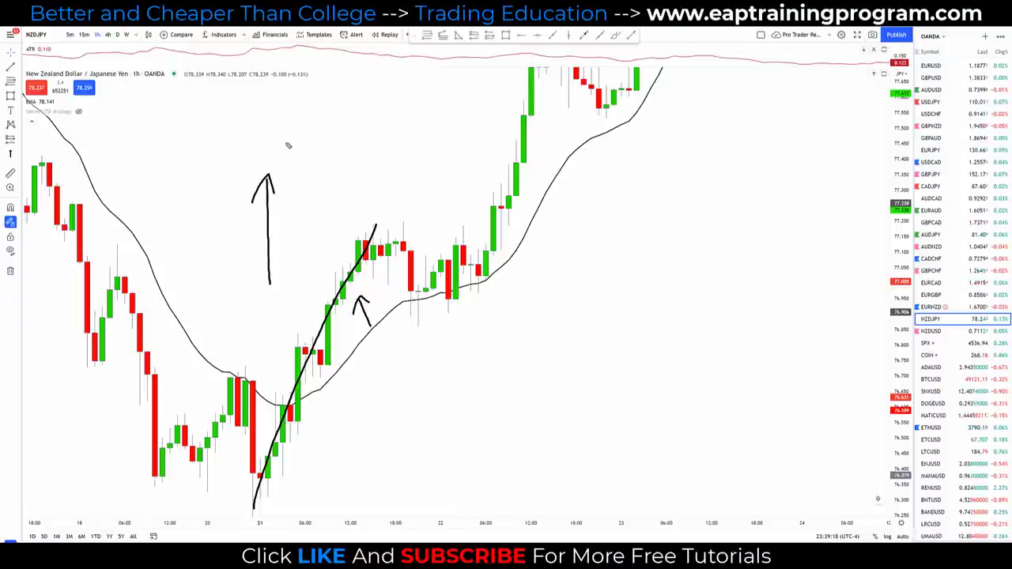
# Step: Handwrite "CEST" in ink above the price action and add arrows pointing to the letter C
pyautogui.moveTo(246, 99)
pyautogui.mouseDown()
pyautogui.moveTo(212, 103)
pyautogui.moveTo(269, 122)
pyautogui.mouseUp()
pyautogui.moveTo(251, 113)
pyautogui.mouseDown()
pyautogui.moveTo(287, 102)
pyautogui.moveTo(285, 122)
pyautogui.mouseUp()
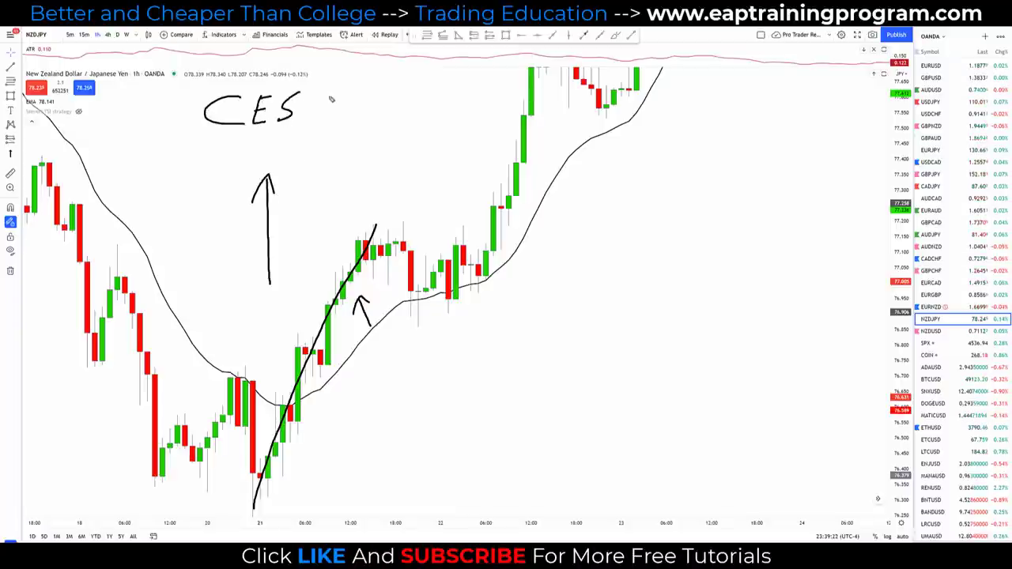
pyautogui.moveTo(324, 93); pyautogui.dragTo(314, 125)
pyautogui.moveTo(314, 95)
pyautogui.mouseDown()
pyautogui.moveTo(320, 111)
pyautogui.moveTo(350, 94)
pyautogui.mouseUp()
pyautogui.hotkey('ctrl', 'z')
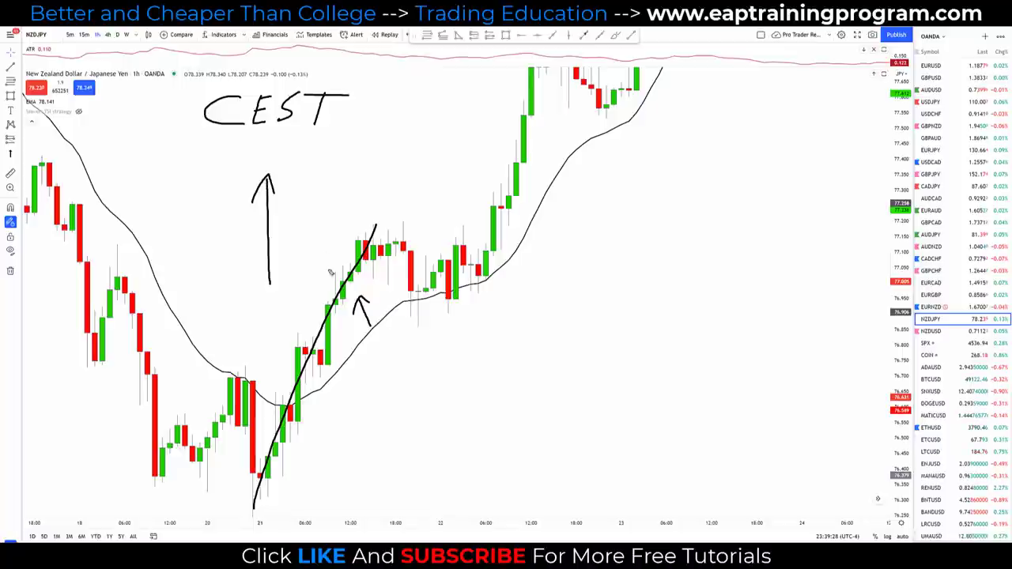
pyautogui.moveTo(227, 177); pyautogui.dragTo(227, 142)
# Step: Trace the pullback's down-up-down zigzag after the June 21 rally, circle its second swing high, and clear all the ink
pyautogui.moveTo(377, 230); pyautogui.dragTo(419, 296)
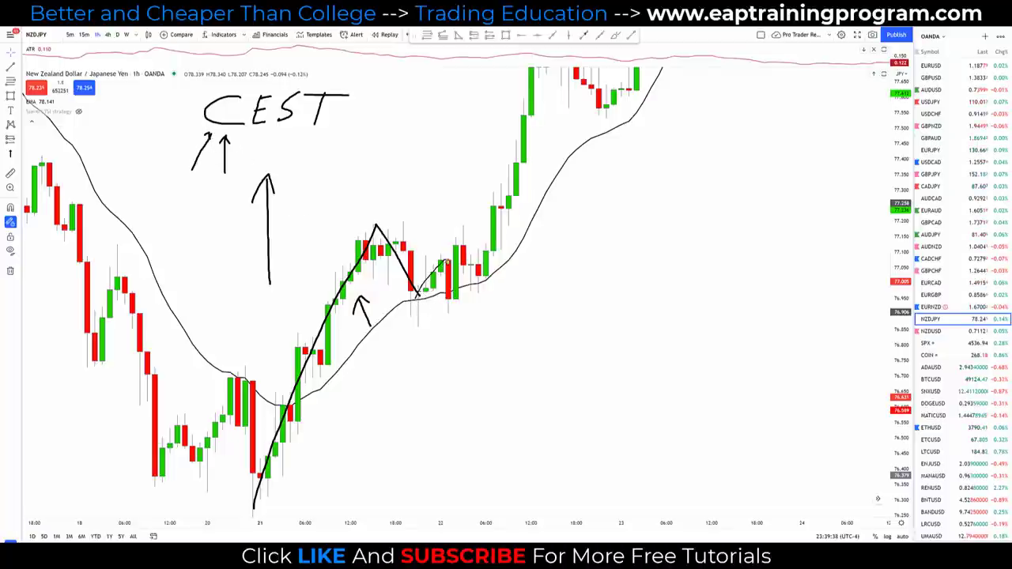
pyautogui.moveTo(448, 263); pyautogui.dragTo(457, 248)
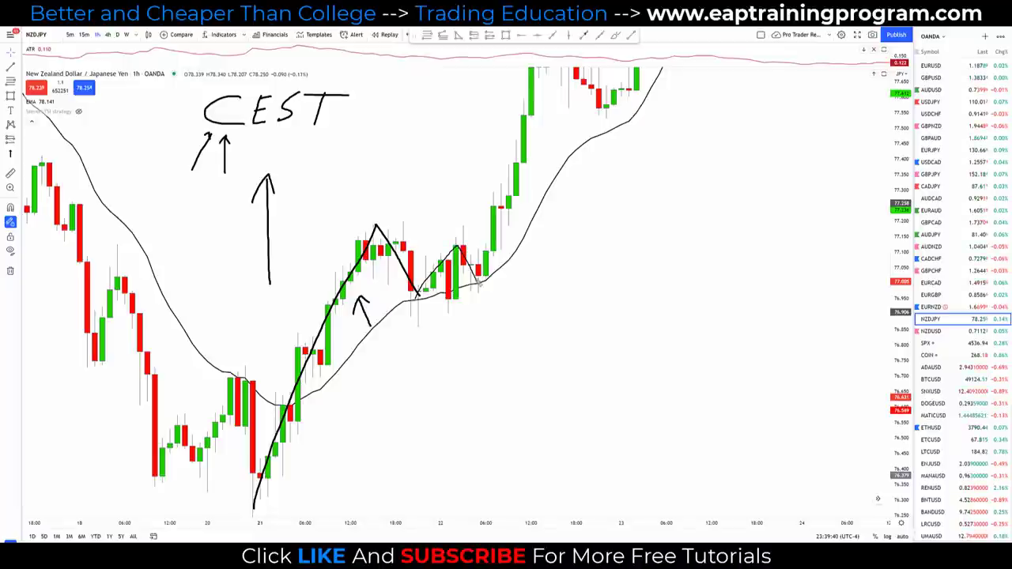
pyautogui.moveTo(479, 282); pyautogui.dragTo(478, 282)
pyautogui.moveTo(466, 238); pyautogui.dragTo(452, 229)
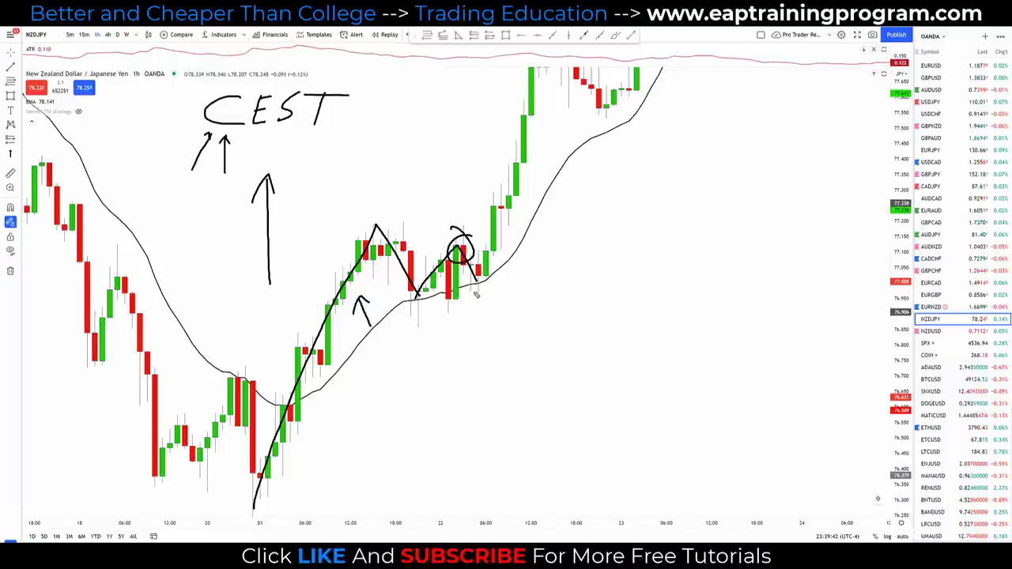
pyautogui.press('Escape')
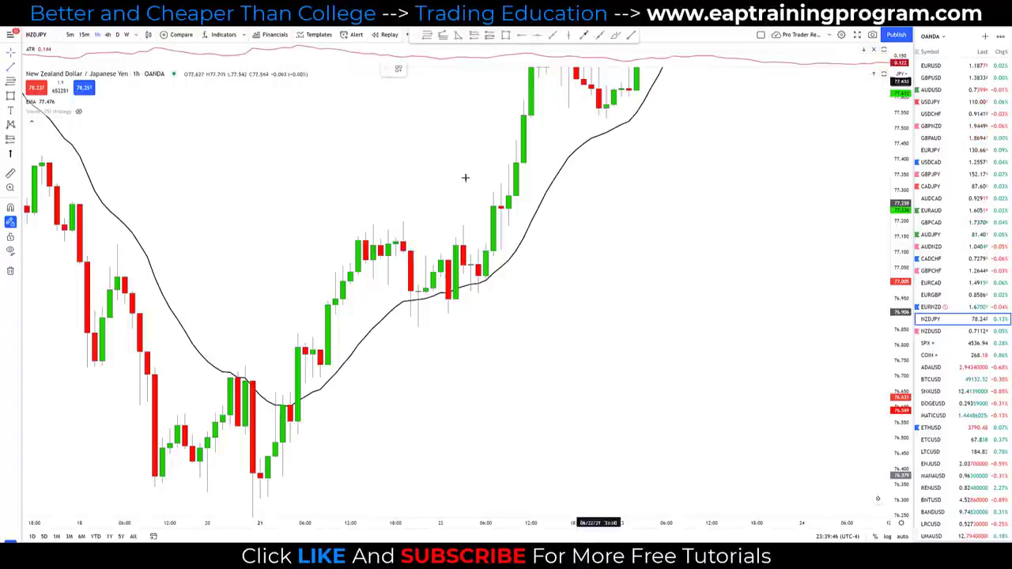
# Step: Place a dashed horizontal ray at about 77.14 along the June 21 rally's highest candle bodies and mark both swing highs
pyautogui.click(331, 239)
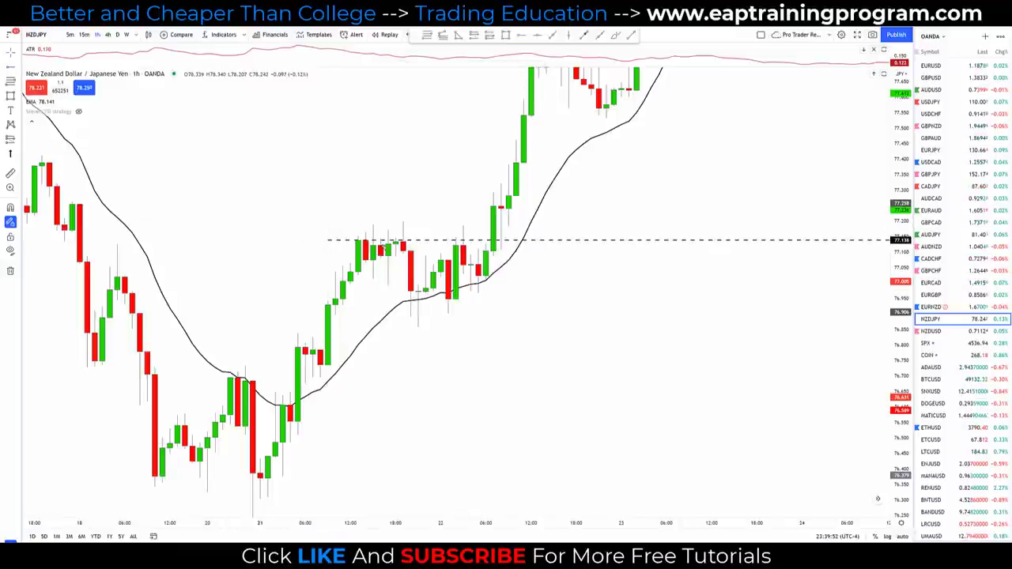
pyautogui.moveTo(378, 235)
pyautogui.mouseDown()
pyautogui.moveTo(348, 245)
pyautogui.moveTo(377, 237)
pyautogui.mouseUp()
pyautogui.moveTo(468, 237)
pyautogui.mouseDown()
pyautogui.moveTo(449, 255)
pyautogui.moveTo(470, 239)
pyautogui.mouseUp()
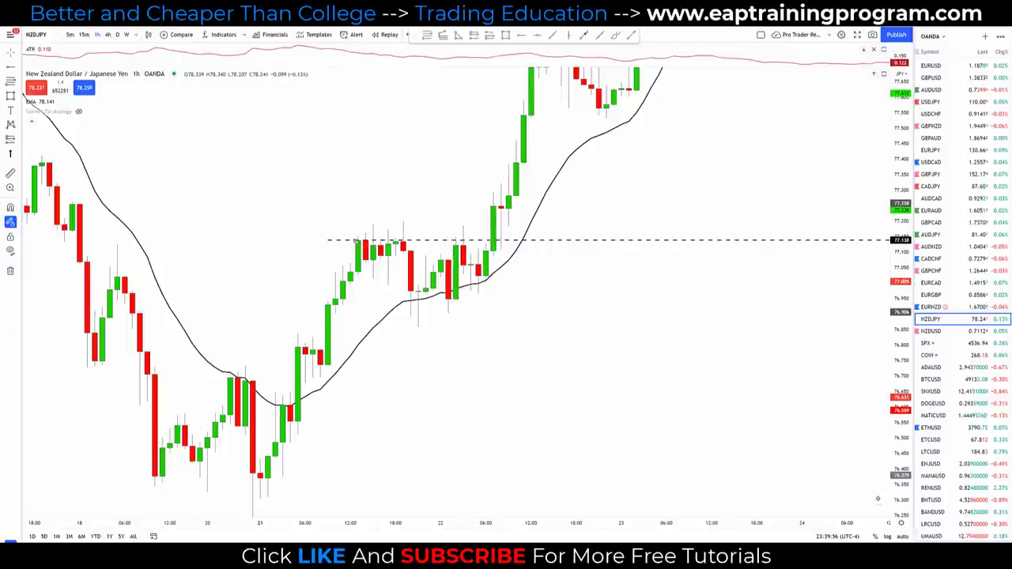
# Step: Ink the June 21 rally and its zigzag pullback, circle the first pullback low, and clear the ink
pyautogui.moveTo(262, 491); pyautogui.dragTo(394, 225)
pyautogui.moveTo(418, 291)
pyautogui.mouseDown()
pyautogui.moveTo(419, 305)
pyautogui.moveTo(467, 248)
pyautogui.moveTo(481, 291)
pyautogui.mouseUp()
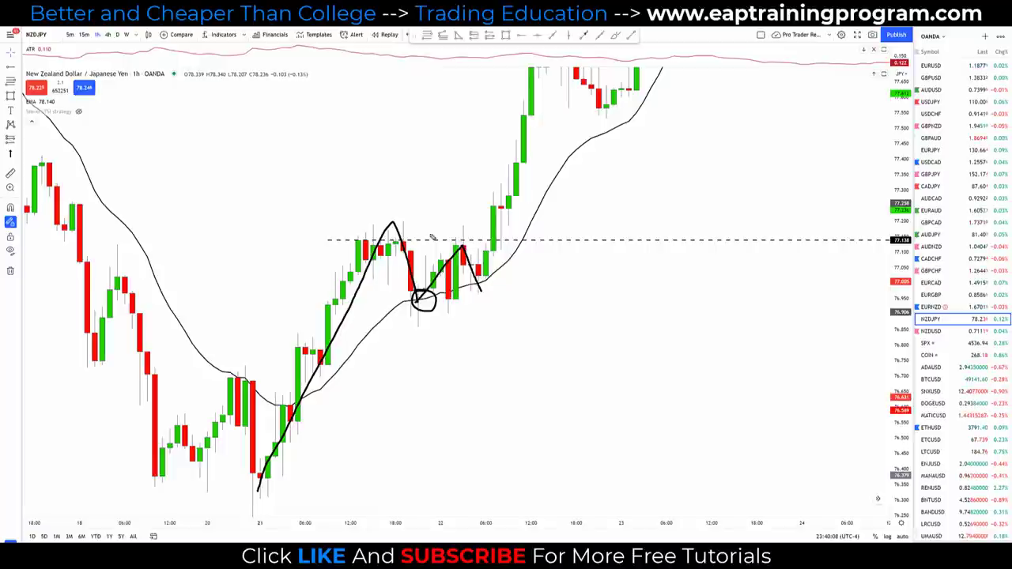
pyautogui.press('Escape')
# Step: Draw a slightly descending trend line across the June 21–22 flag's swing highs and adjust both of its endpoints
pyautogui.click(631, 34)
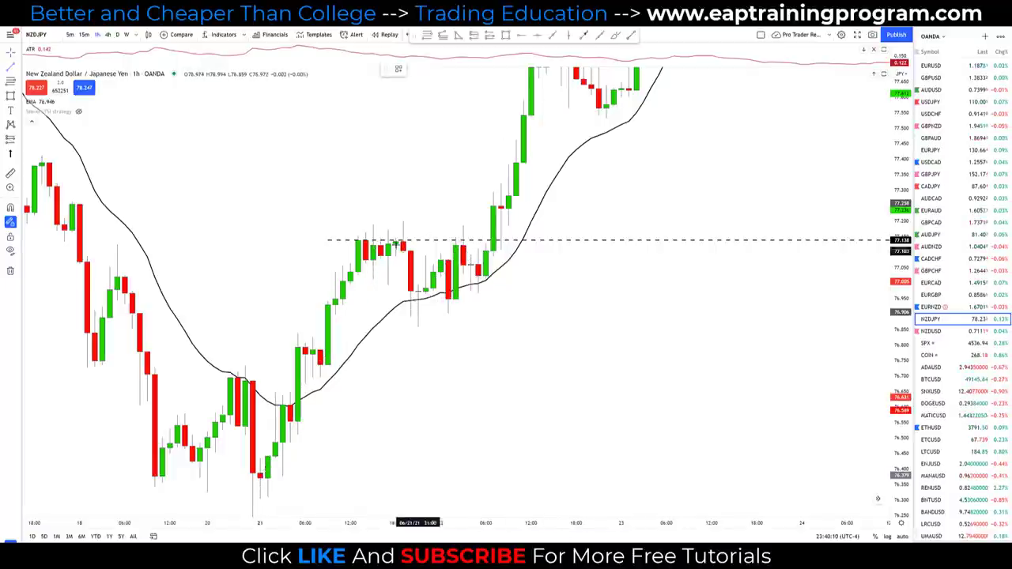
pyautogui.moveTo(364, 236); pyautogui.dragTo(517, 250)
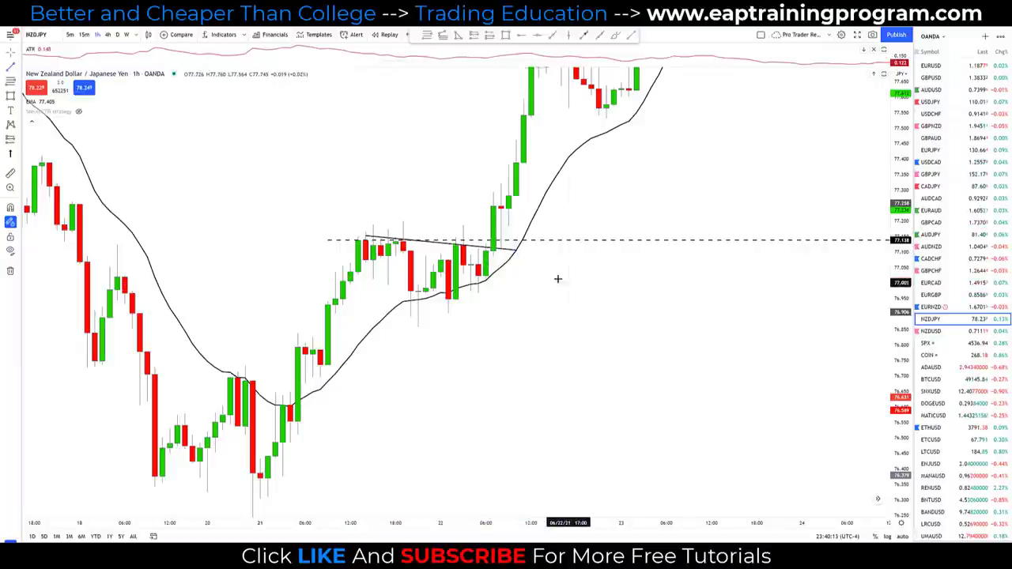
pyautogui.moveTo(365, 235); pyautogui.dragTo(320, 235)
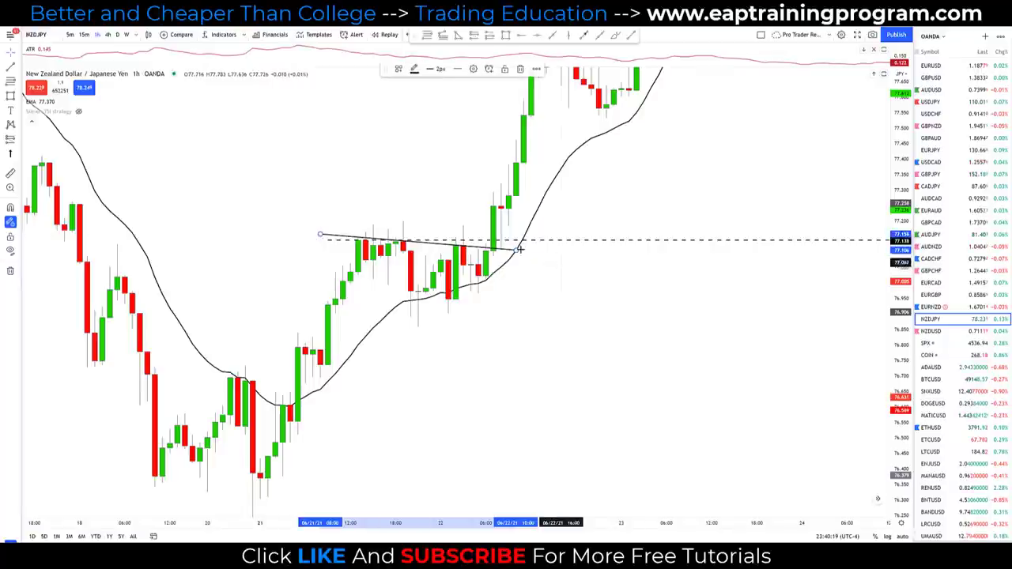
pyautogui.moveTo(516, 252); pyautogui.dragTo(524, 251)
pyautogui.moveTo(318, 235); pyautogui.dragTo(343, 237)
pyautogui.click(606, 165)
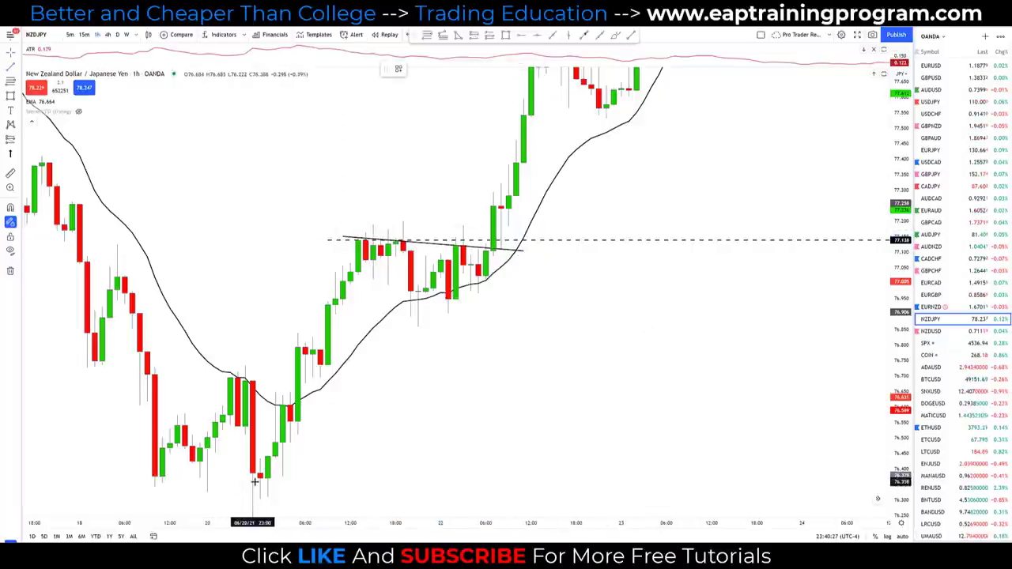
# Step: Draw a flagpole trend line from about 76.36 to 77.15 and a nearly level line under the flag at about 76.94
pyautogui.moveTo(255, 479); pyautogui.dragTo(353, 235)
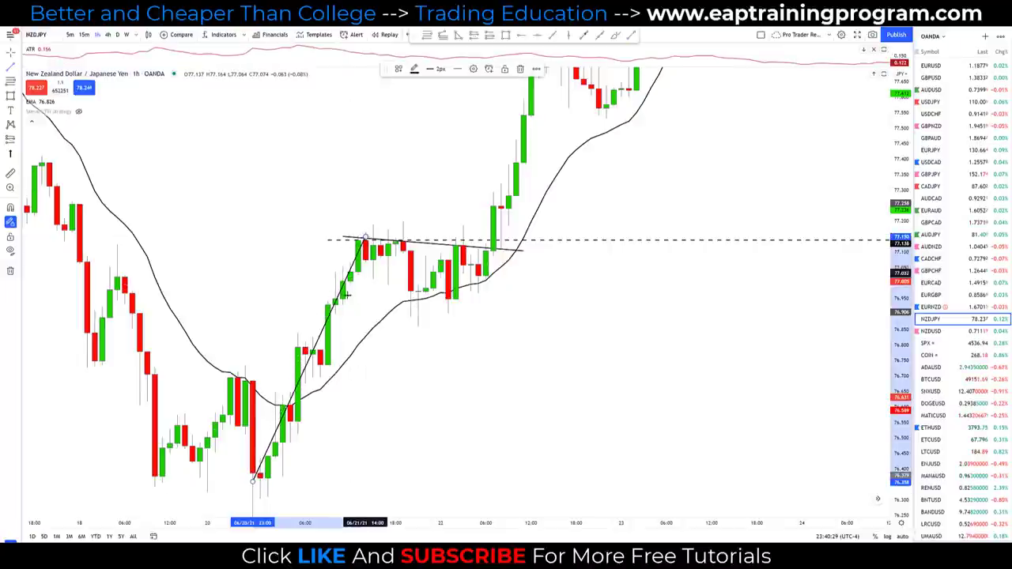
pyautogui.moveTo(335, 302); pyautogui.dragTo(501, 301)
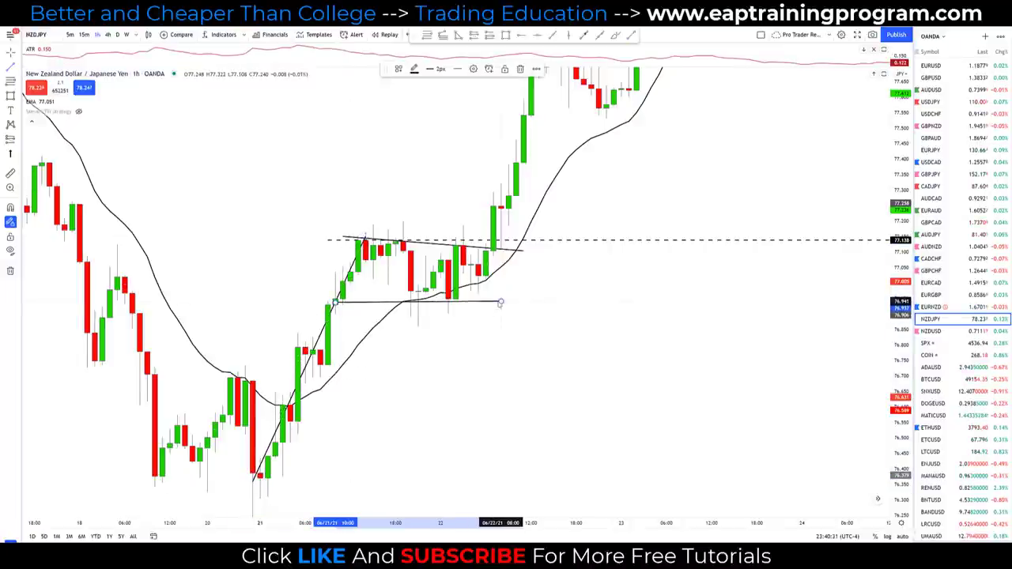
pyautogui.click(526, 312)
# Step: Ink an arrow to the flag's second swing high, box the breakout candles, and clear the ink
pyautogui.moveTo(462, 201); pyautogui.dragTo(462, 242)
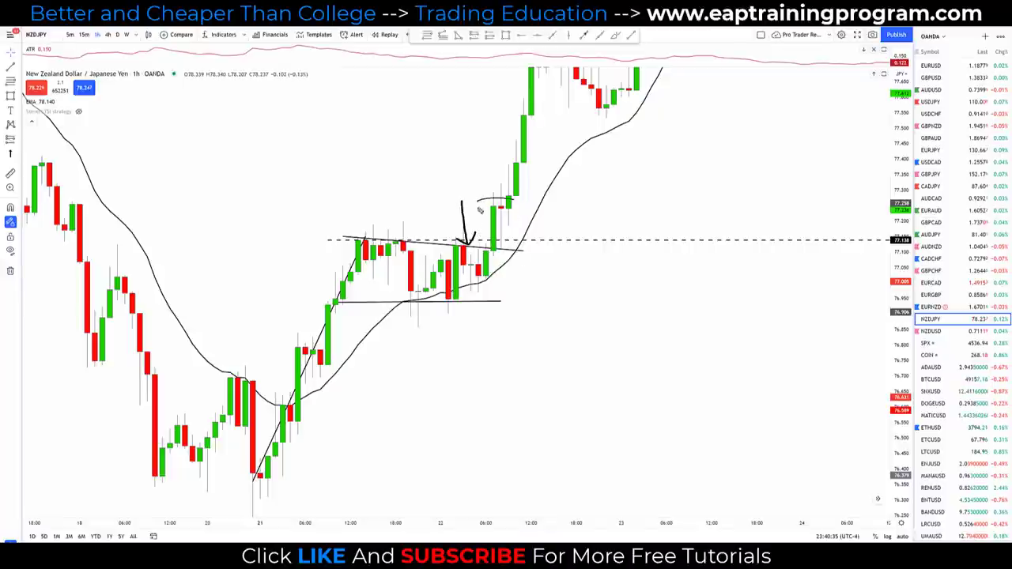
pyautogui.moveTo(509, 215); pyautogui.dragTo(507, 199)
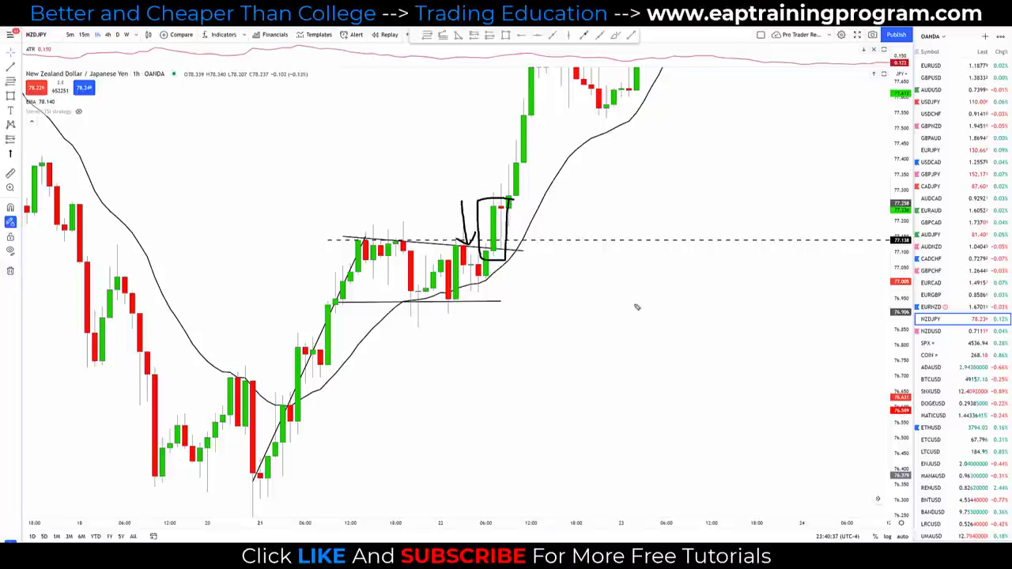
pyautogui.hotkey('ctrl', 'shift', '8')
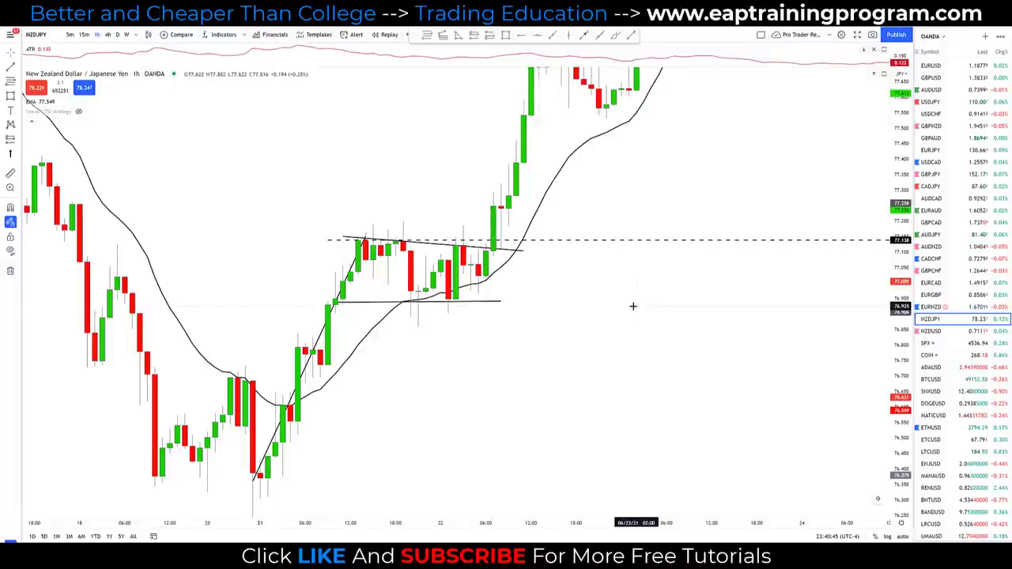
# Step: Delete the green vertical marker and both flag boundary trend lines from the June 23–24 pattern
pyautogui.moveTo(633, 306); pyautogui.dragTo(569, 502)
pyautogui.moveTo(737, 301); pyautogui.dragTo(726, 314)
pyautogui.click(780, 291)
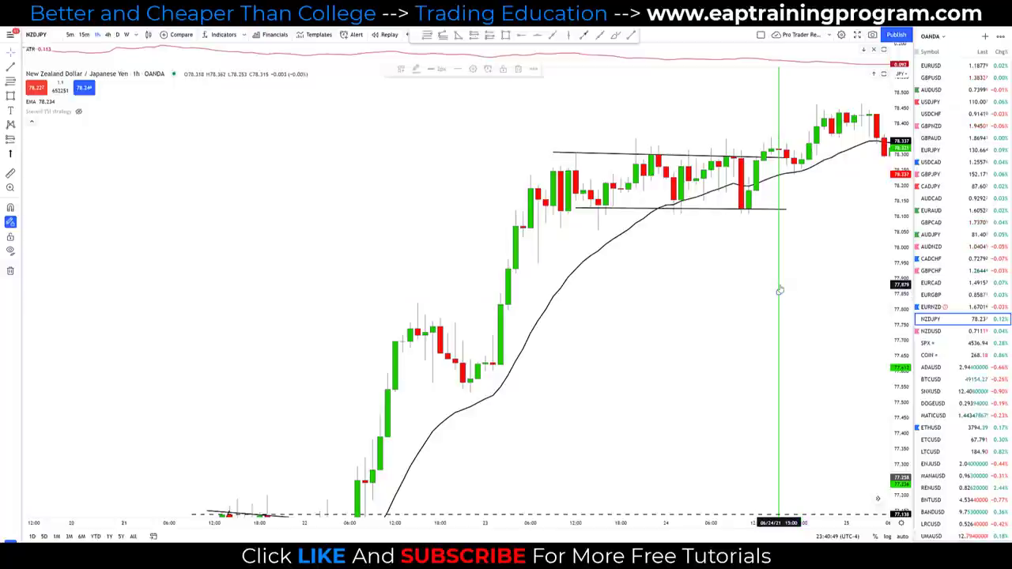
pyautogui.press('Delete')
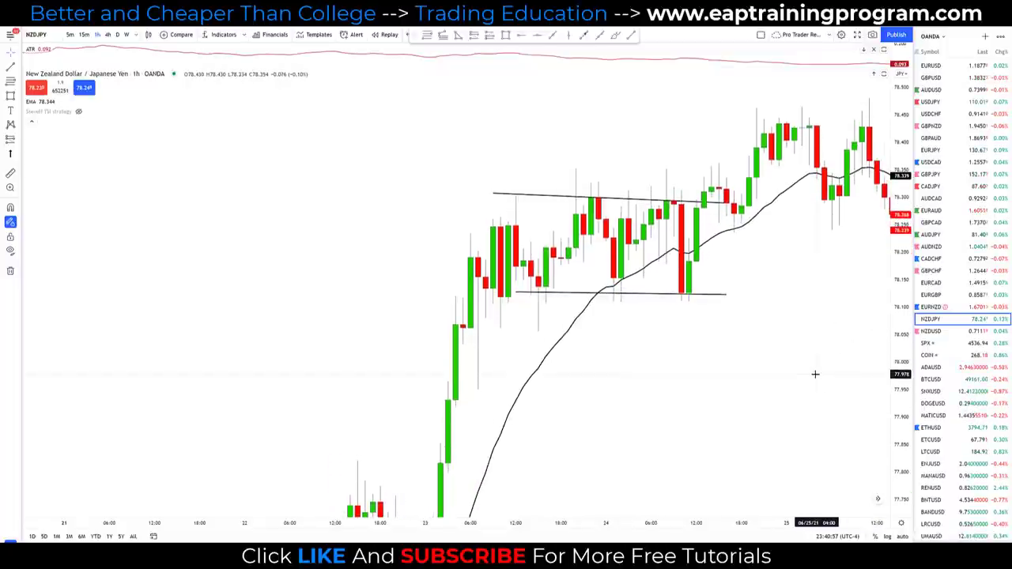
pyautogui.click(645, 202)
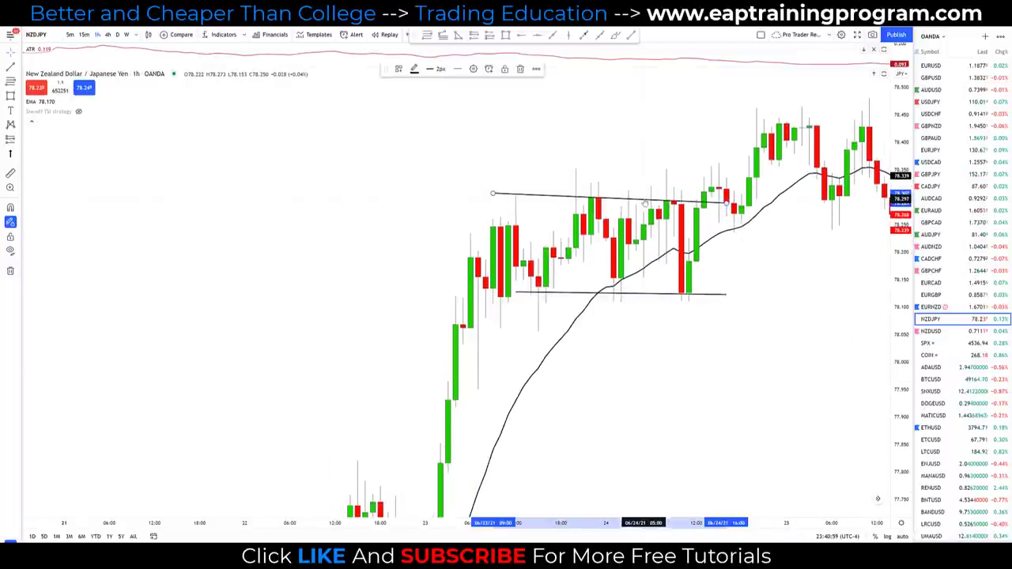
pyautogui.press('Delete')
pyautogui.click(649, 295)
pyautogui.press('Delete')
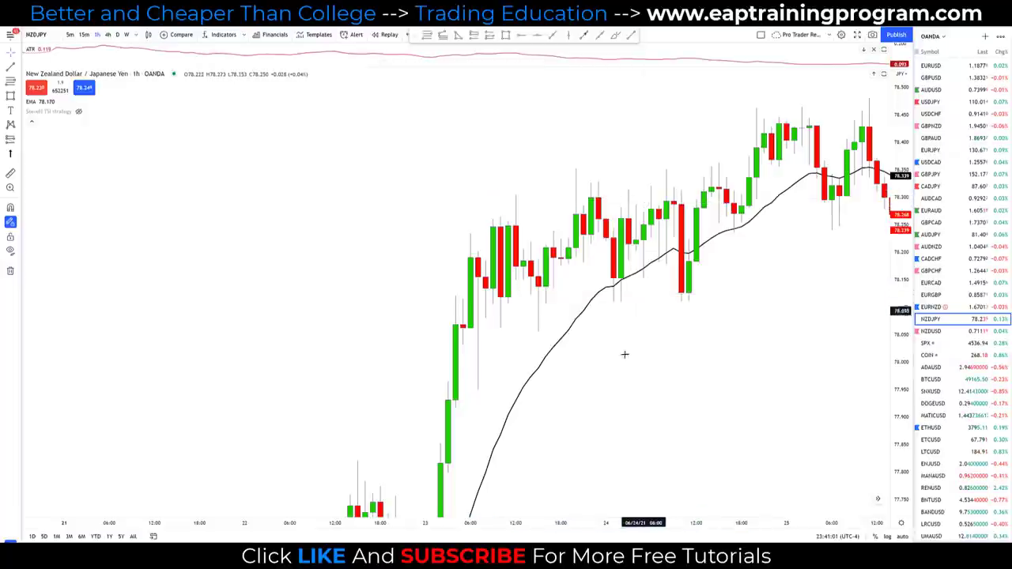
# Step: Ink the June 23 rally and its zigzag pullback, circle the swing highs and first pullback low, and clear the ink
pyautogui.moveTo(510, 379)
pyautogui.mouseDown()
pyautogui.moveTo(501, 353)
pyautogui.moveTo(525, 356)
pyautogui.mouseUp()
pyautogui.moveTo(439, 519); pyautogui.dragTo(590, 198)
pyautogui.moveTo(561, 167); pyautogui.dragTo(618, 163)
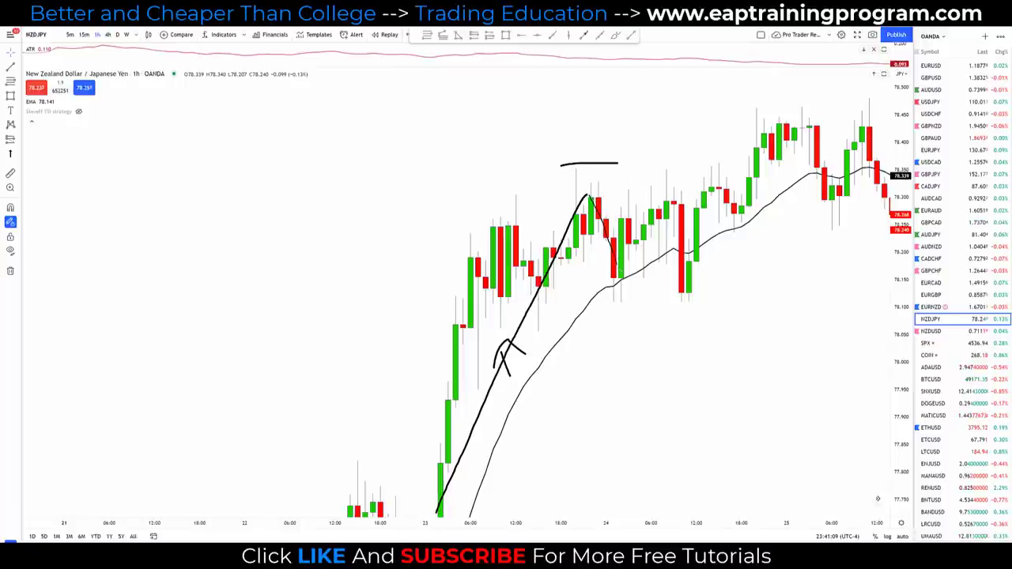
pyautogui.moveTo(621, 270)
pyautogui.mouseDown()
pyautogui.moveTo(615, 293)
pyautogui.moveTo(635, 277)
pyautogui.moveTo(618, 278)
pyautogui.moveTo(671, 202)
pyautogui.moveTo(686, 283)
pyautogui.mouseUp()
pyautogui.moveTo(653, 207); pyautogui.dragTo(658, 214)
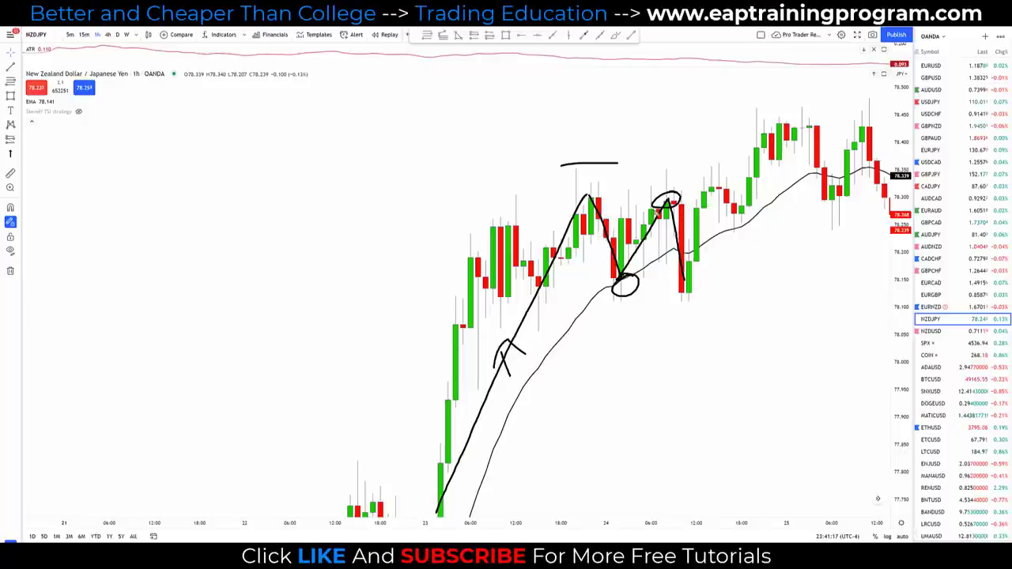
pyautogui.moveTo(596, 197)
pyautogui.mouseDown()
pyautogui.moveTo(610, 202)
pyautogui.moveTo(573, 197)
pyautogui.moveTo(617, 193)
pyautogui.moveTo(605, 183)
pyautogui.moveTo(618, 178)
pyautogui.mouseUp()
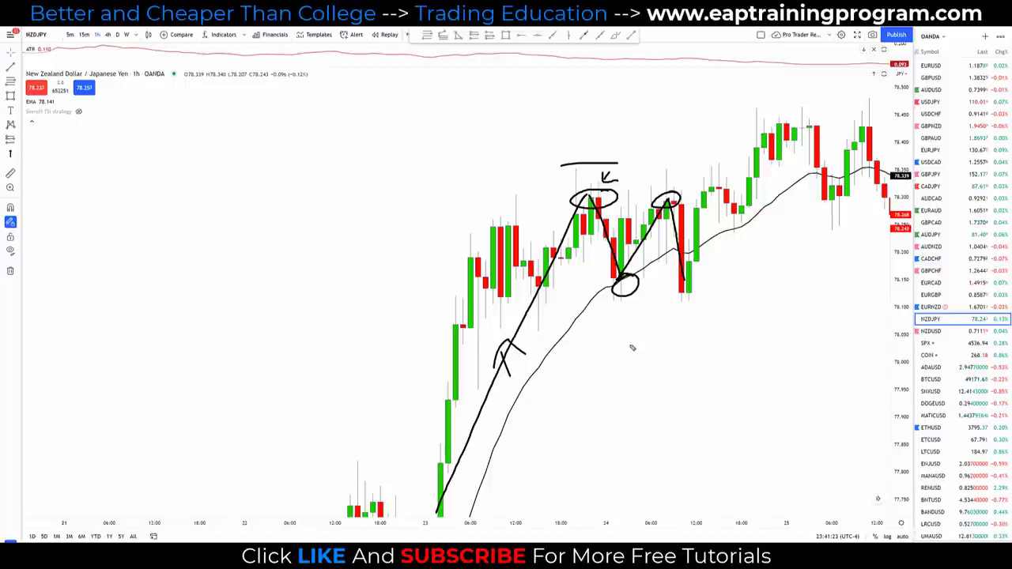
pyautogui.press('Escape')
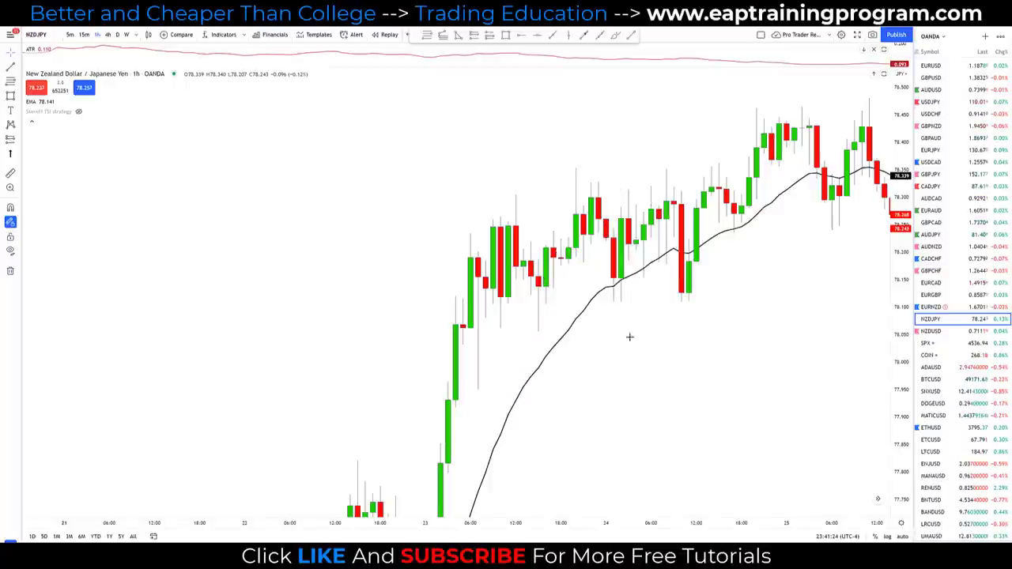
# Step: Place a horizontal ray at about 78.30 on the June 23 swing high, mark both swing highs in ink, and clear the ink
pyautogui.click(526, 38)
pyautogui.click(562, 197)
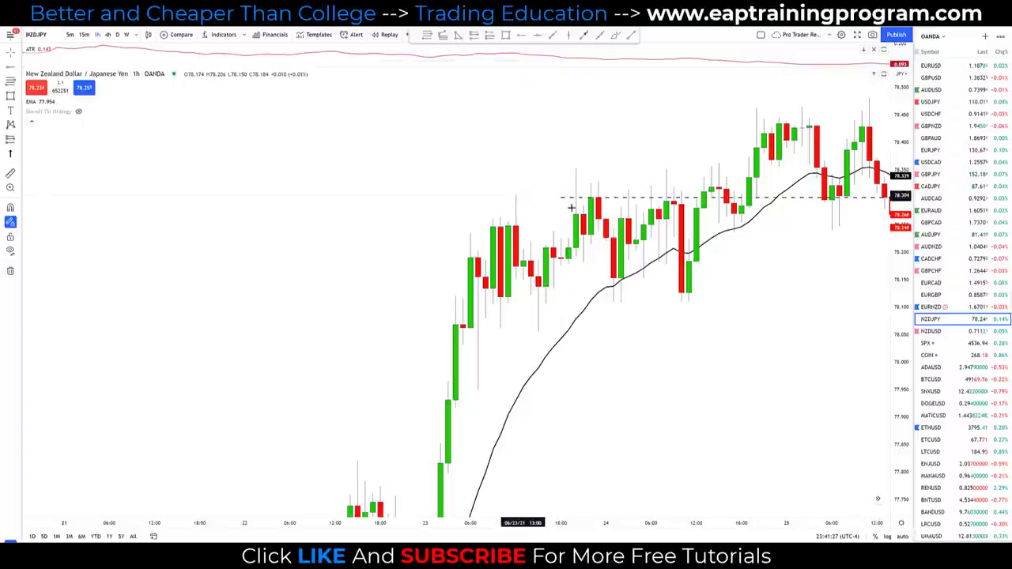
pyautogui.moveTo(679, 192)
pyautogui.mouseDown()
pyautogui.moveTo(674, 214)
pyautogui.moveTo(687, 174)
pyautogui.mouseUp()
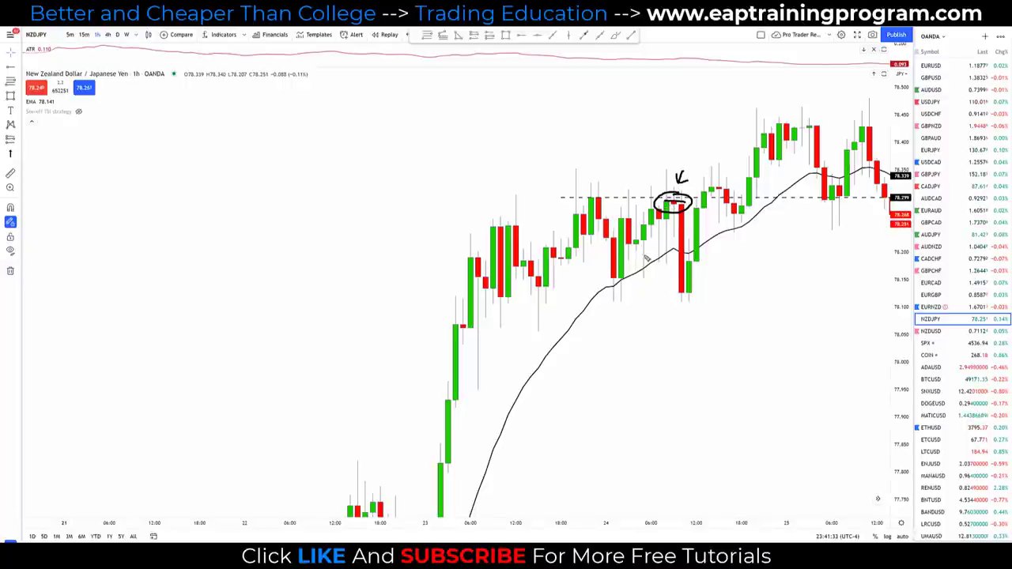
pyautogui.moveTo(586, 199); pyautogui.dragTo(630, 203)
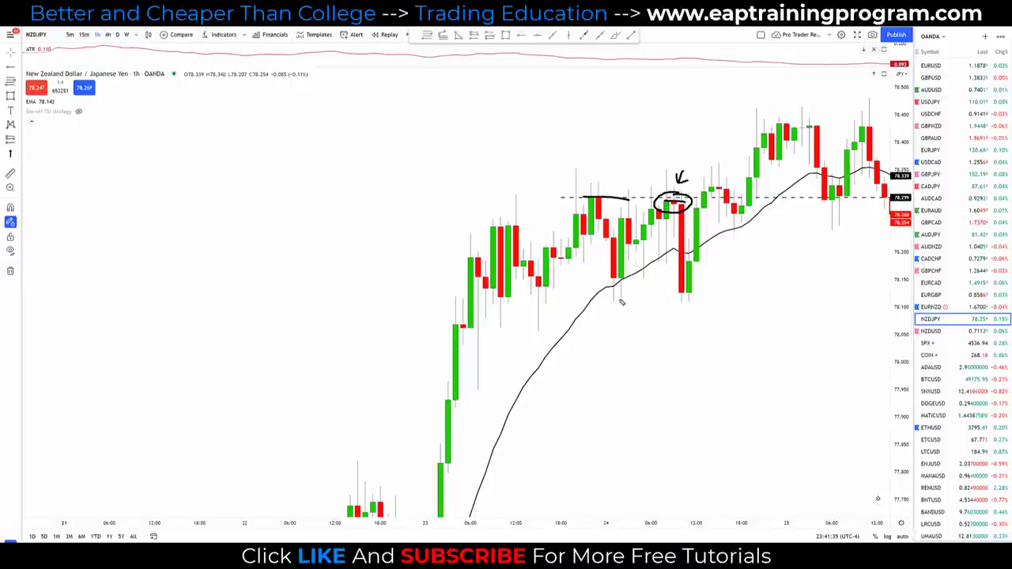
pyautogui.press('Delete')
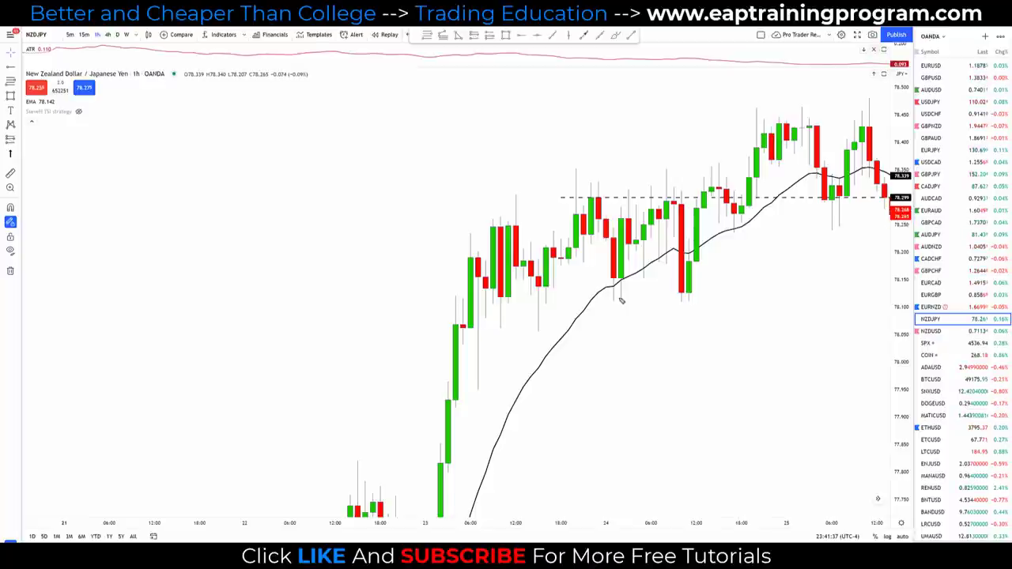
# Step: Circle the June 24 candles that cross below the EMA in ink, sketch a sample candle beneath the average, and clear the ink
pyautogui.moveTo(703, 251)
pyautogui.mouseDown()
pyautogui.moveTo(664, 273)
pyautogui.moveTo(697, 252)
pyautogui.mouseUp()
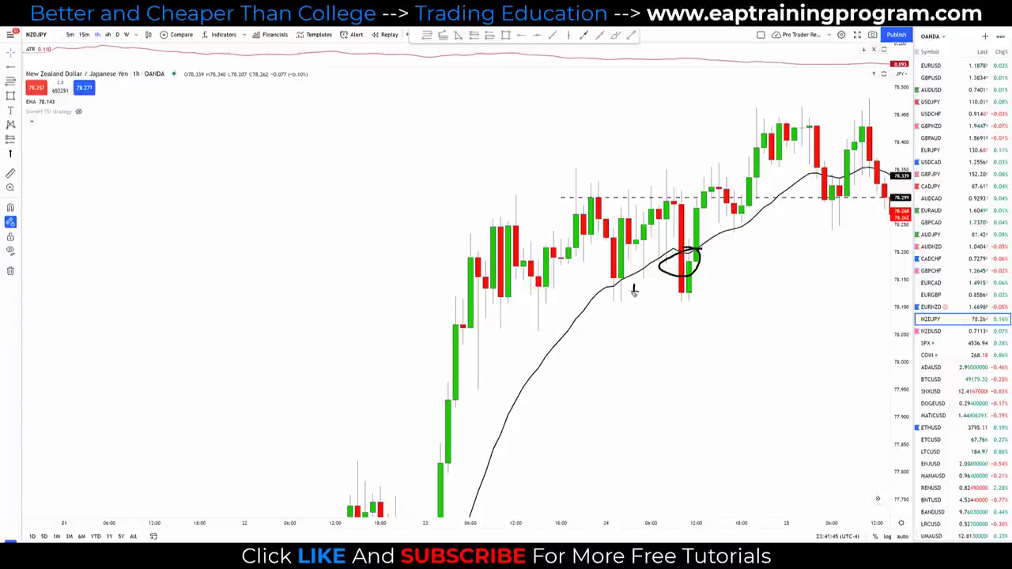
pyautogui.moveTo(634, 291)
pyautogui.mouseDown()
pyautogui.moveTo(630, 310)
pyautogui.moveTo(649, 306)
pyautogui.moveTo(637, 295)
pyautogui.moveTo(638, 329)
pyautogui.mouseUp()
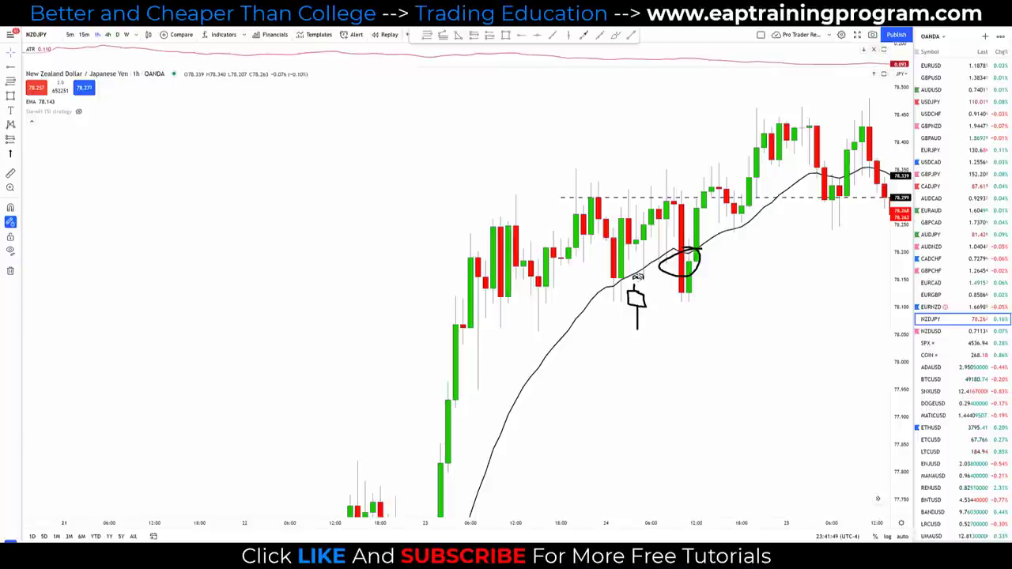
pyautogui.moveTo(637, 277); pyautogui.dragTo(641, 279)
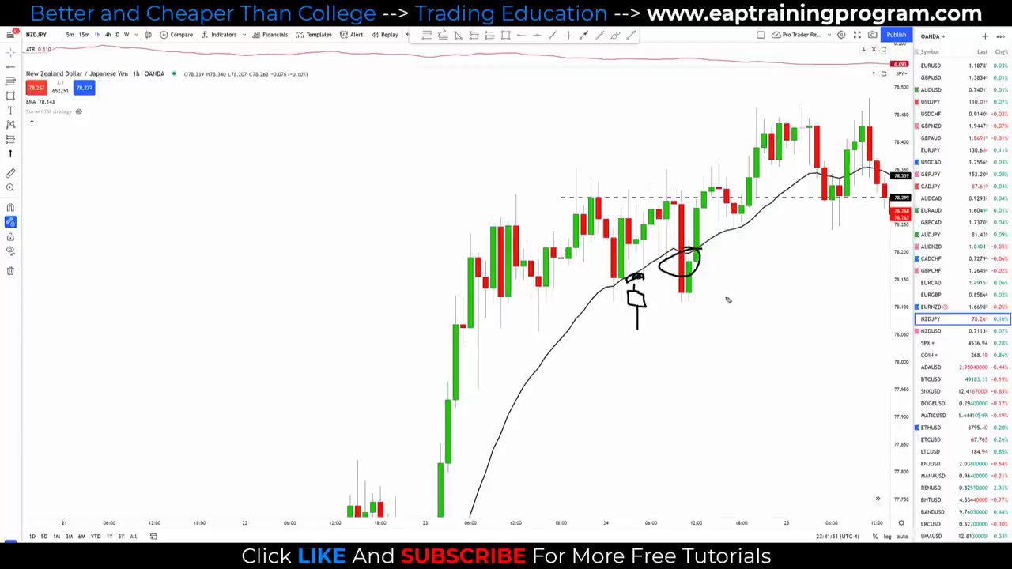
pyautogui.hotkey('ctrl', 'z')
pyautogui.hotkey('ctrl', 'z')
pyautogui.hotkey('ctrl', 'z')
pyautogui.hotkey('ctrl', 'z')
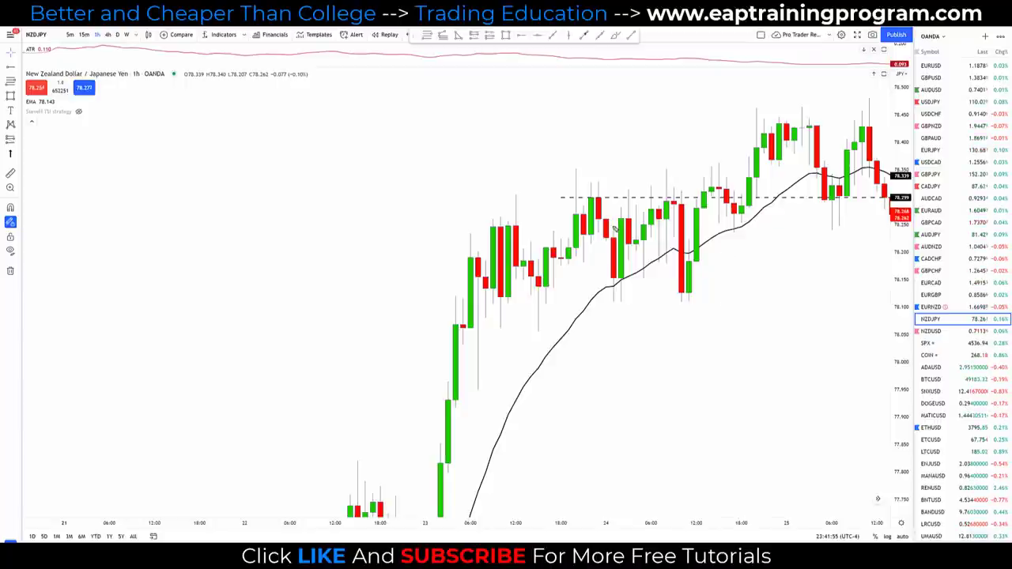
pyautogui.click(693, 256)
pyautogui.moveTo(688, 240); pyautogui.dragTo(688, 261)
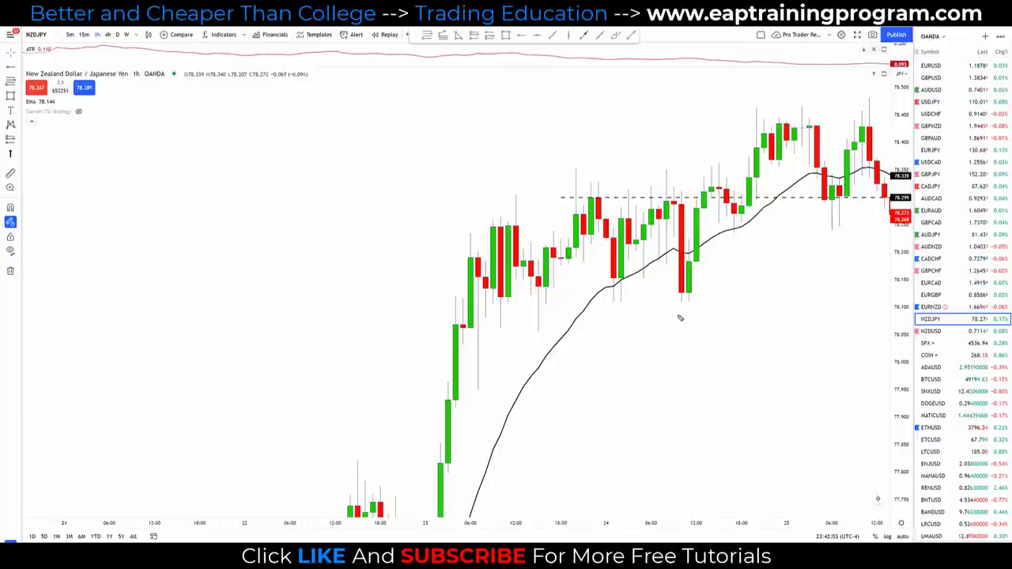
# Step: Replace the horizontal ray with a slightly descending trend line along the June 23–24 flag's swing highs
pyautogui.click(696, 197)
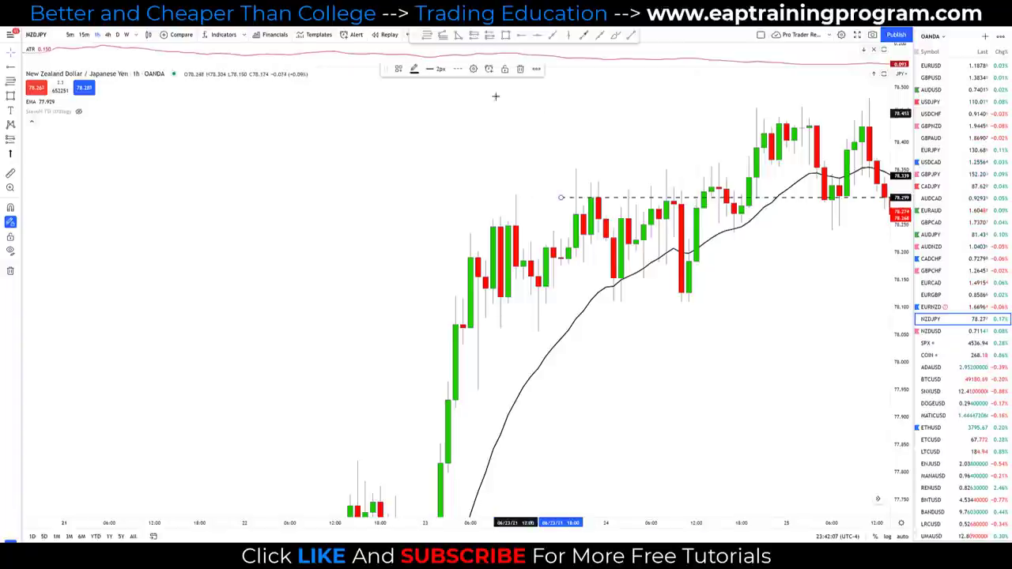
pyautogui.click(521, 70)
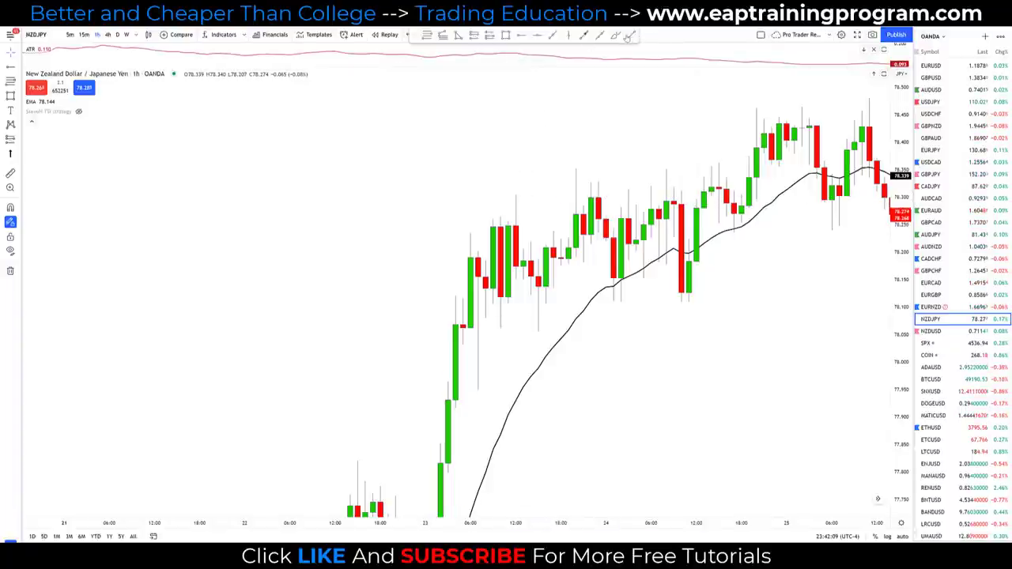
pyautogui.click(561, 197)
pyautogui.click(741, 203)
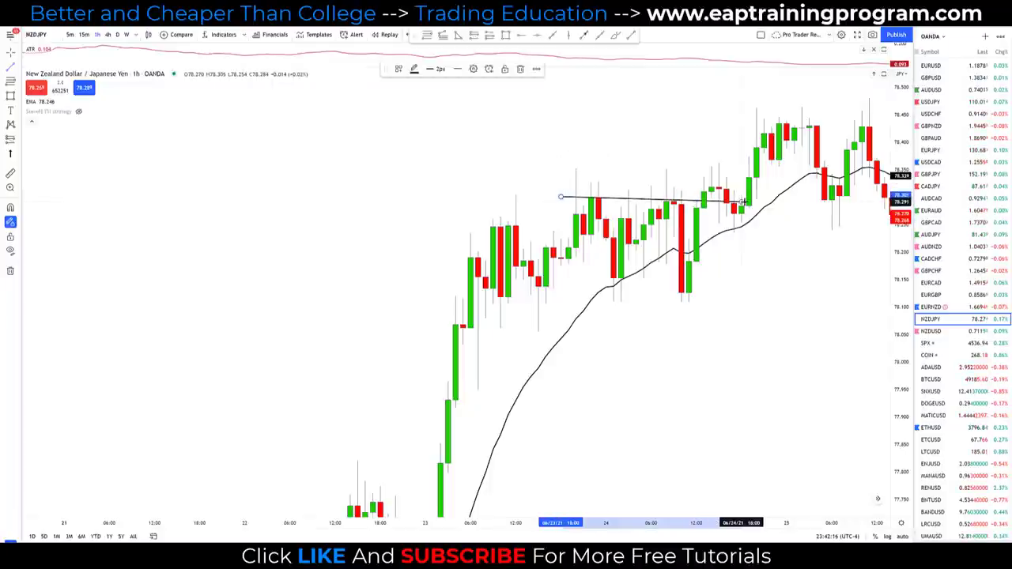
pyautogui.moveTo(560, 196); pyautogui.dragTo(554, 193)
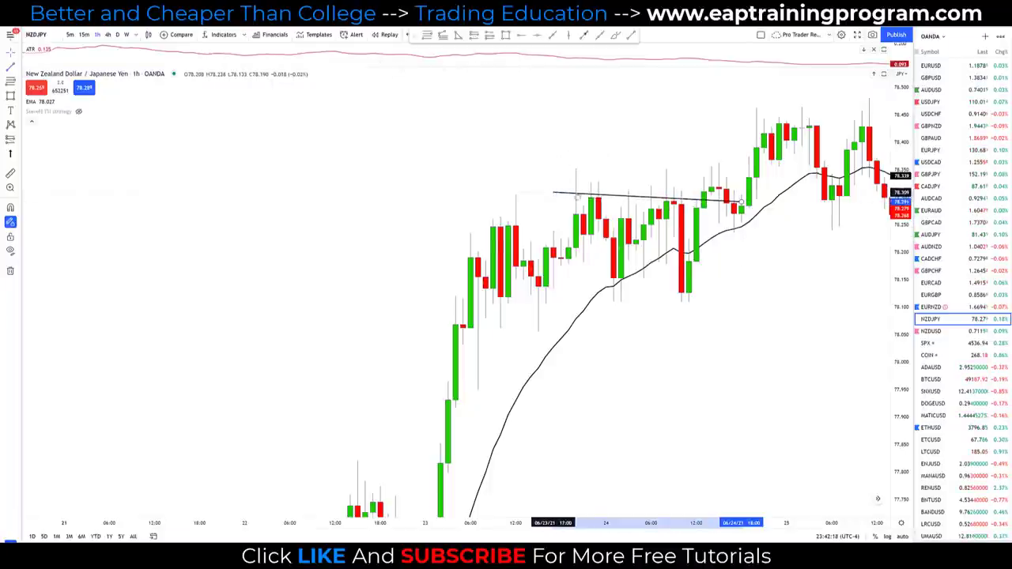
pyautogui.moveTo(647, 202); pyautogui.dragTo(639, 205)
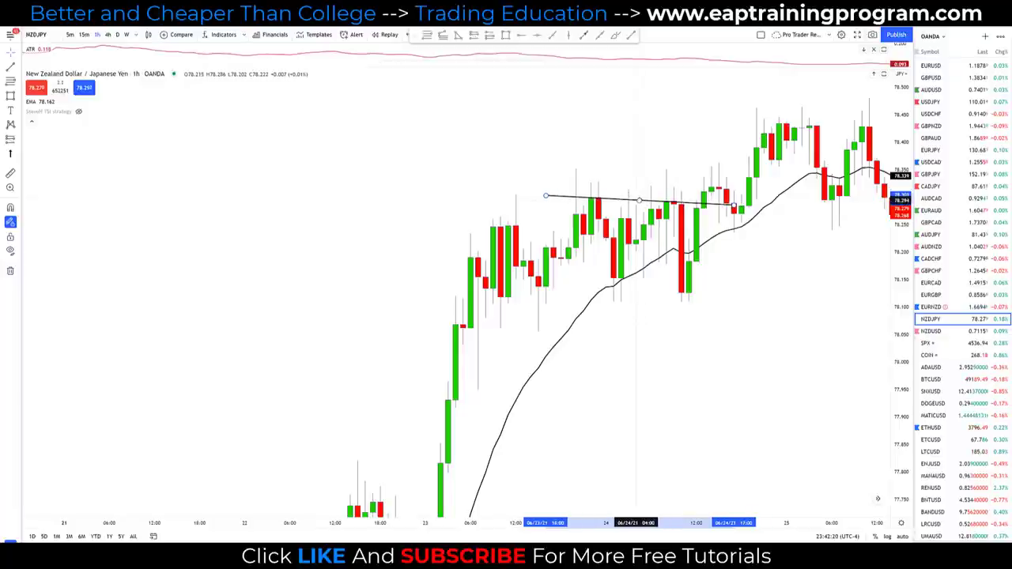
pyautogui.moveTo(734, 206)
pyautogui.mouseDown()
pyautogui.moveTo(660, 204)
pyautogui.moveTo(691, 194)
pyautogui.mouseUp()
pyautogui.click(714, 232)
pyautogui.hotkey('ctrl', 'z')
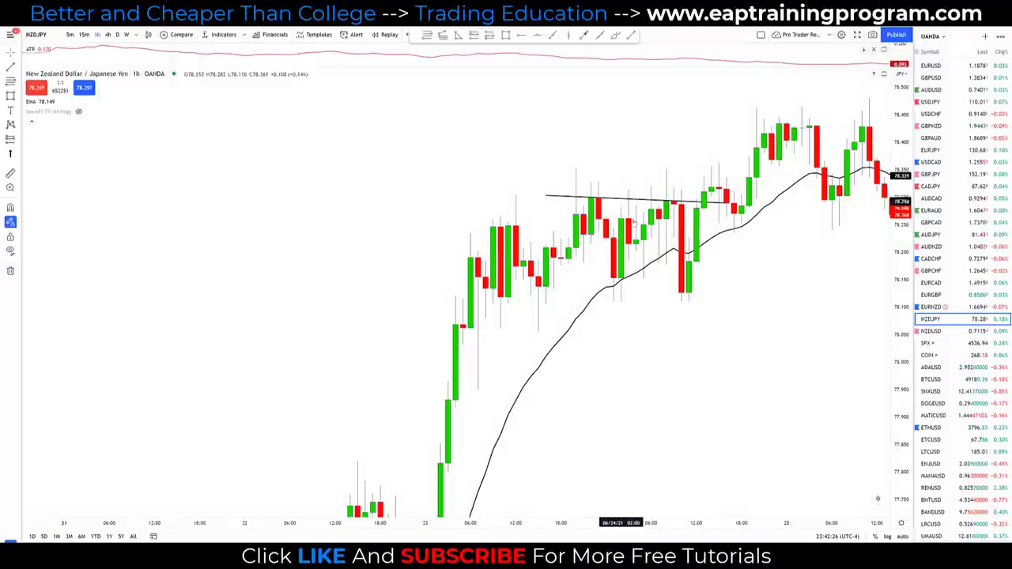
# Step: Draw the flag's lower boundary trend line from the June 23 low at about 78.10 along the swing lows, past the June 24 low
pyautogui.click(631, 36)
pyautogui.click(494, 304)
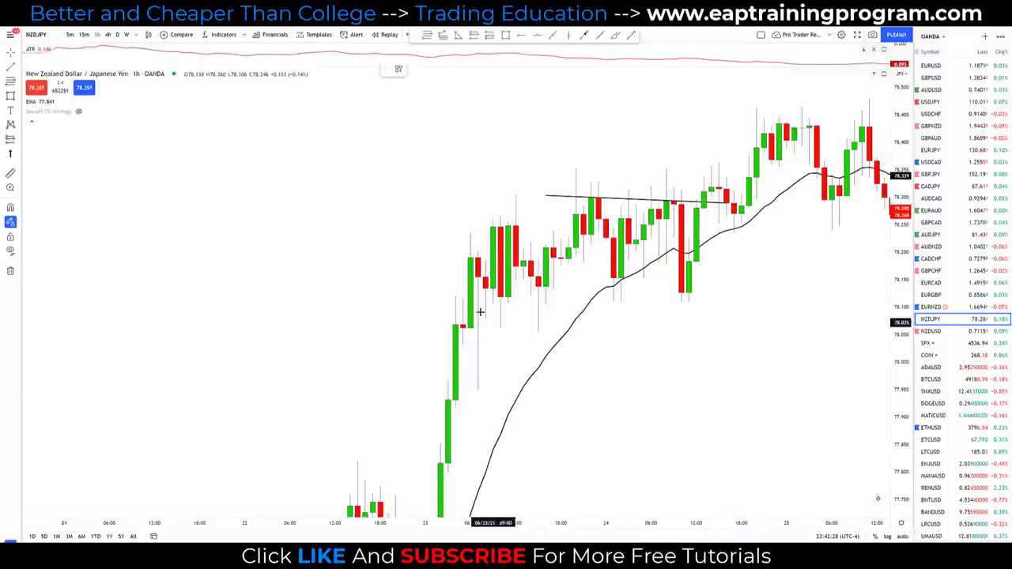
pyautogui.click(757, 293)
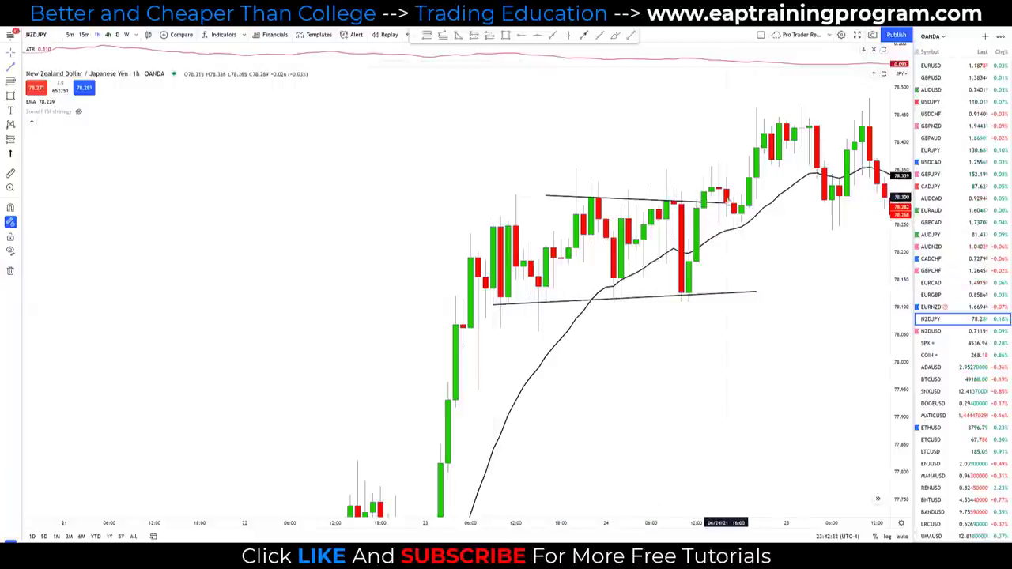
# Step: Circle the upper-boundary breakout in ink, clear it, and mark the breakout candle with a green vertical line at June 24, 13:00
pyautogui.moveTo(717, 192)
pyautogui.mouseDown()
pyautogui.moveTo(712, 212)
pyautogui.moveTo(695, 194)
pyautogui.mouseUp()
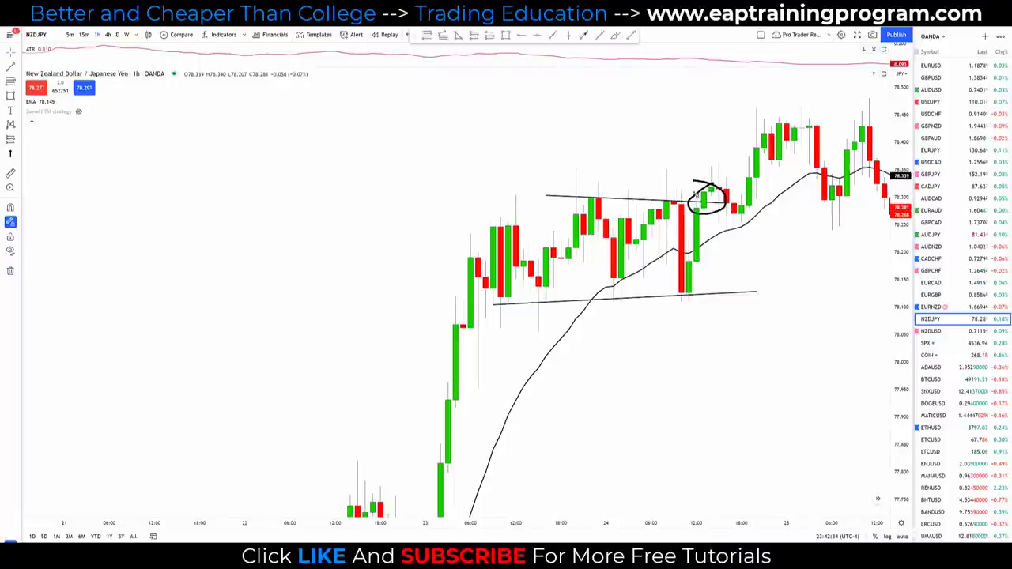
pyautogui.press('Escape')
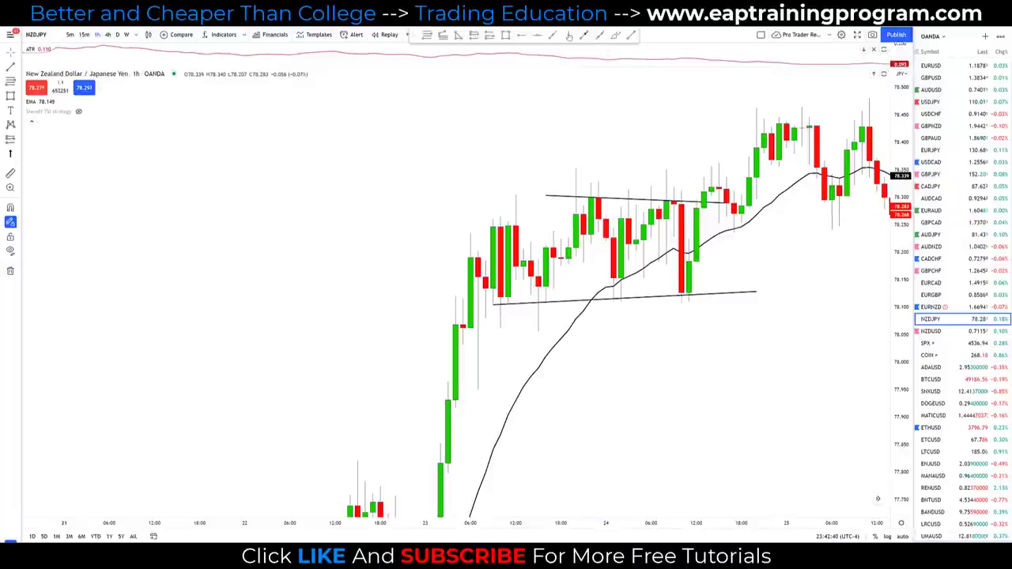
pyautogui.click(704, 138)
pyautogui.click(656, 165)
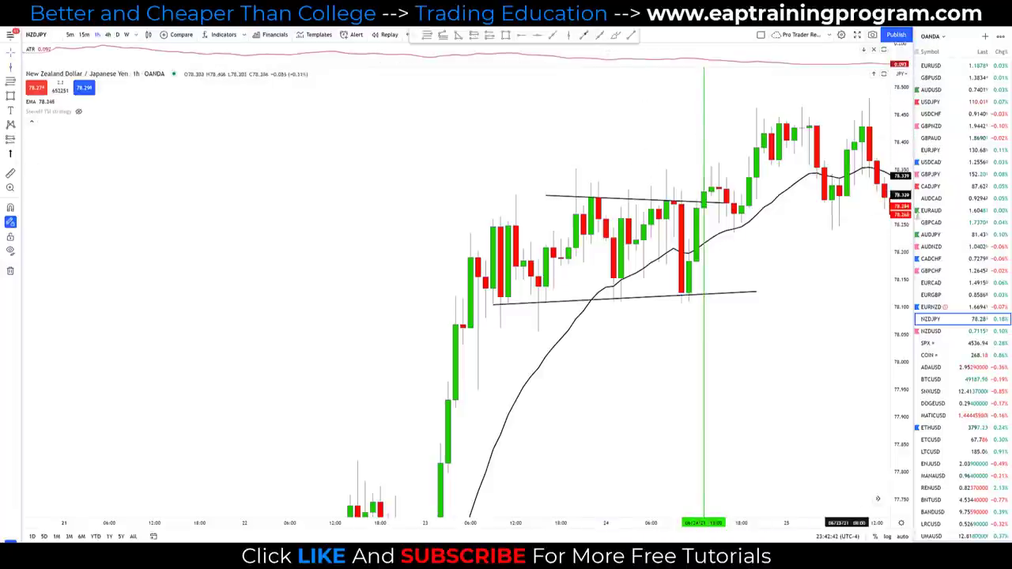
pyautogui.moveTo(898, 215); pyautogui.dragTo(897, 325)
pyautogui.moveTo(803, 333); pyautogui.dragTo(776, 343)
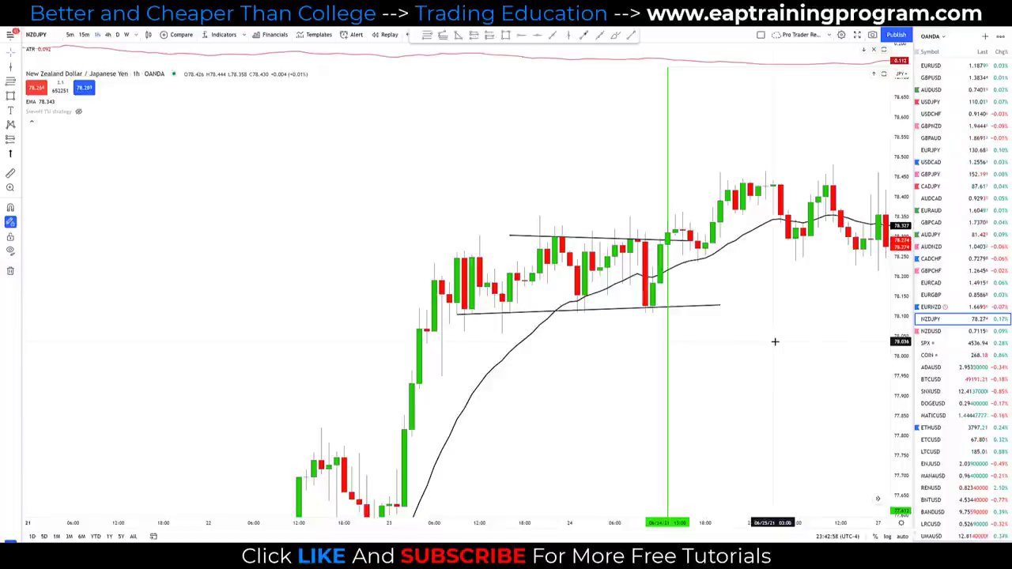
pyautogui.moveTo(775, 341); pyautogui.dragTo(518, 348)
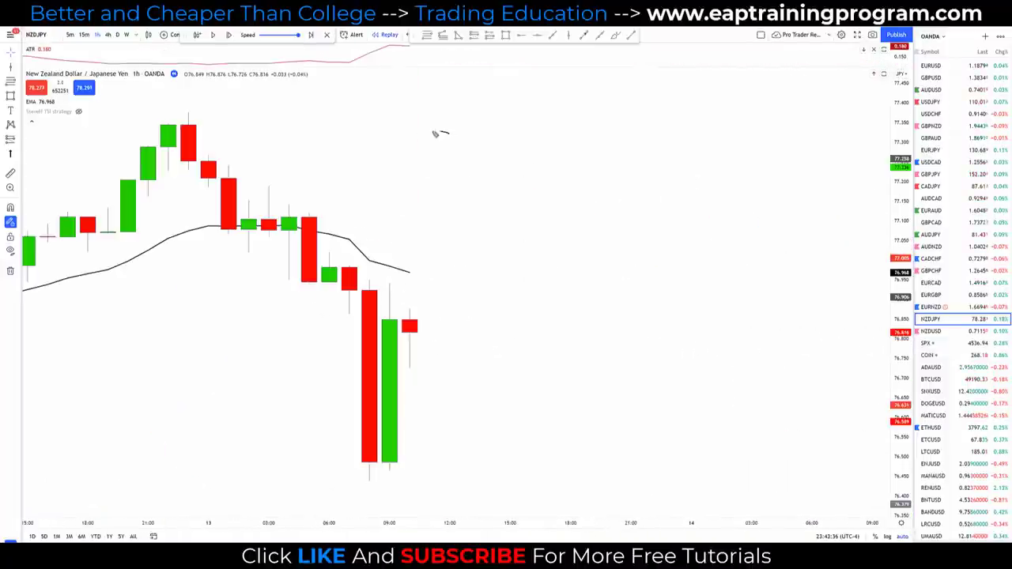
# Step: Ink the sell-off from the swing high to the July 13 low and an arrow at the newest candles, and clear the ink
pyautogui.moveTo(434, 134); pyautogui.dragTo(454, 161)
pyautogui.moveTo(408, 277); pyautogui.dragTo(401, 302)
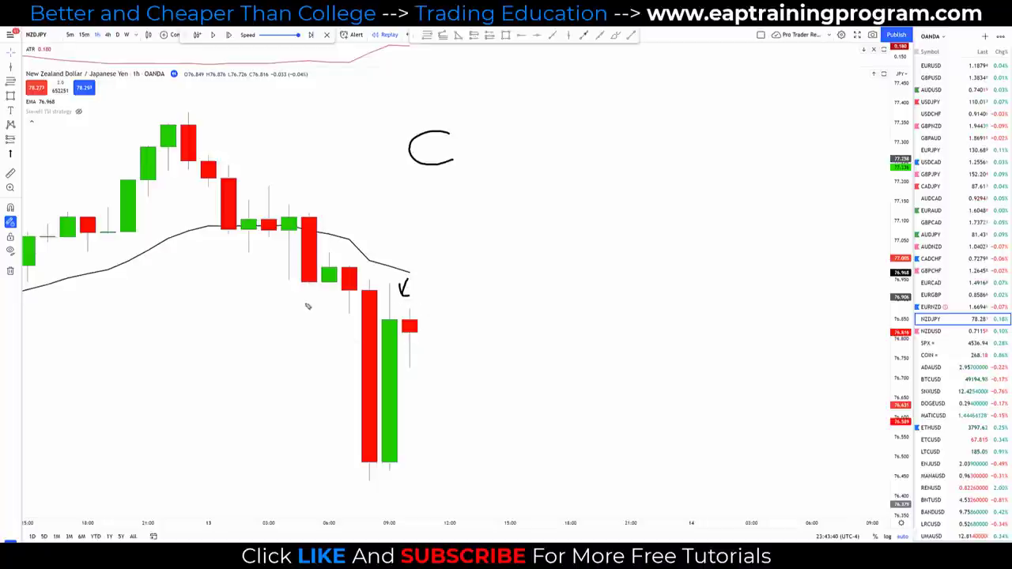
pyautogui.moveTo(190, 117); pyautogui.dragTo(378, 458)
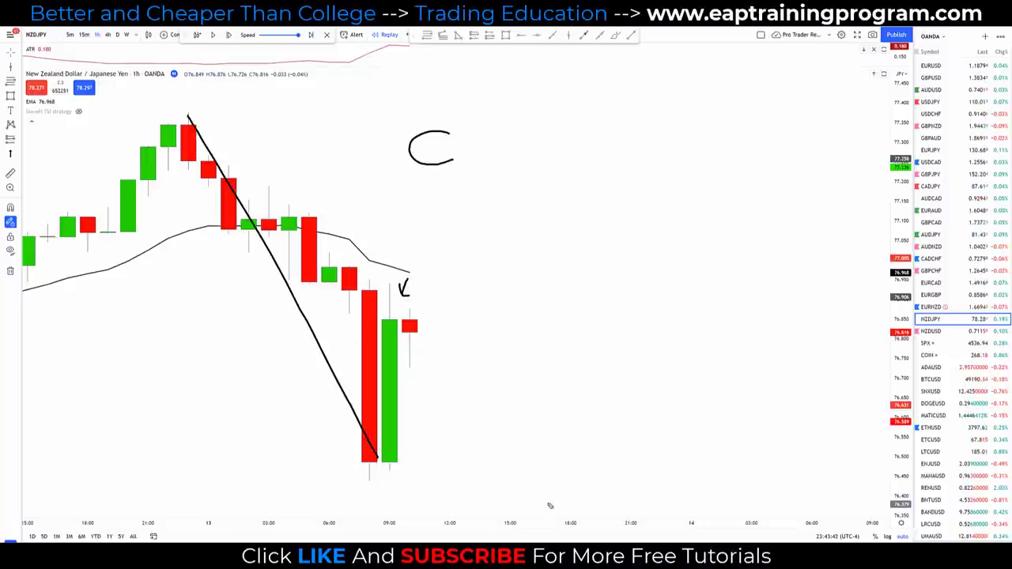
pyautogui.press('Escape')
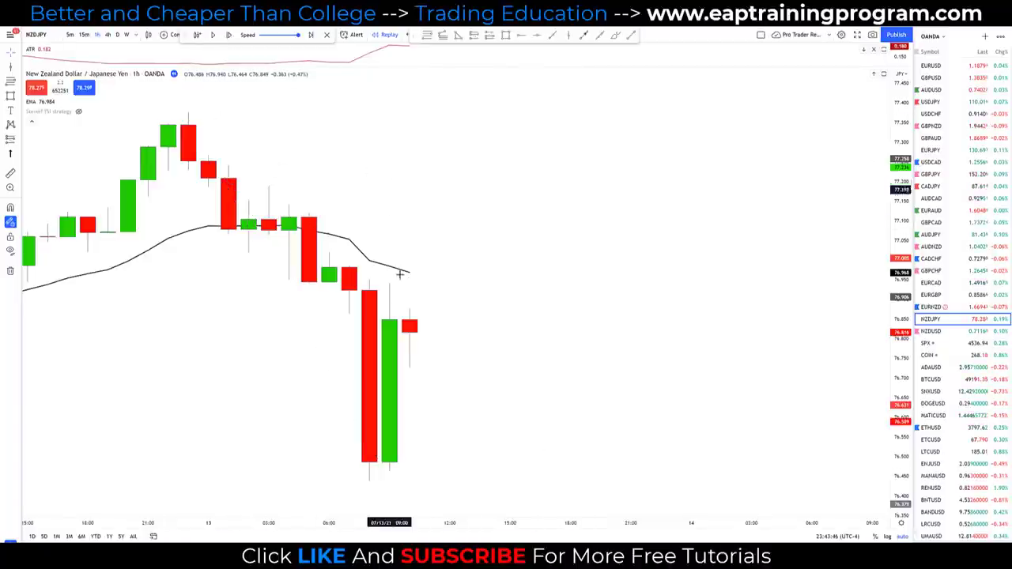
# Step: Ink a projected rally up to an extended EMA line with a sample candle above it, and clear the ink
pyautogui.moveTo(413, 321)
pyautogui.mouseDown()
pyautogui.moveTo(446, 277)
pyautogui.moveTo(524, 300)
pyautogui.mouseUp()
pyautogui.press('Escape')
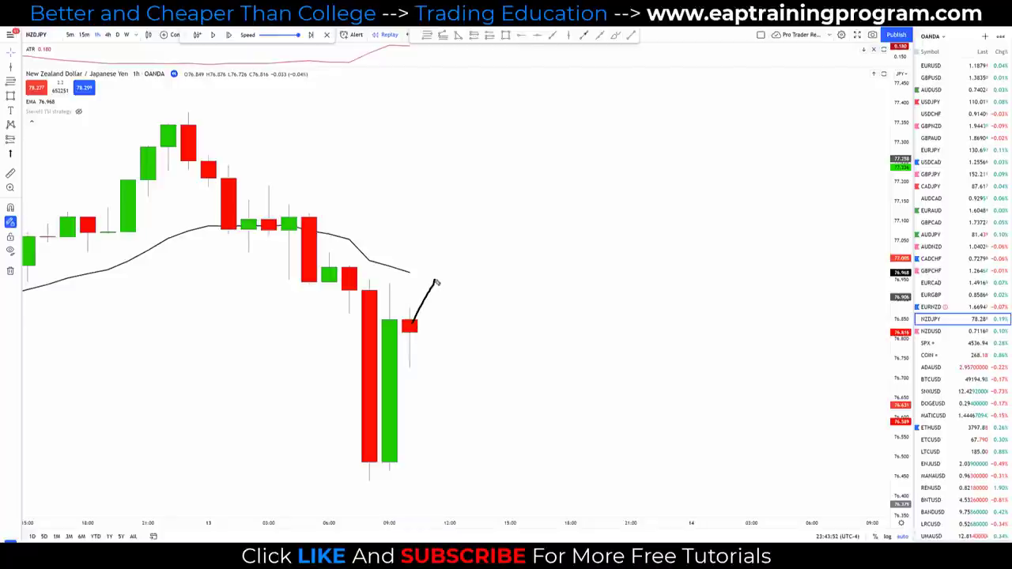
pyautogui.moveTo(403, 269); pyautogui.dragTo(482, 291)
pyautogui.moveTo(450, 256)
pyautogui.mouseDown()
pyautogui.moveTo(465, 232)
pyautogui.moveTo(449, 231)
pyautogui.mouseUp()
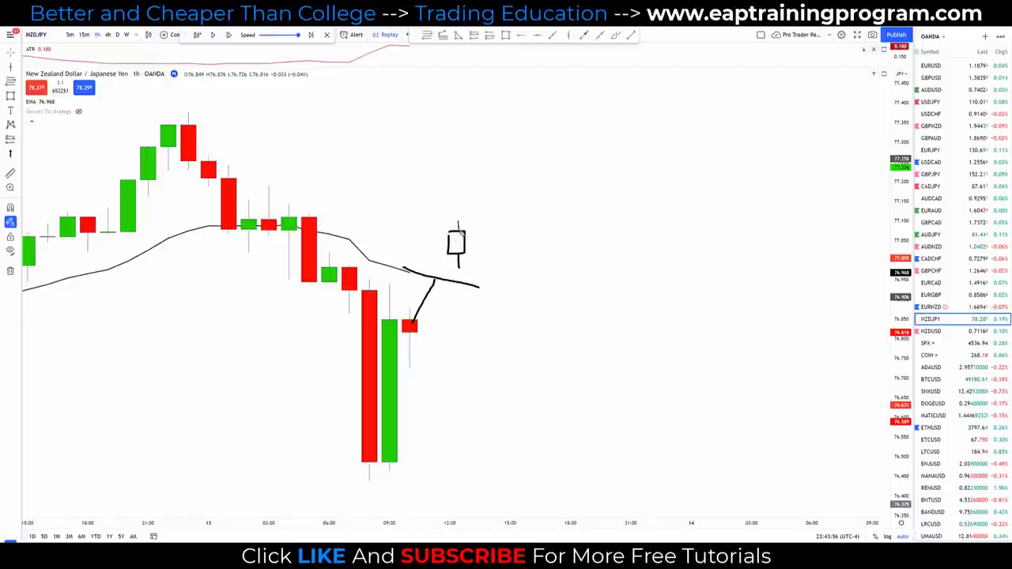
pyautogui.press('Escape')
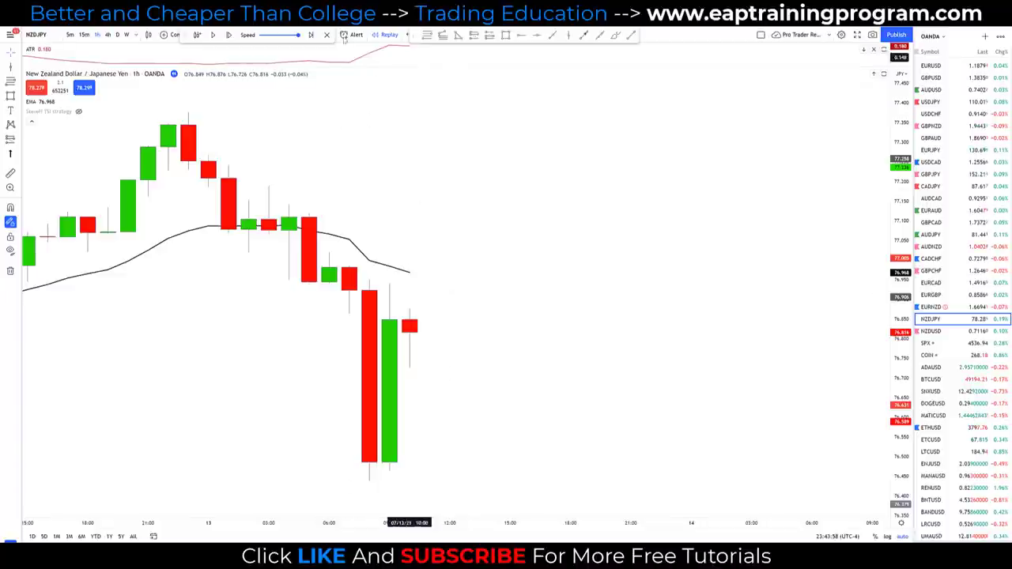
# Step: Advance the bar replay four candles to July 13, 14:00
pyautogui.click(229, 35)
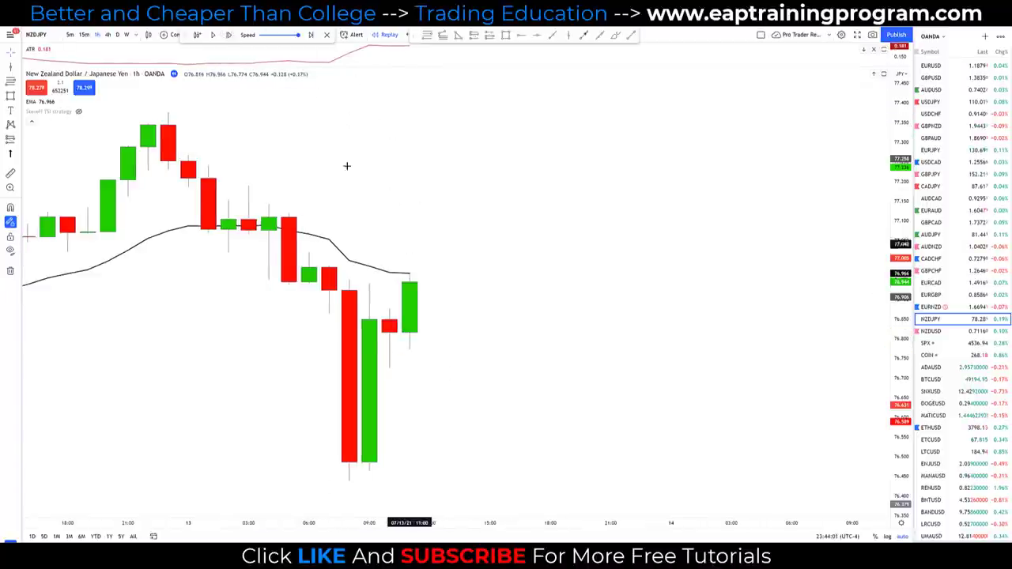
pyautogui.click(229, 34)
pyautogui.click(229, 35)
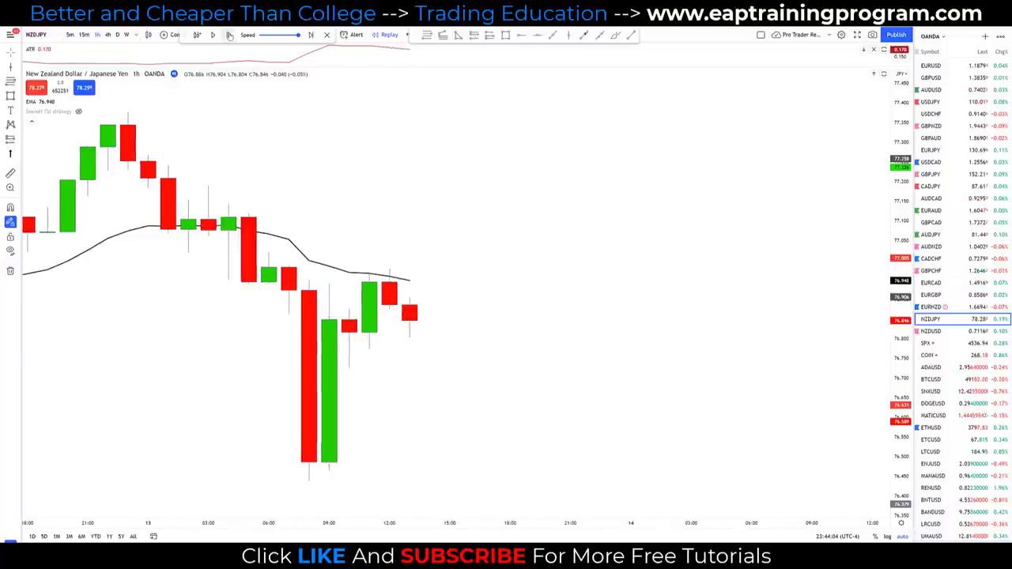
pyautogui.click(229, 35)
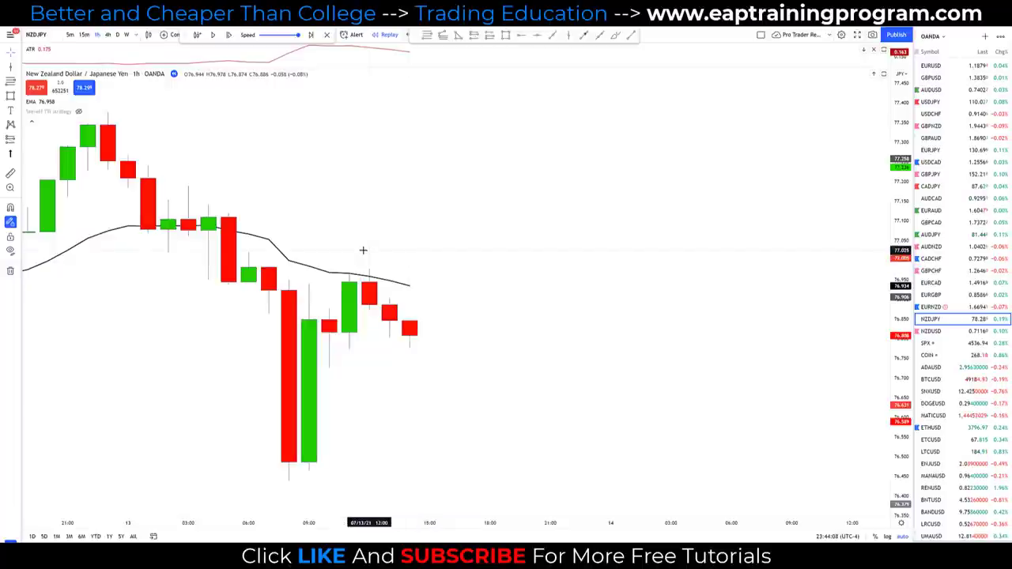
# Step: Circle the EMA touch, swing low and latest candle in ink, draw a level and arrow at the swing low, and clear the ink
pyautogui.moveTo(376, 257); pyautogui.dragTo(371, 255)
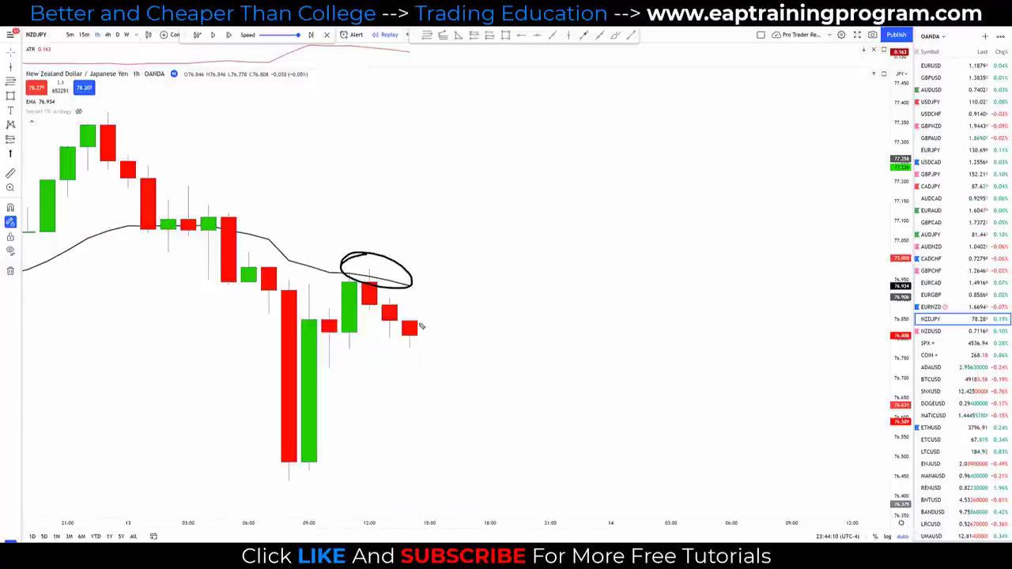
pyautogui.moveTo(266, 437)
pyautogui.mouseDown()
pyautogui.moveTo(262, 459)
pyautogui.moveTo(286, 440)
pyautogui.mouseUp()
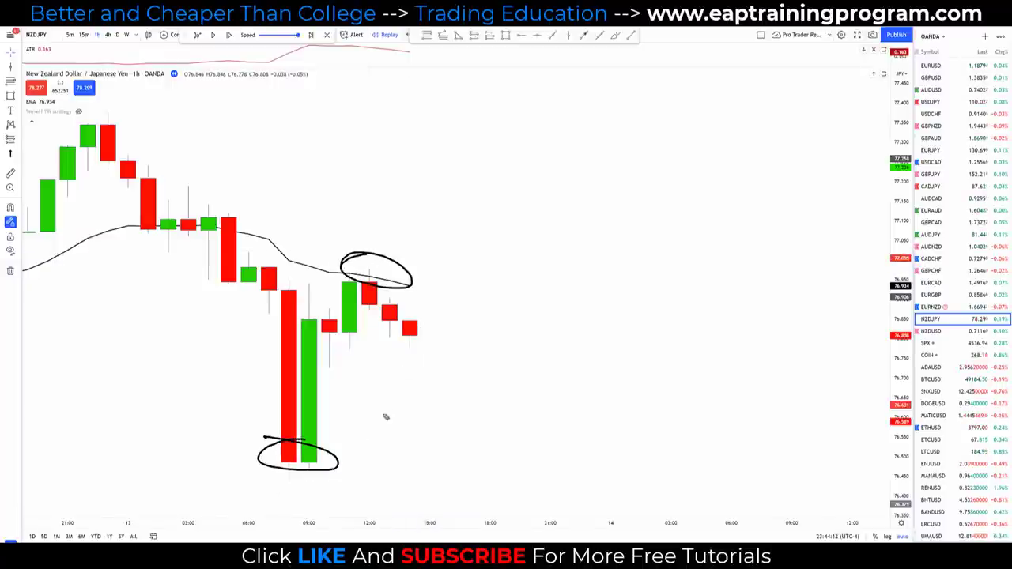
pyautogui.moveTo(428, 310)
pyautogui.mouseDown()
pyautogui.moveTo(445, 341)
pyautogui.moveTo(408, 316)
pyautogui.mouseUp()
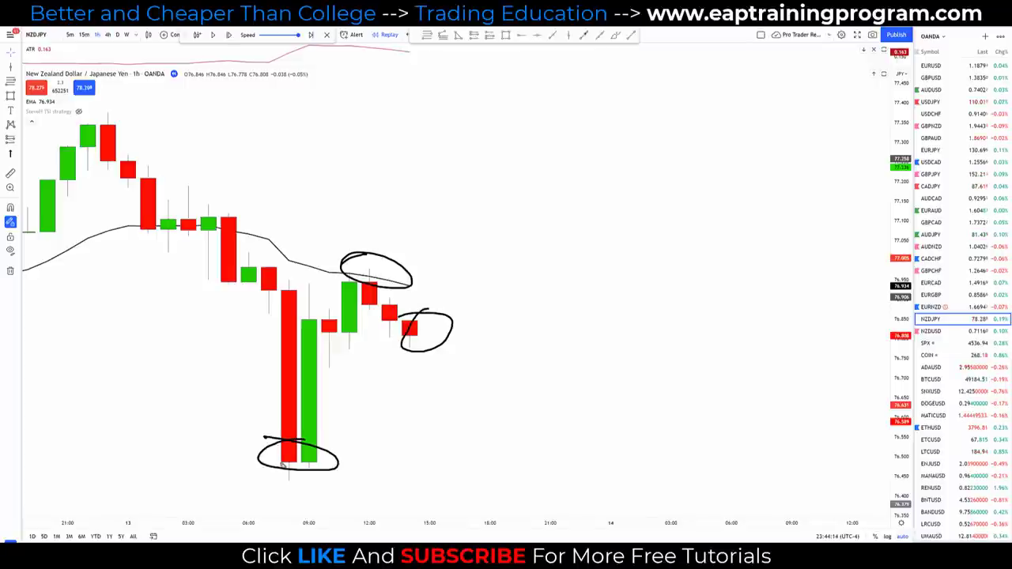
pyautogui.moveTo(281, 465); pyautogui.dragTo(522, 458)
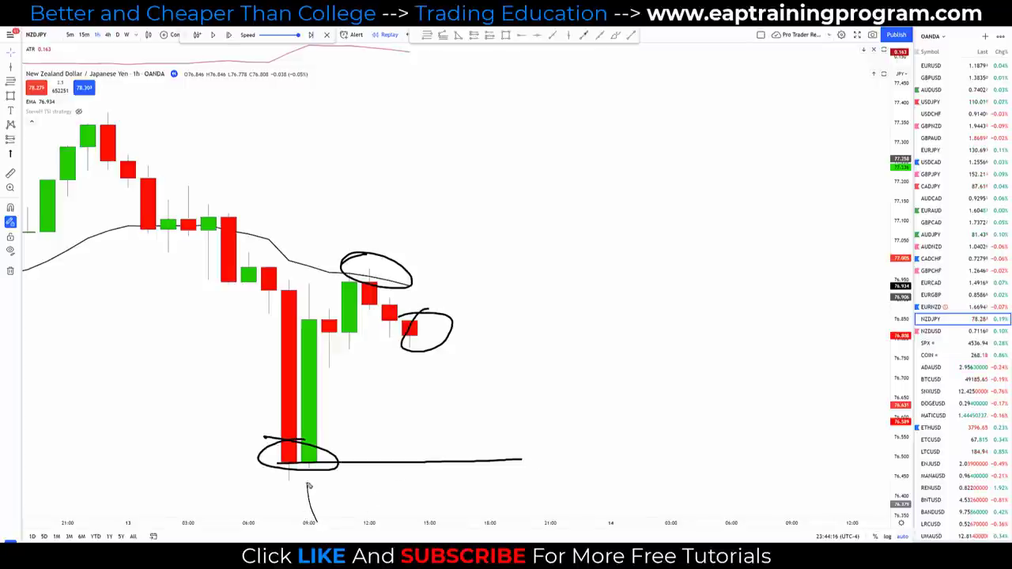
pyautogui.moveTo(309, 486); pyautogui.dragTo(340, 498)
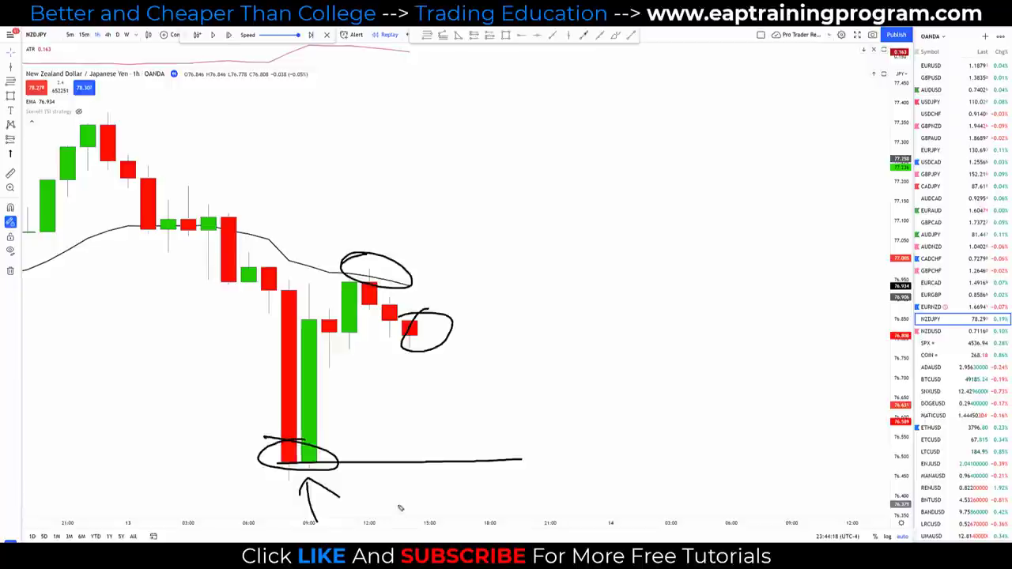
pyautogui.press('Escape')
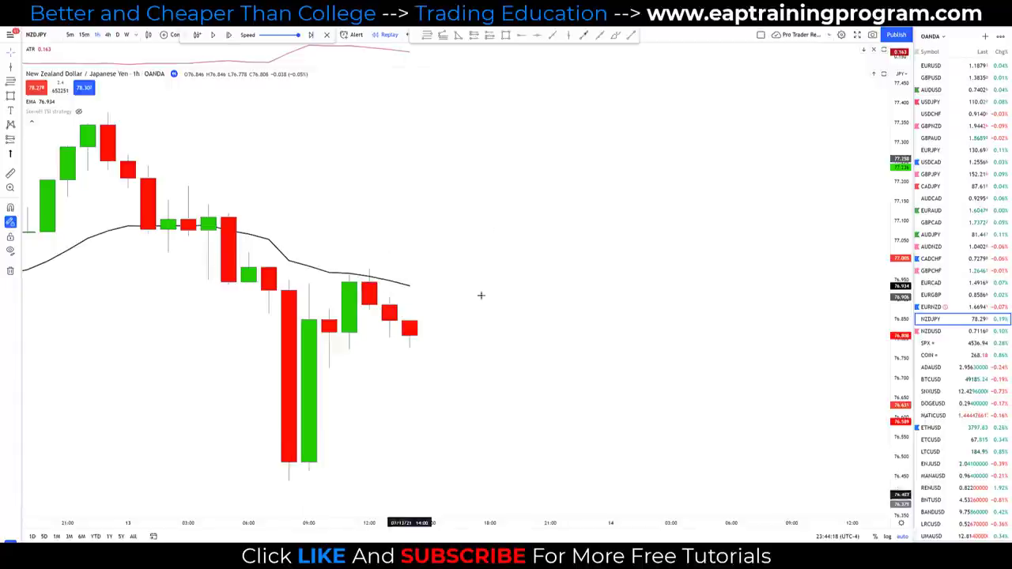
# Step: Advance the replay two candles, underline the lows of the last three candles in ink, and add an arrow to the middle low
pyautogui.click(226, 36)
pyautogui.click(226, 35)
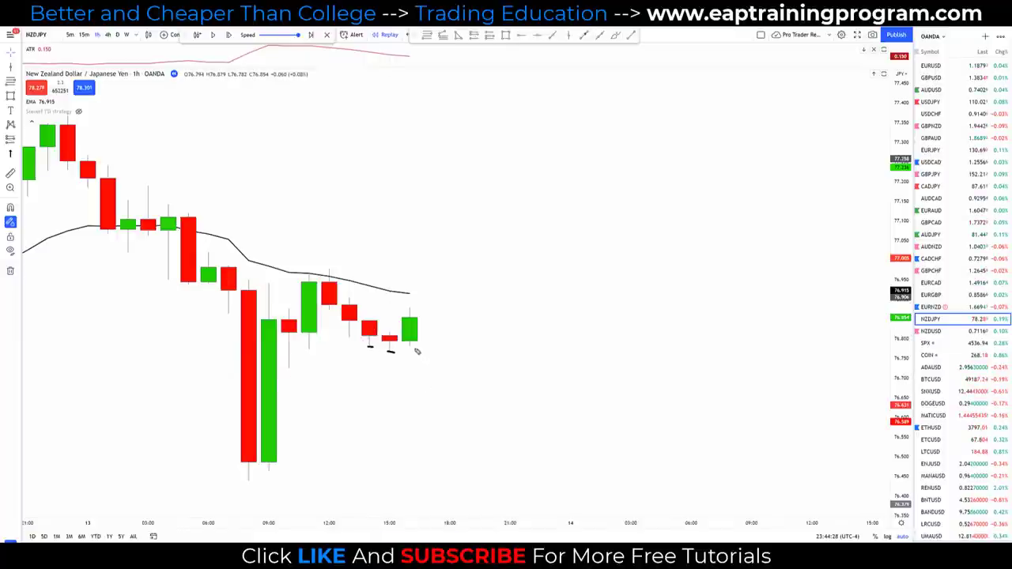
pyautogui.moveTo(410, 345); pyautogui.dragTo(419, 344)
pyautogui.moveTo(387, 422)
pyautogui.mouseDown()
pyautogui.moveTo(390, 361)
pyautogui.moveTo(400, 370)
pyautogui.mouseUp()
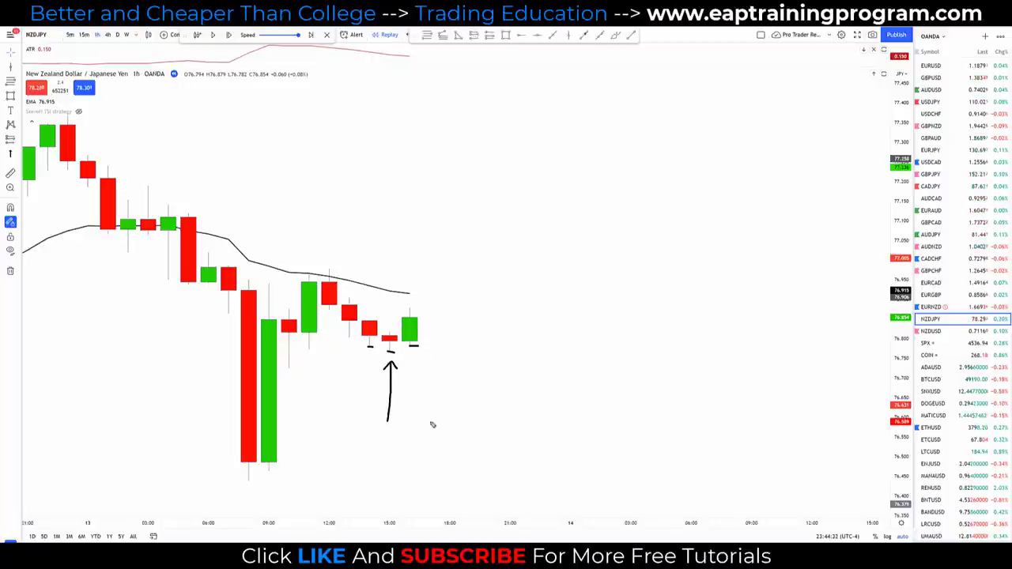
# Step: Clear the ink and draw a rising trend line from the July 13 swing low under the latest candle's low
pyautogui.press('Delete')
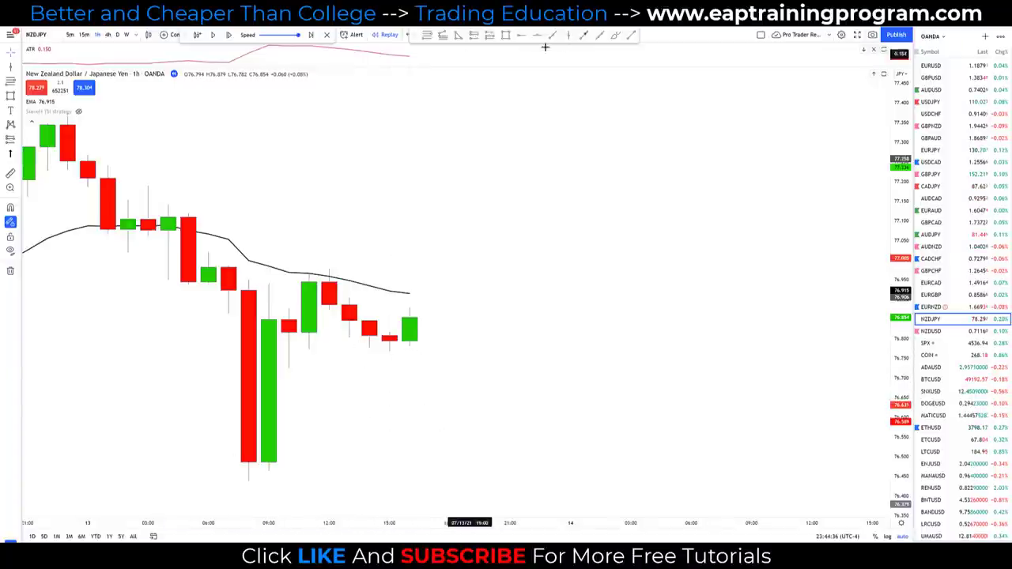
pyautogui.click(275, 462)
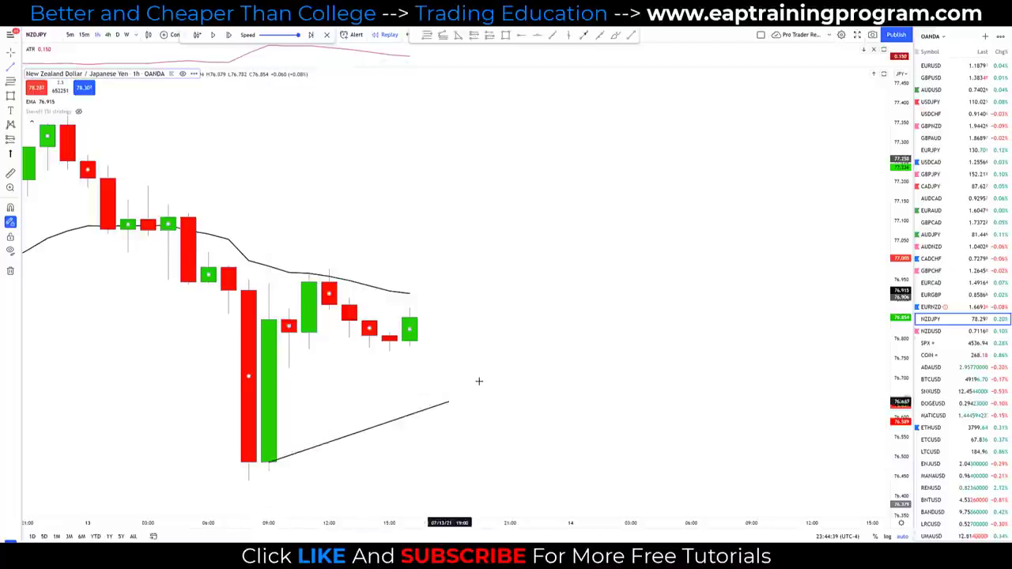
pyautogui.click(471, 304)
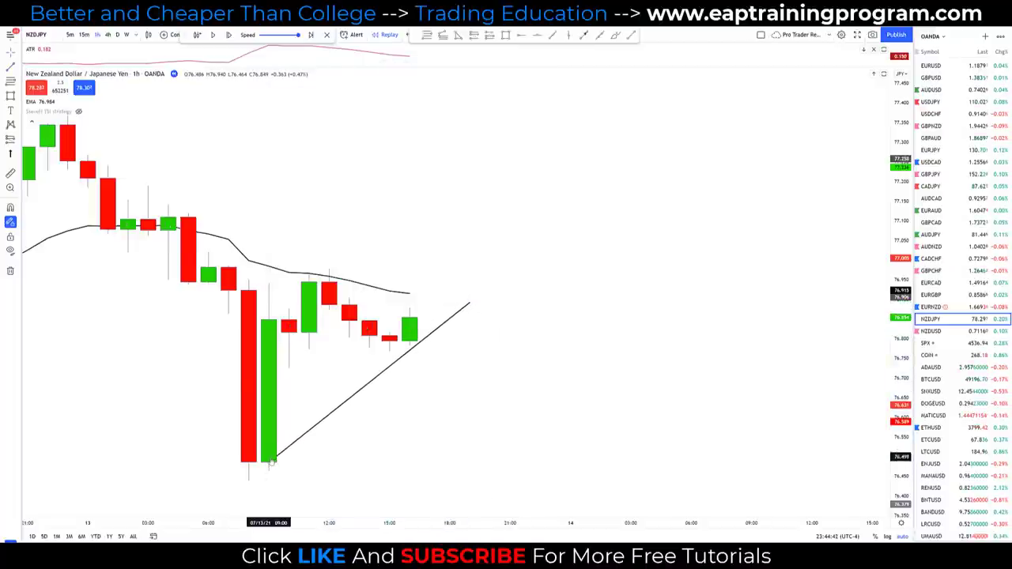
pyautogui.moveTo(268, 467); pyautogui.dragTo(249, 486)
pyautogui.moveTo(470, 303); pyautogui.dragTo(470, 297)
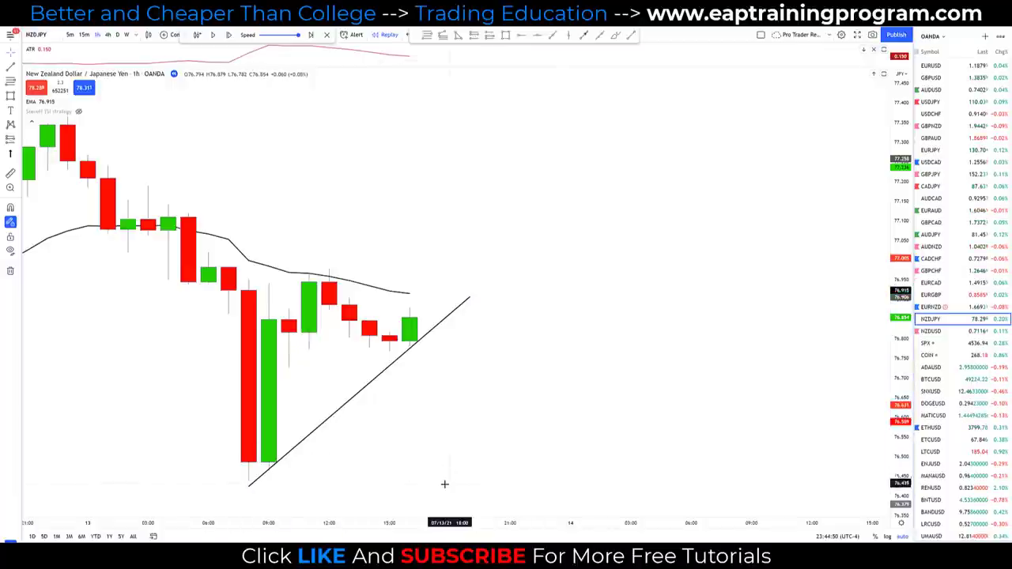
# Step: Circle the two points where candles meet the rising trend line in ink, and clear the ink
pyautogui.moveTo(287, 451)
pyautogui.mouseDown()
pyautogui.moveTo(267, 471)
pyautogui.moveTo(289, 454)
pyautogui.mouseUp()
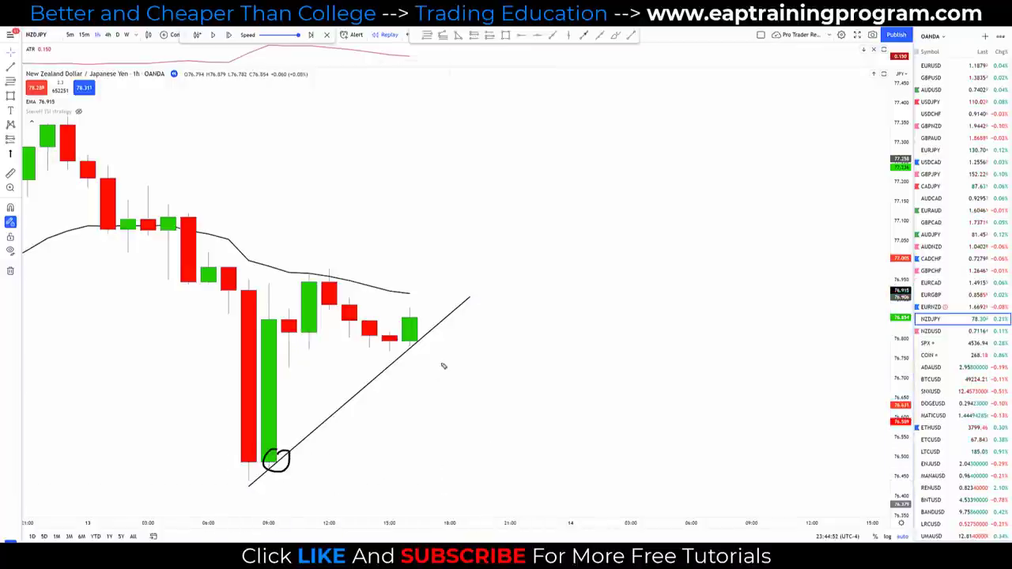
pyautogui.moveTo(431, 337)
pyautogui.mouseDown()
pyautogui.moveTo(425, 350)
pyautogui.moveTo(427, 335)
pyautogui.mouseUp()
pyautogui.press('Escape')
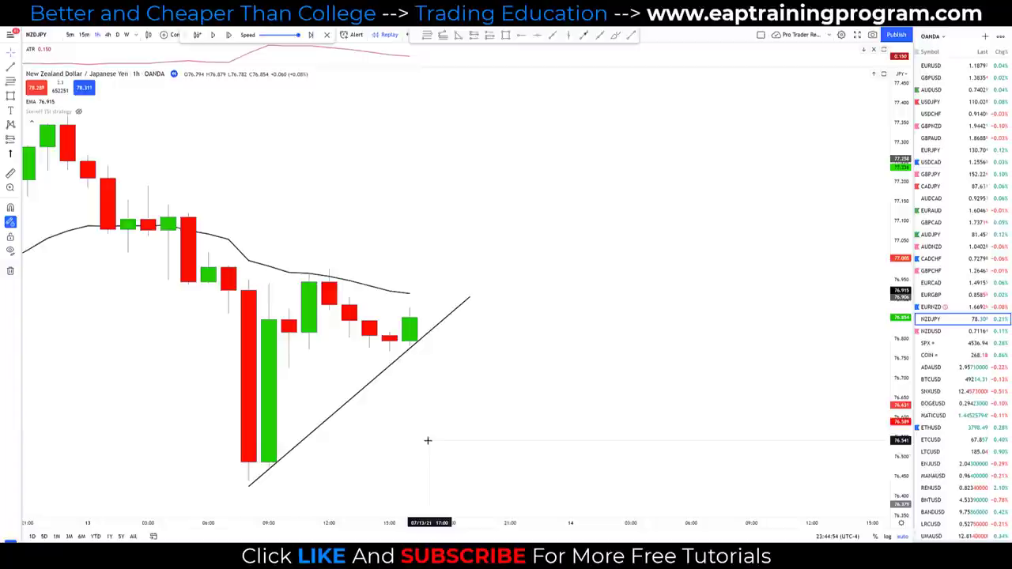
# Step: Try a falling trend line from the EMA touch across the recent highs, and delete it
pyautogui.click(631, 35)
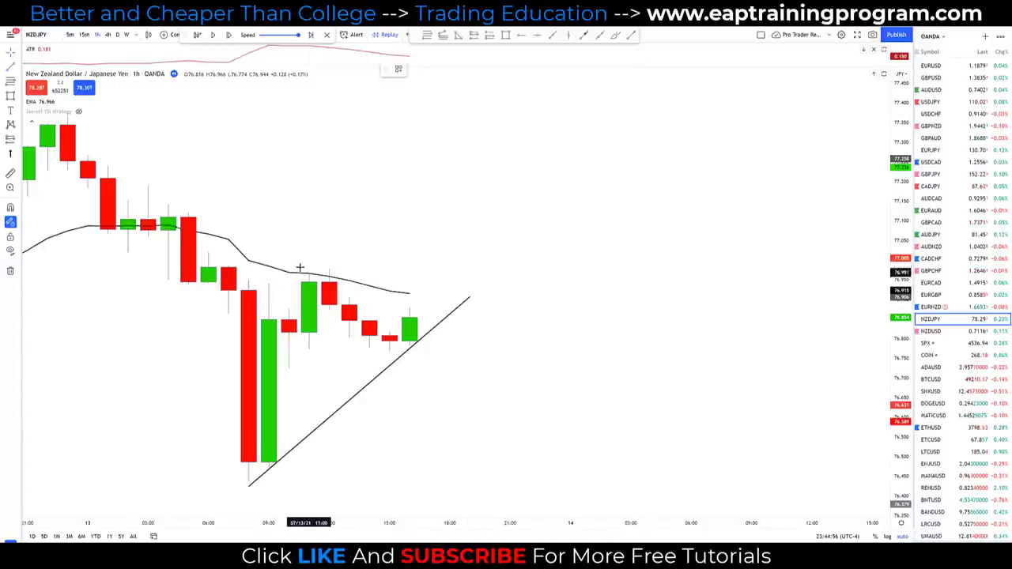
pyautogui.moveTo(309, 269); pyautogui.dragTo(470, 335)
pyautogui.scroll(-5, 601, 380)
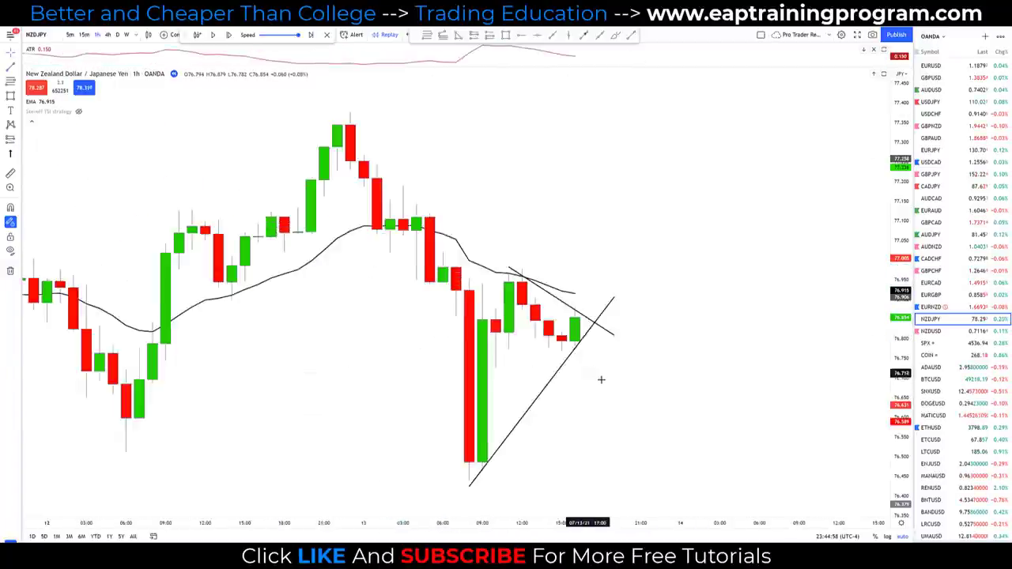
pyautogui.scroll(5, 603, 383)
pyautogui.click(461, 329)
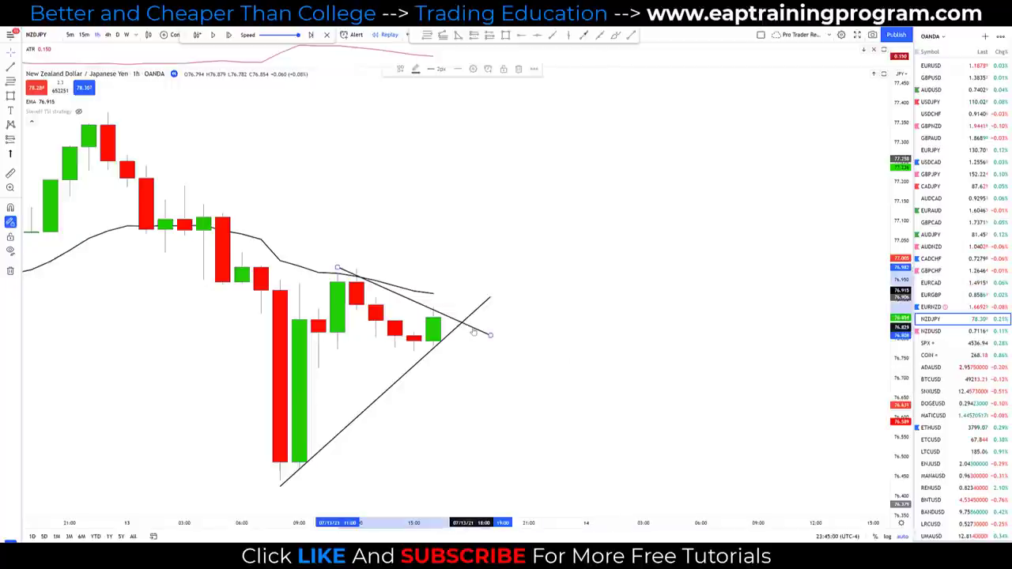
pyautogui.press('Delete')
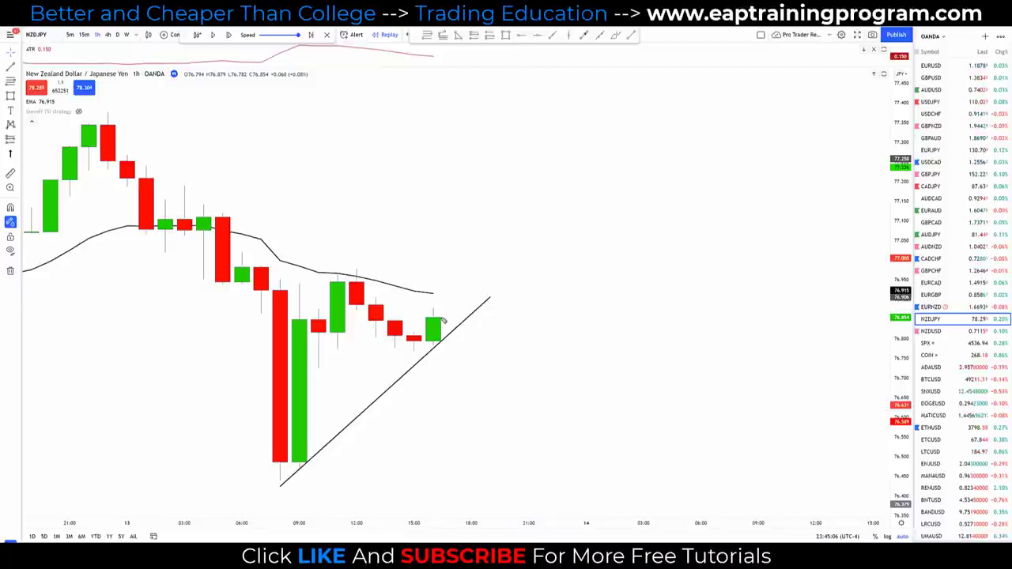
# Step: Ink an arrow at the latest candle's low, a projected rally, and a sample candle above an extended EMA line
pyautogui.moveTo(444, 321); pyautogui.dragTo(478, 352)
pyautogui.hotkey('ctrl', 'z')
pyautogui.moveTo(475, 392)
pyautogui.mouseDown()
pyautogui.moveTo(438, 356)
pyautogui.moveTo(453, 359)
pyautogui.mouseUp()
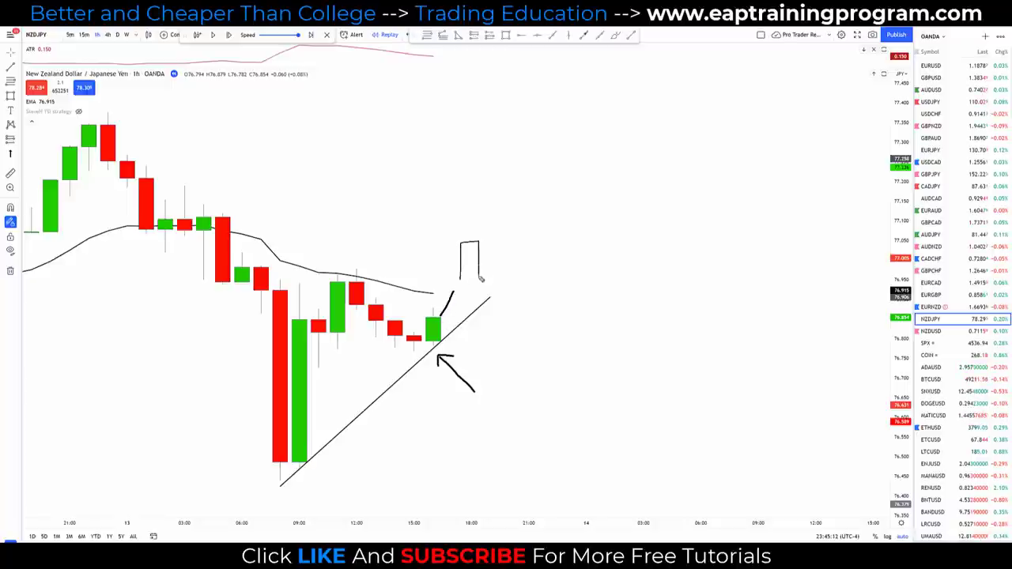
pyautogui.moveTo(464, 281); pyautogui.dragTo(462, 280)
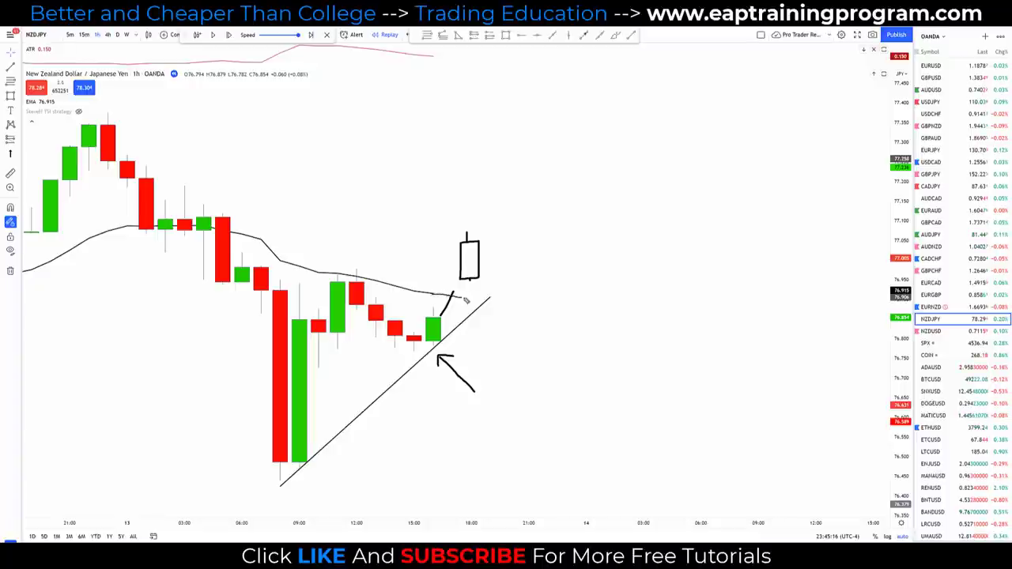
pyautogui.moveTo(467, 301)
pyautogui.mouseDown()
pyautogui.moveTo(488, 302)
pyautogui.moveTo(470, 287)
pyautogui.mouseUp()
# Step: Point two ink arrows at the sample candle, mark the gap between its low and the EMA, and clear the ink
pyautogui.moveTo(549, 267)
pyautogui.mouseDown()
pyautogui.moveTo(496, 271)
pyautogui.moveTo(523, 282)
pyautogui.mouseUp()
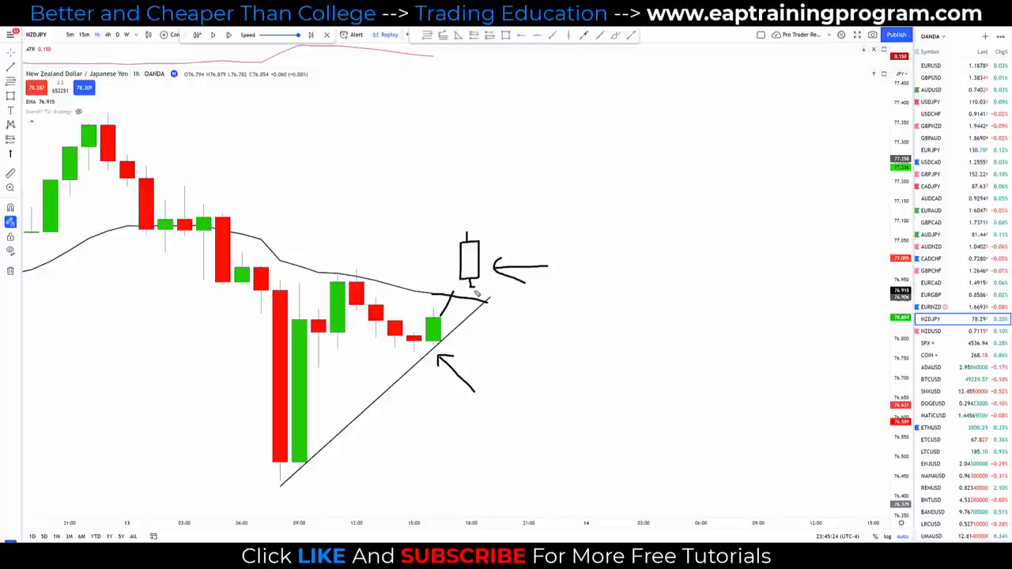
pyautogui.moveTo(470, 294); pyautogui.dragTo(481, 294)
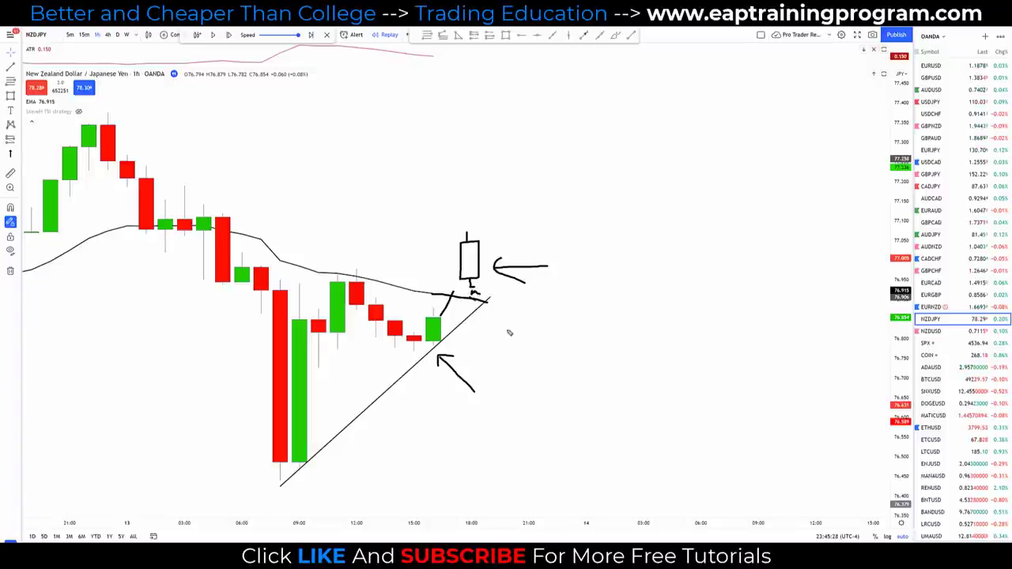
pyautogui.moveTo(552, 223); pyautogui.dragTo(500, 235)
pyautogui.moveTo(507, 224)
pyautogui.mouseDown()
pyautogui.moveTo(501, 235)
pyautogui.moveTo(519, 249)
pyautogui.mouseUp()
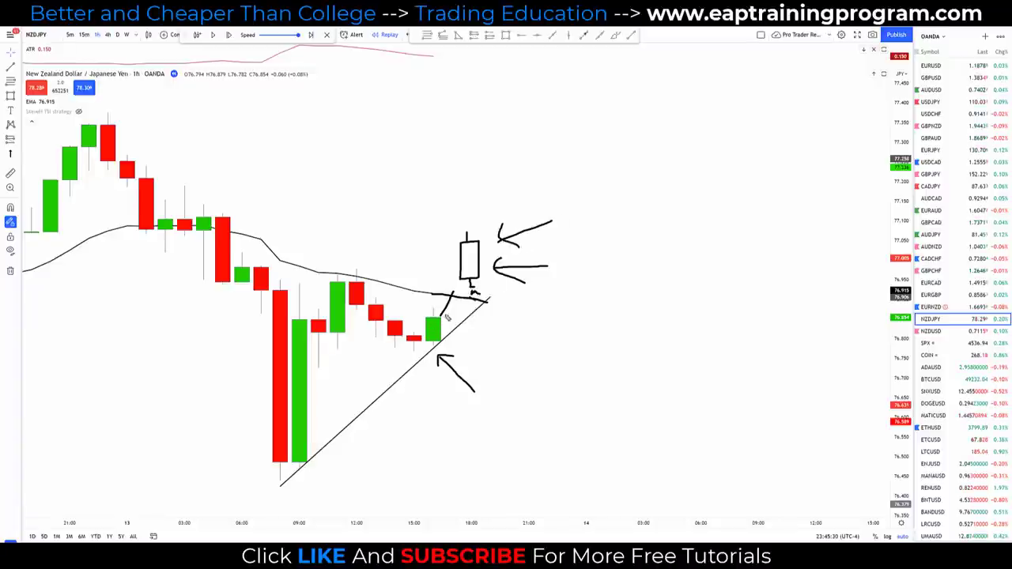
pyautogui.moveTo(452, 291); pyautogui.dragTo(485, 347)
pyautogui.press('Escape')
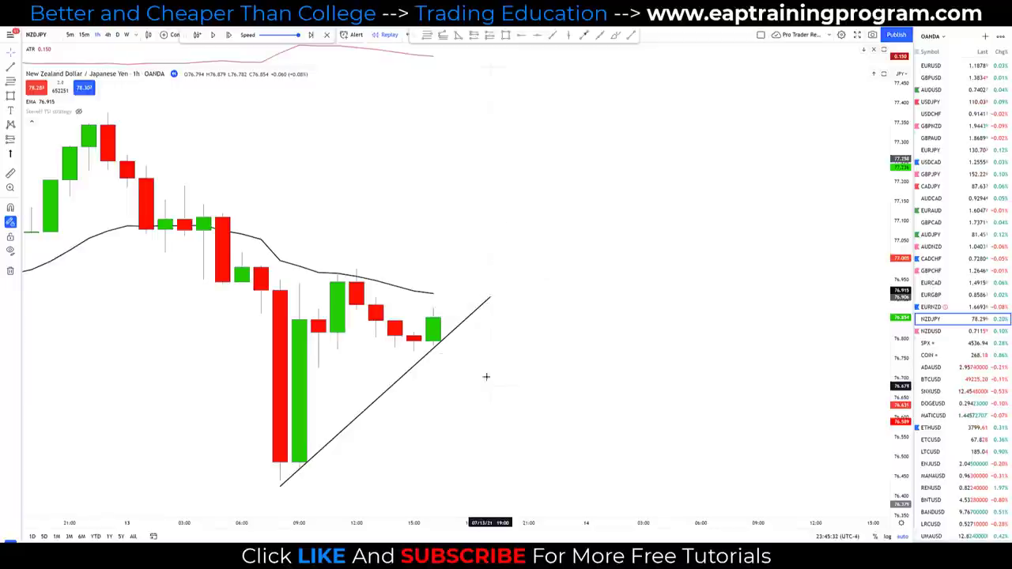
# Step: Advance the bar replay two candles to July 13, 18:00
pyautogui.click(227, 36)
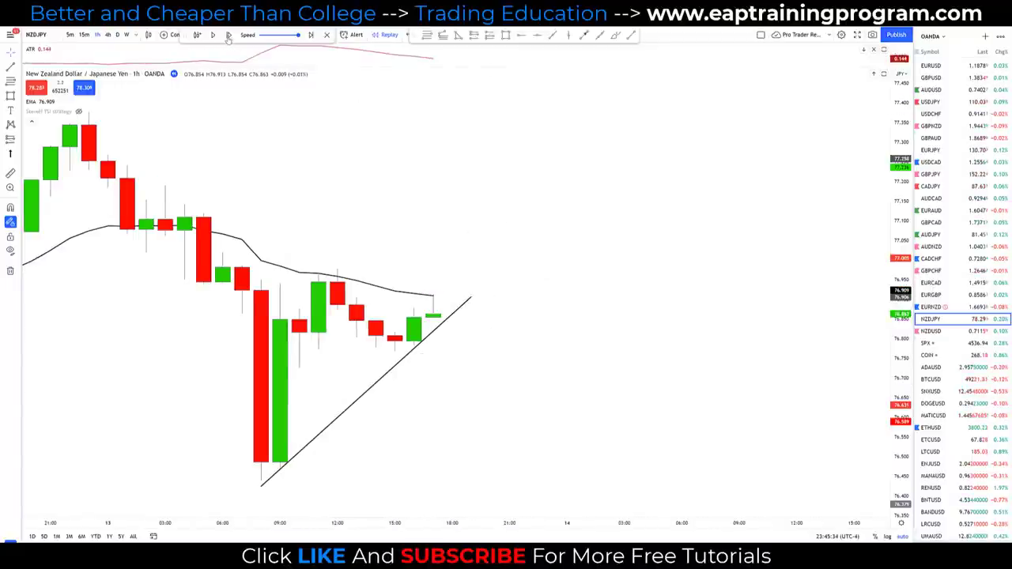
pyautogui.click(228, 35)
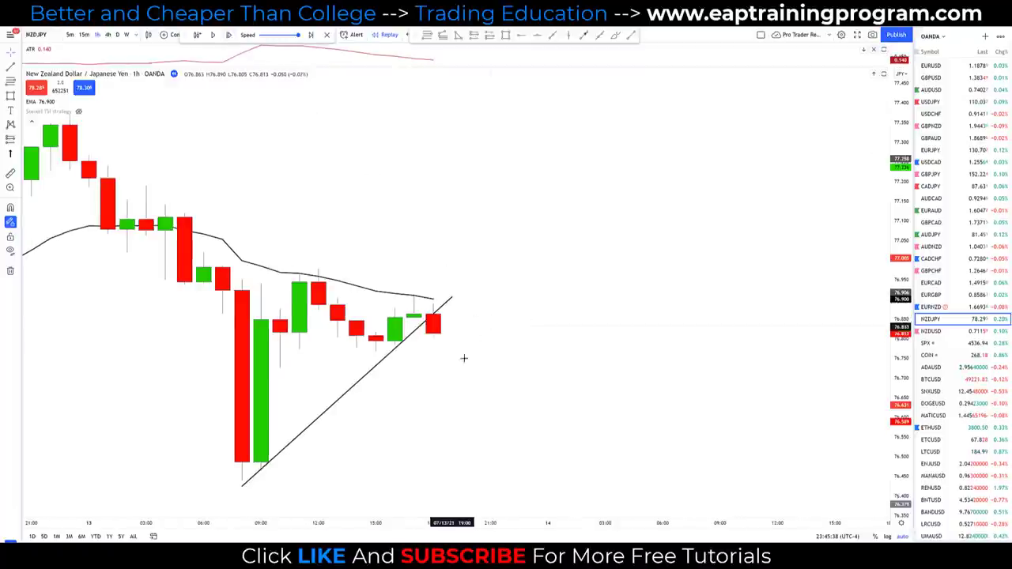
pyautogui.scroll(-3, 589, 376)
pyautogui.hscroll(2, 587, 377)
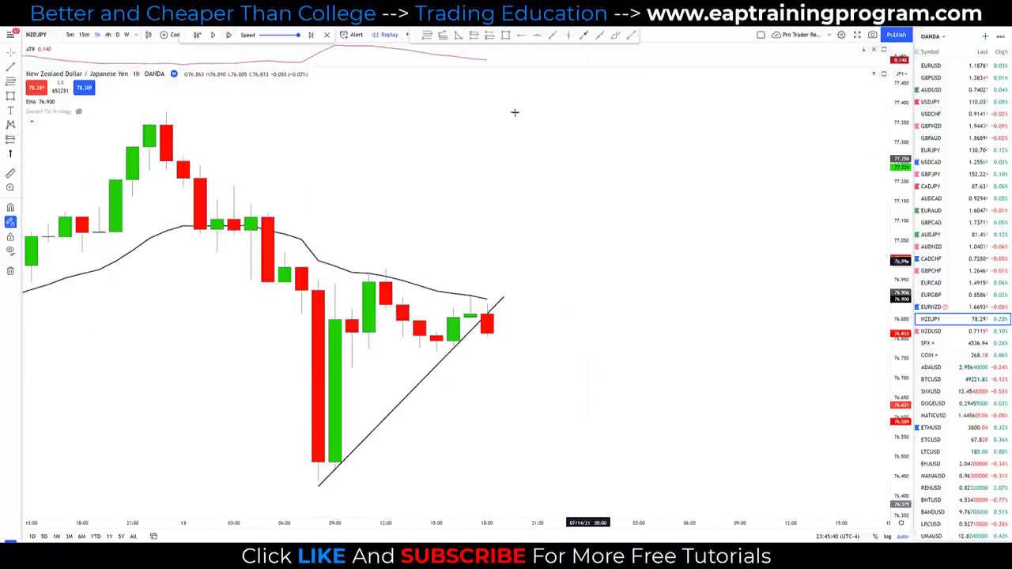
# Step: Place a short position beside the latest candle with entry about 76.814, stop 76.978 and target 76.535, and narrow its box
pyautogui.click(474, 35)
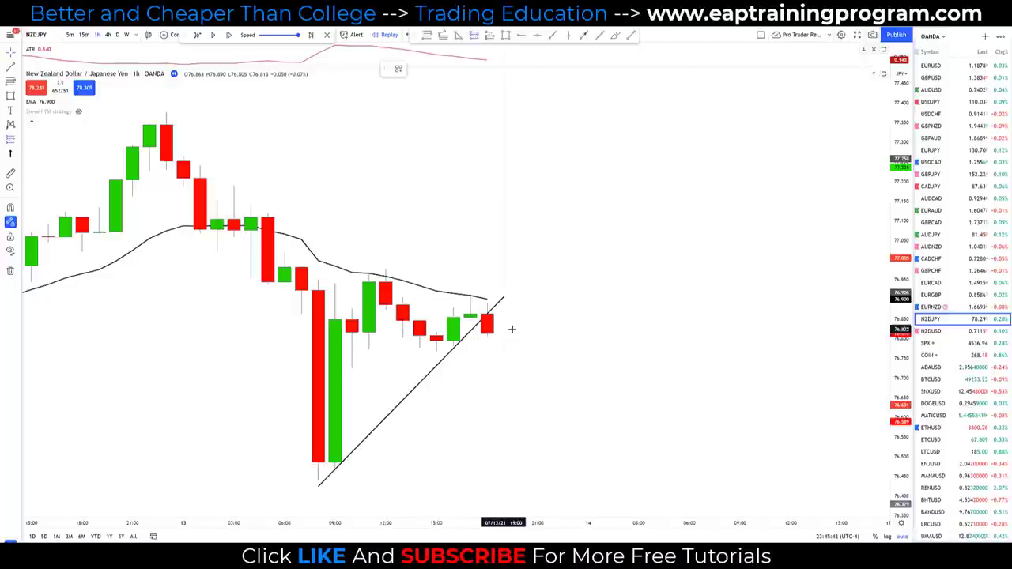
pyautogui.click(521, 333)
pyautogui.moveTo(520, 258); pyautogui.dragTo(520, 268)
pyautogui.moveTo(521, 409); pyautogui.dragTo(520, 443)
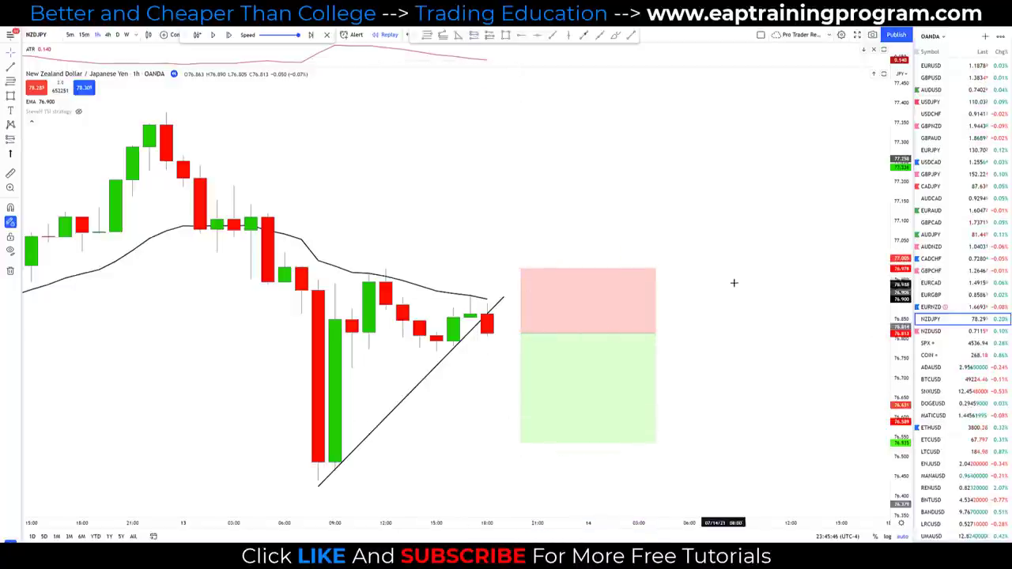
pyautogui.moveTo(655, 333); pyautogui.dragTo(605, 333)
pyautogui.click(649, 349)
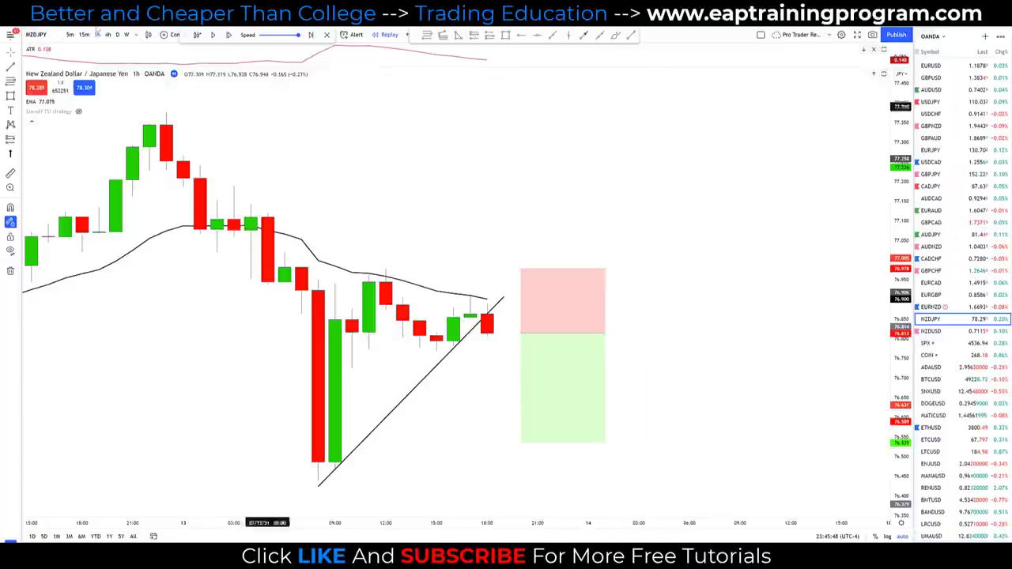
# Step: Play the bar replay forward to July 14, 01:00
pyautogui.click(214, 34)
pyautogui.click(214, 34)
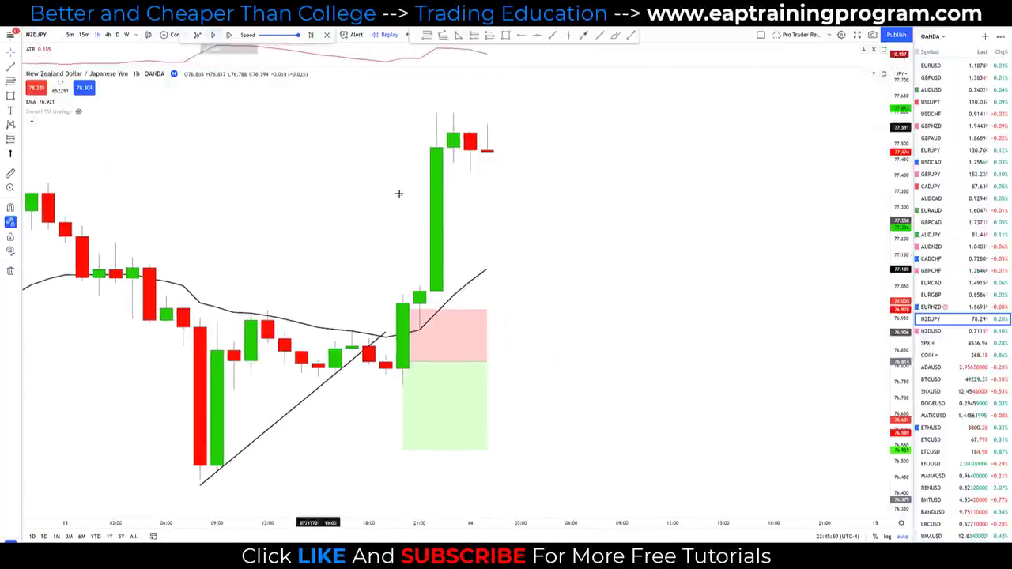
pyautogui.moveTo(551, 227); pyautogui.dragTo(717, 227)
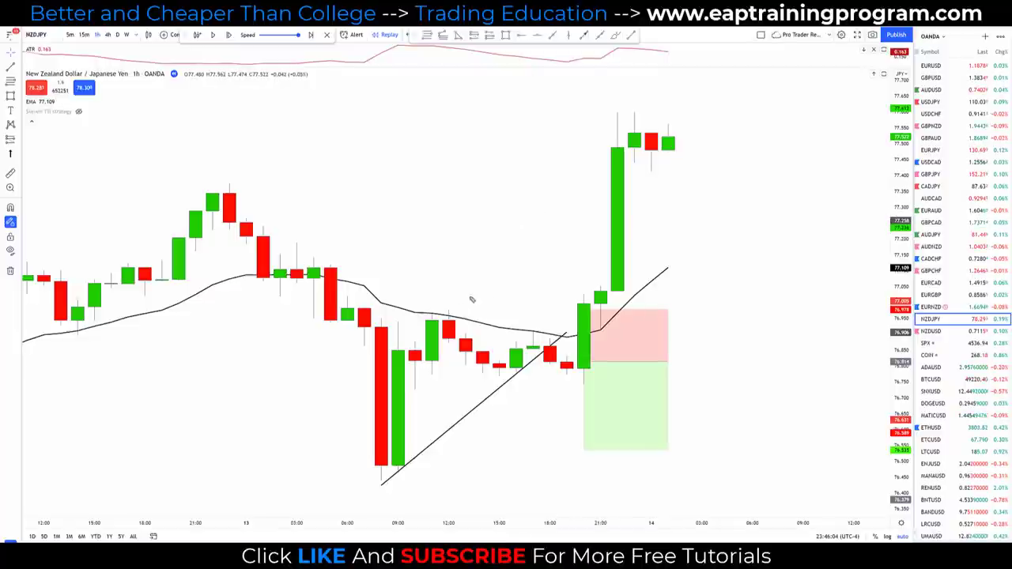
# Step: Ink an arrow at the candle touching the EMA and a curve along the rally, and clear the ink
pyautogui.moveTo(531, 259)
pyautogui.mouseDown()
pyautogui.moveTo(517, 299)
pyautogui.moveTo(552, 282)
pyautogui.mouseUp()
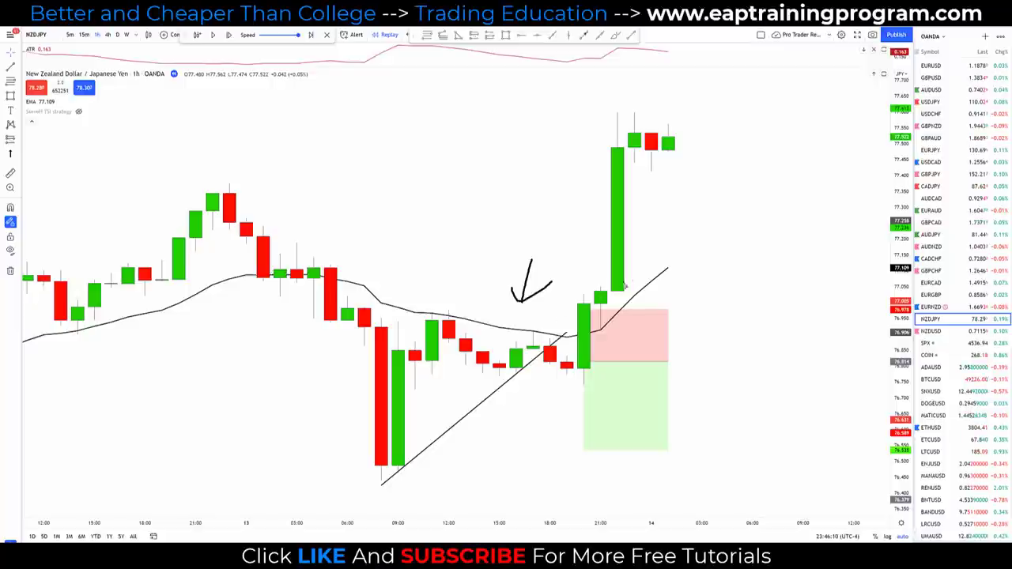
pyautogui.moveTo(616, 294); pyautogui.dragTo(562, 365)
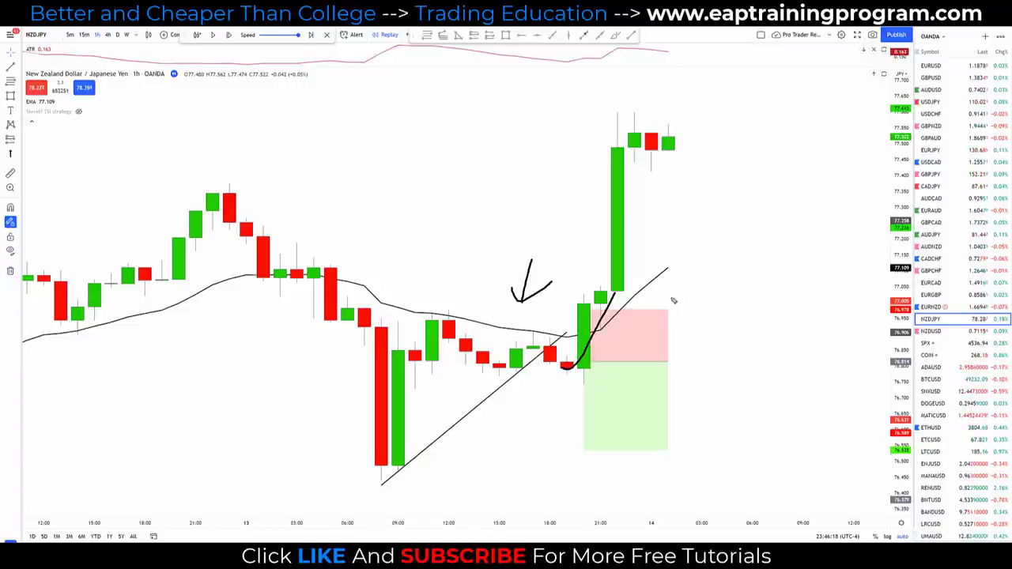
pyautogui.press('e')
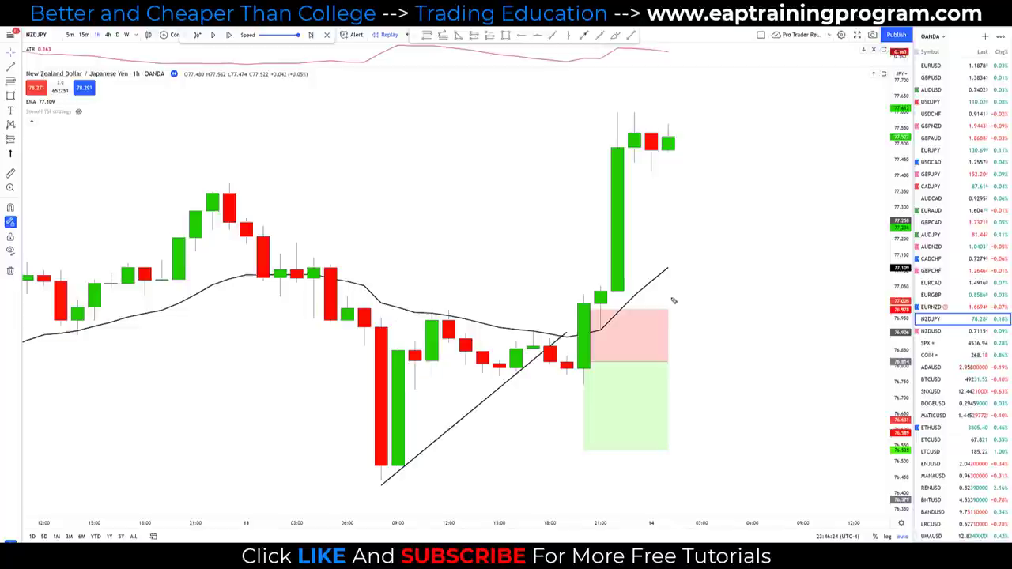
# Step: Delete the short position, circle the candles that broke the trend line in ink, and clear the ink
pyautogui.click(653, 356)
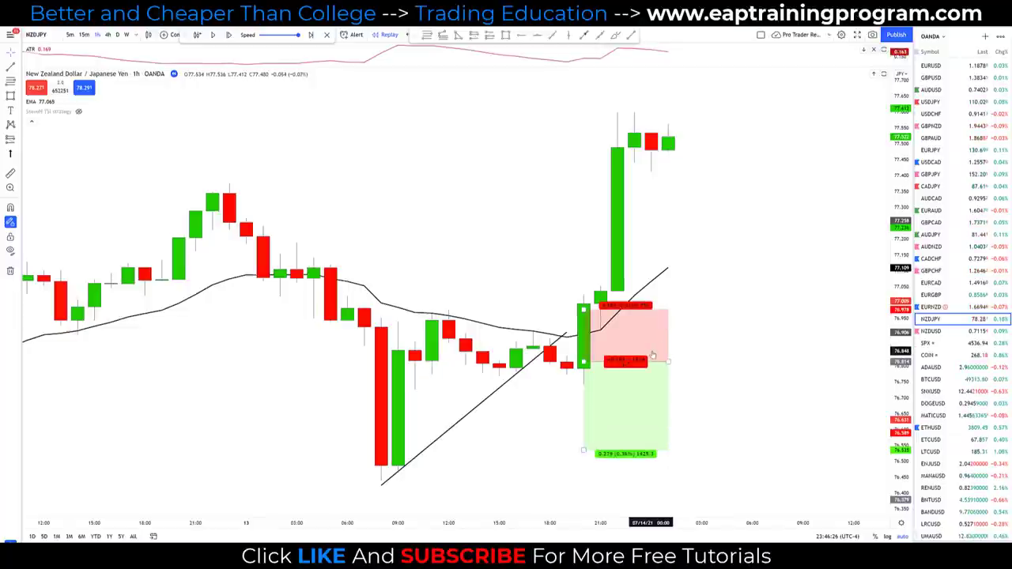
pyautogui.press('Delete')
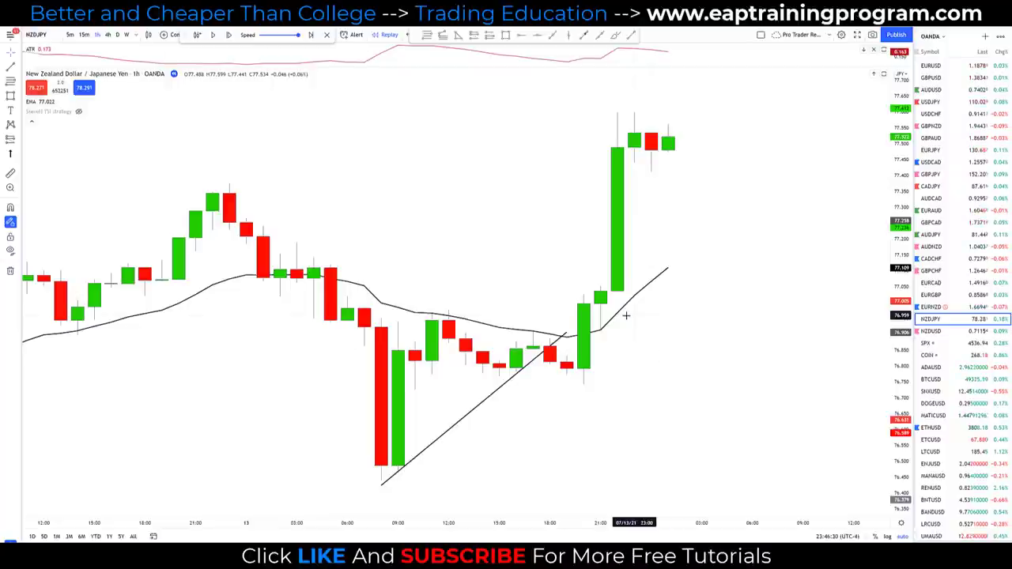
pyautogui.moveTo(554, 342)
pyautogui.mouseDown()
pyautogui.moveTo(565, 370)
pyautogui.moveTo(558, 340)
pyautogui.mouseUp()
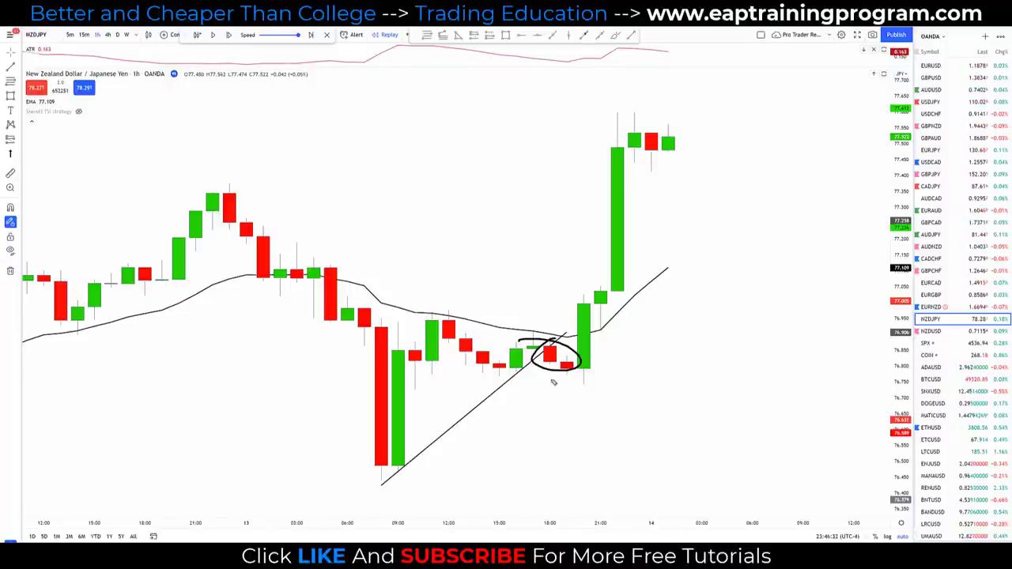
pyautogui.hotkey('ctrl', 'z')
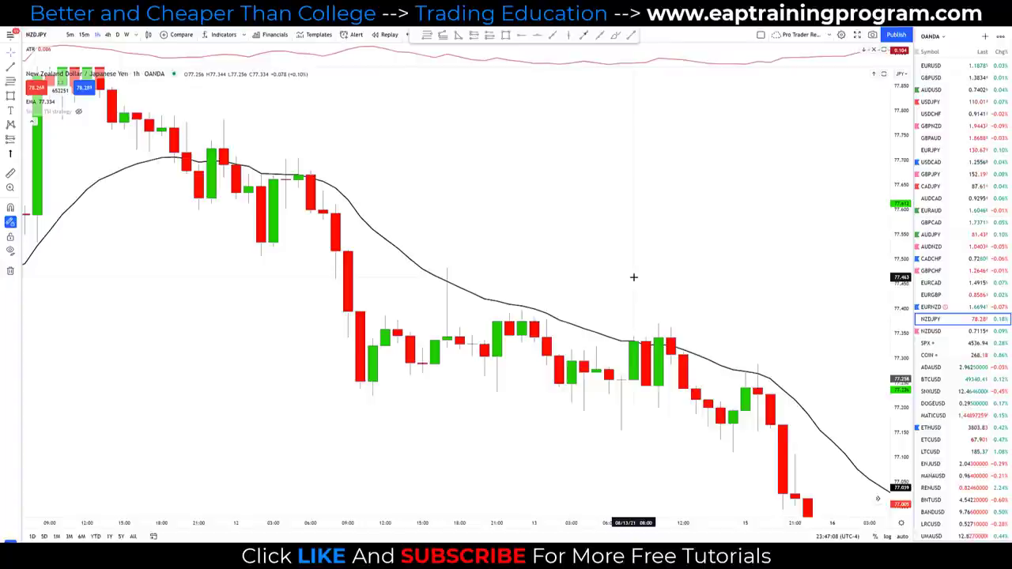
# Step: Ink the NZDJPY decline to the August 12 low, redraw it with a rebound to the EMA, and clear the ink
pyautogui.moveTo(113, 73)
pyautogui.mouseDown()
pyautogui.moveTo(336, 298)
pyautogui.moveTo(370, 392)
pyautogui.mouseUp()
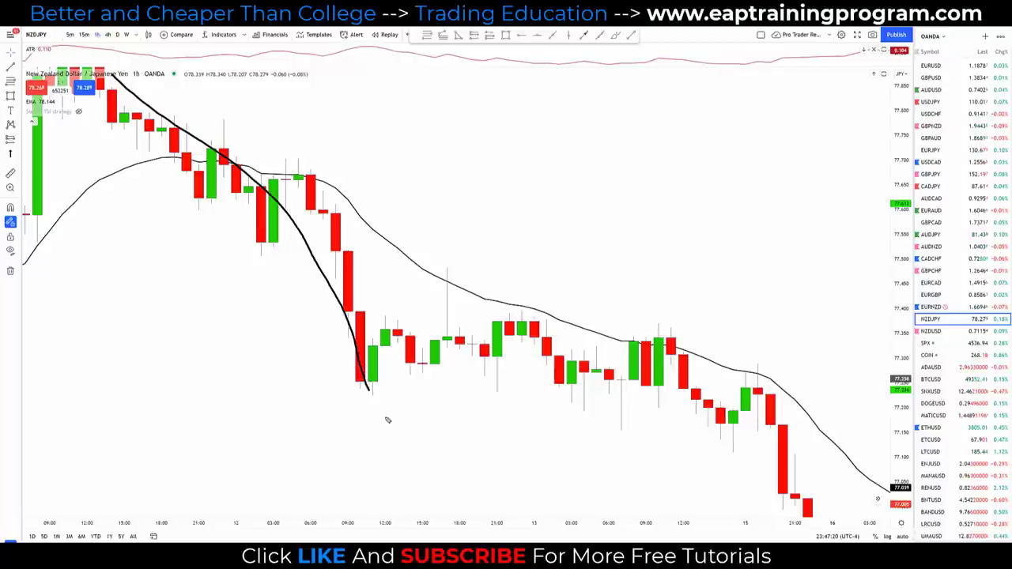
pyautogui.hotkey('ctrl', 'z')
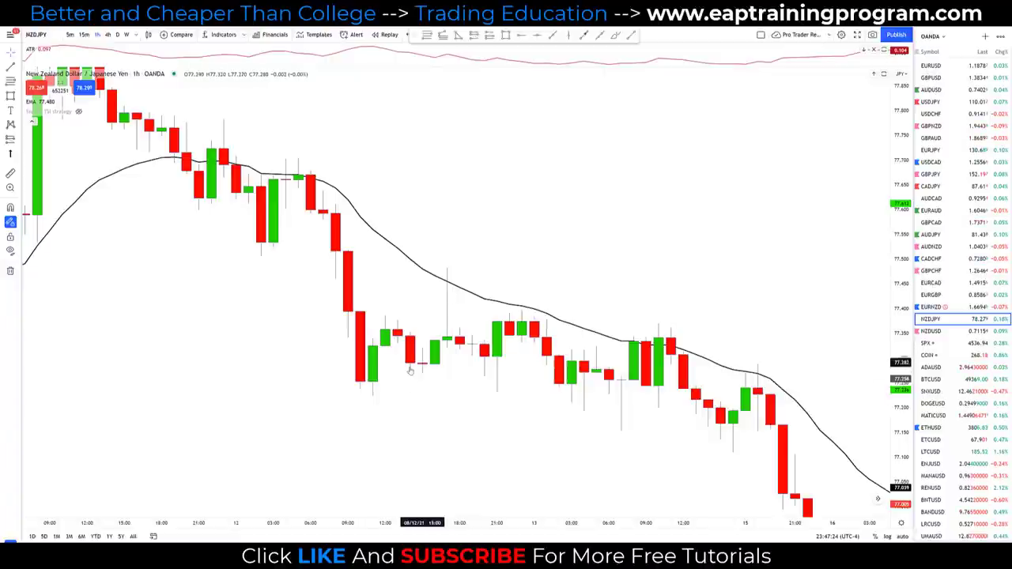
pyautogui.moveTo(279, 139)
pyautogui.mouseDown()
pyautogui.moveTo(321, 209)
pyautogui.moveTo(371, 394)
pyautogui.moveTo(452, 283)
pyautogui.mouseUp()
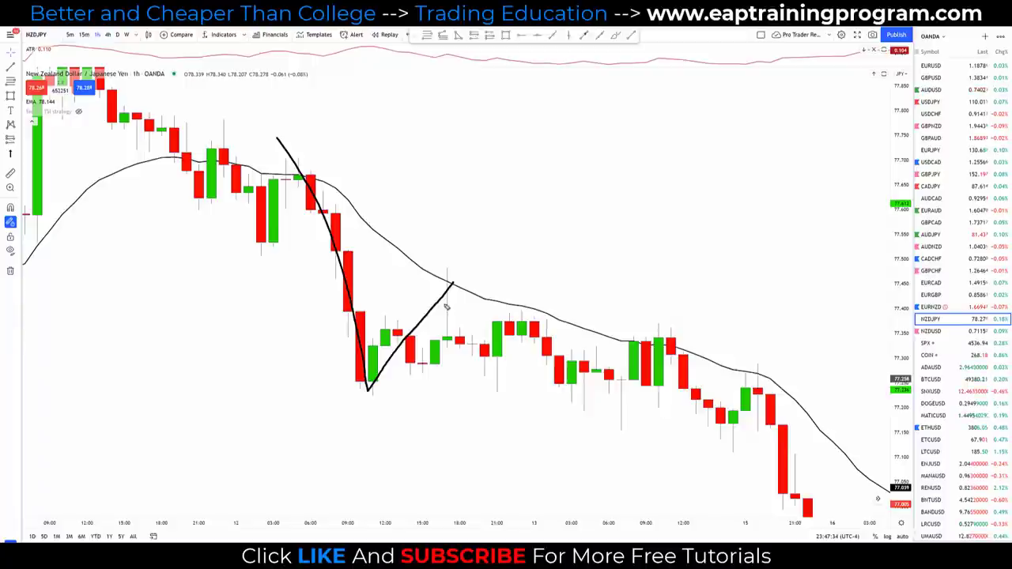
pyautogui.hotkey('ctrl', 'z')
# Step: Ink a circle and a level line at the August 12 low, undo them, and ink the rebound to the EMA
pyautogui.moveTo(352, 384)
pyautogui.mouseDown()
pyautogui.moveTo(558, 391)
pyautogui.moveTo(337, 384)
pyautogui.mouseUp()
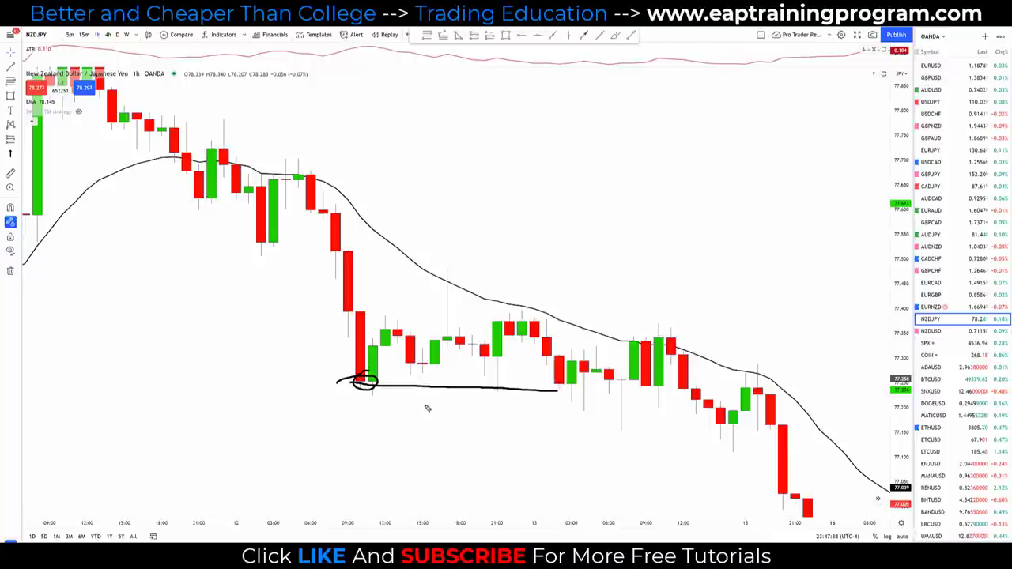
pyautogui.moveTo(369, 447)
pyautogui.mouseDown()
pyautogui.moveTo(369, 402)
pyautogui.moveTo(363, 416)
pyautogui.moveTo(374, 415)
pyautogui.moveTo(447, 280)
pyautogui.mouseUp()
pyautogui.hotkey('ctrl', 'z')
pyautogui.hotkey('ctrl', 'z')
pyautogui.hotkey('ctrl', 'z')
pyautogui.hotkey('ctrl', 'z')
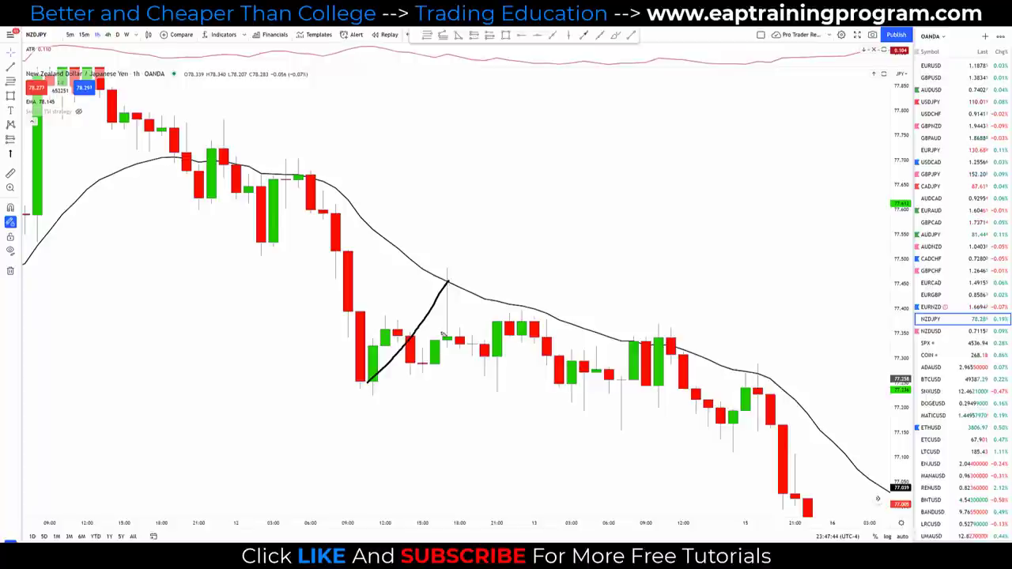
# Step: Ink an arrow at the wick touching the EMA, mark the candles following it, and clear the ink
pyautogui.moveTo(446, 244)
pyautogui.mouseDown()
pyautogui.moveTo(447, 266)
pyautogui.moveTo(471, 239)
pyautogui.mouseUp()
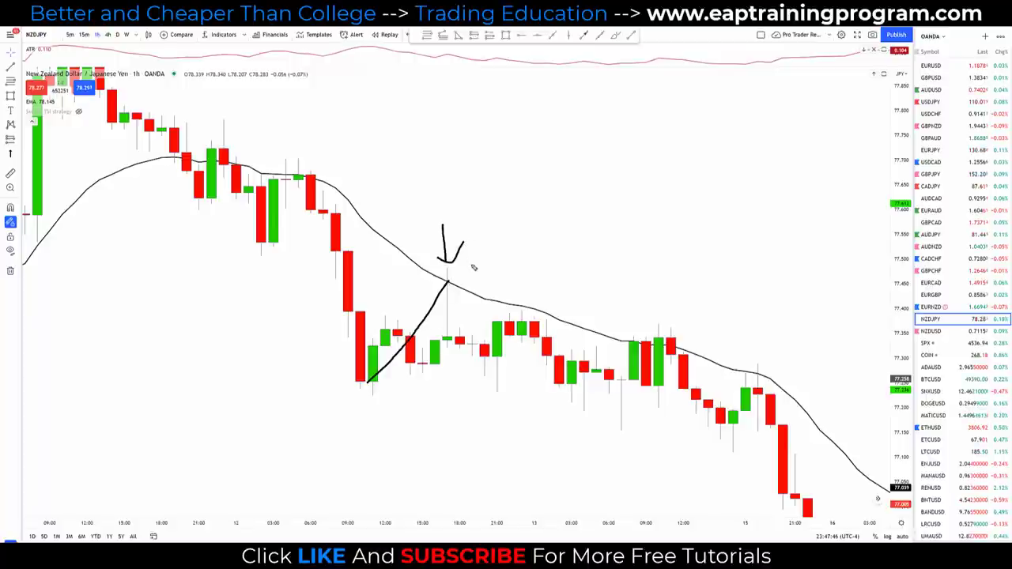
pyautogui.press('e')
pyautogui.moveTo(448, 282)
pyautogui.mouseDown()
pyautogui.moveTo(487, 360)
pyautogui.moveTo(523, 319)
pyautogui.mouseUp()
pyautogui.moveTo(503, 365)
pyautogui.mouseDown()
pyautogui.moveTo(481, 356)
pyautogui.moveTo(503, 349)
pyautogui.mouseUp()
pyautogui.press('Escape')
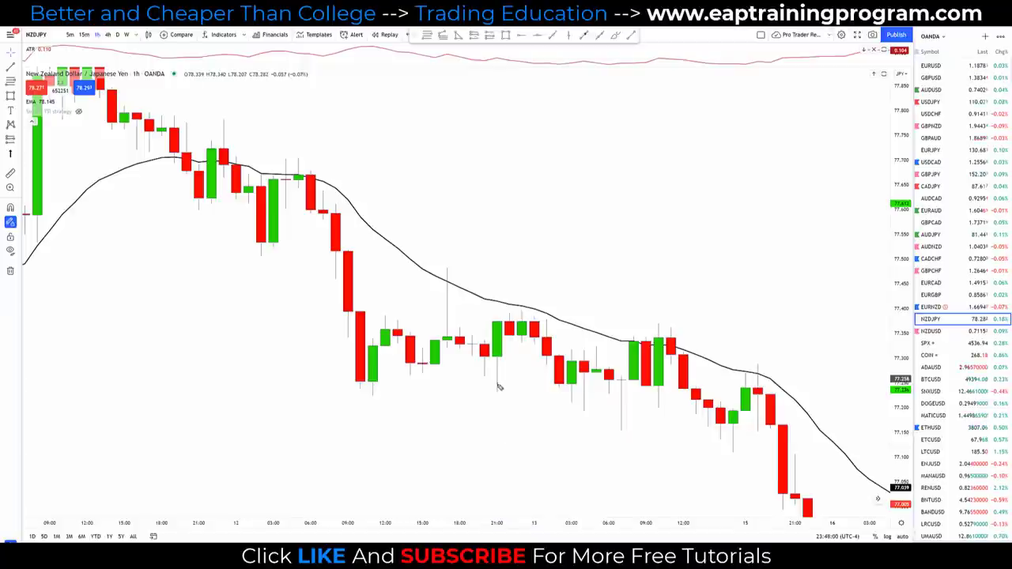
# Step: Ink a mark below the August 12, 21:00 wick and a rising curve under the flag's lows, and clear the ink
pyautogui.moveTo(498, 384); pyautogui.dragTo(499, 419)
pyautogui.moveTo(364, 382); pyautogui.dragTo(549, 341)
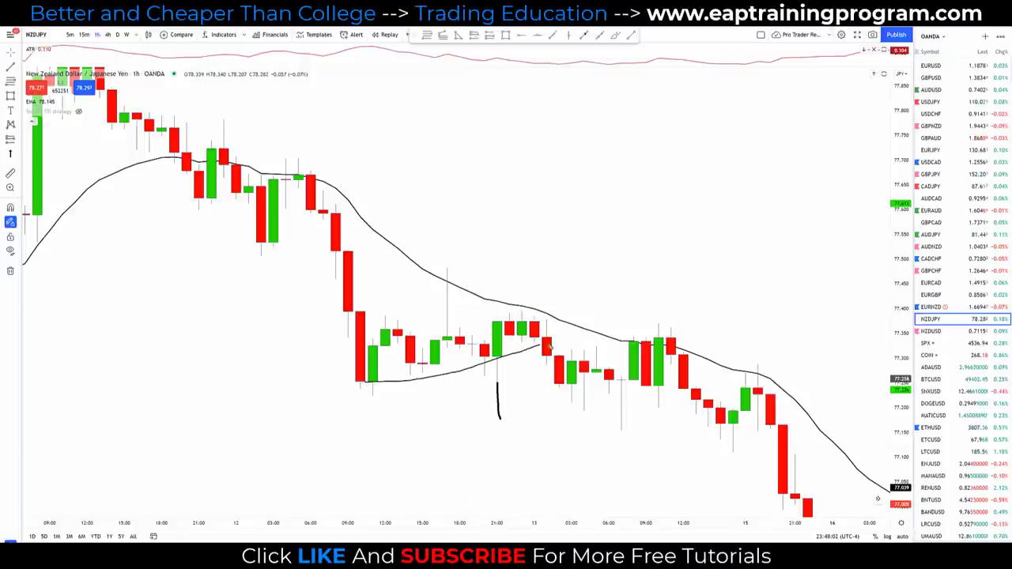
pyautogui.moveTo(456, 435)
pyautogui.mouseDown()
pyautogui.moveTo(456, 373)
pyautogui.moveTo(468, 393)
pyautogui.mouseUp()
pyautogui.press('e')
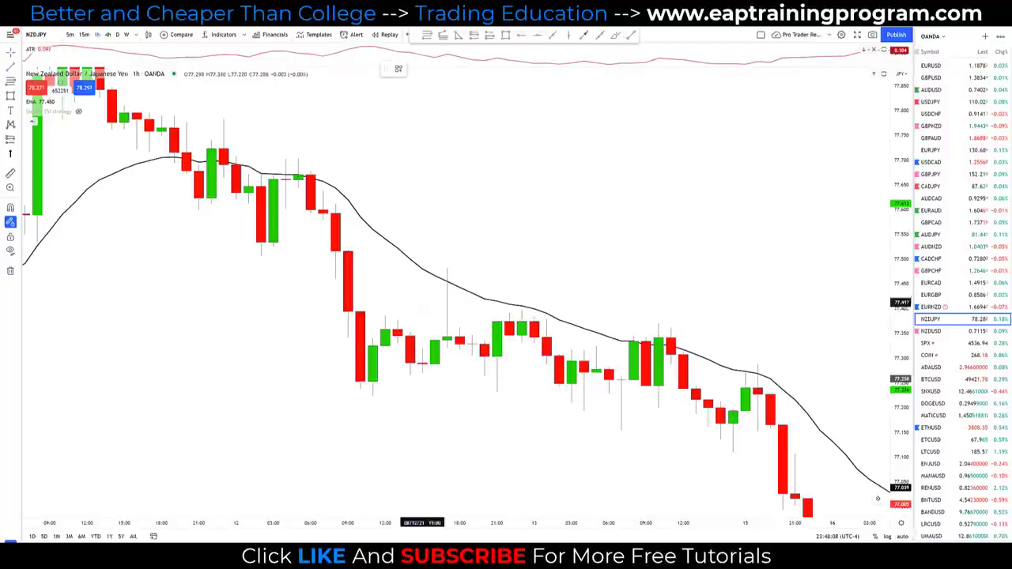
# Step: Draw a trend line under the flag's lows from August 12, 09:00 to August 13, 03:00
pyautogui.click(360, 387)
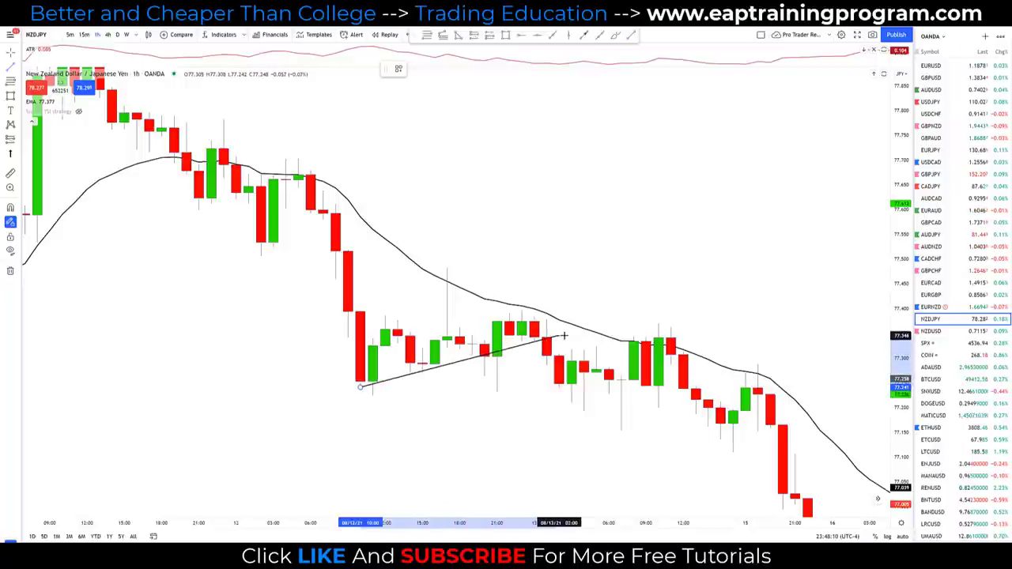
pyautogui.click(572, 343)
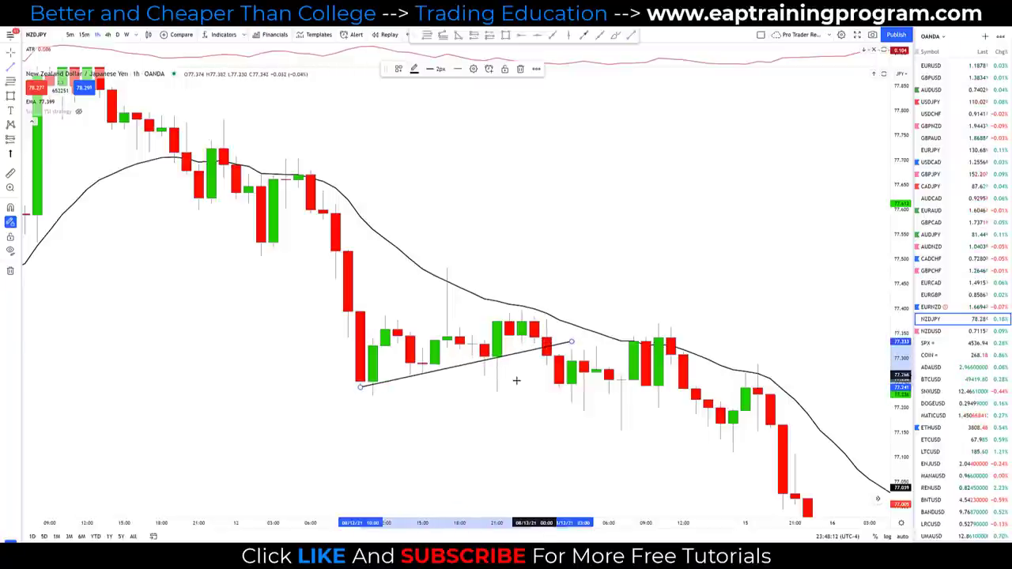
pyautogui.moveTo(360, 387); pyautogui.dragTo(354, 391)
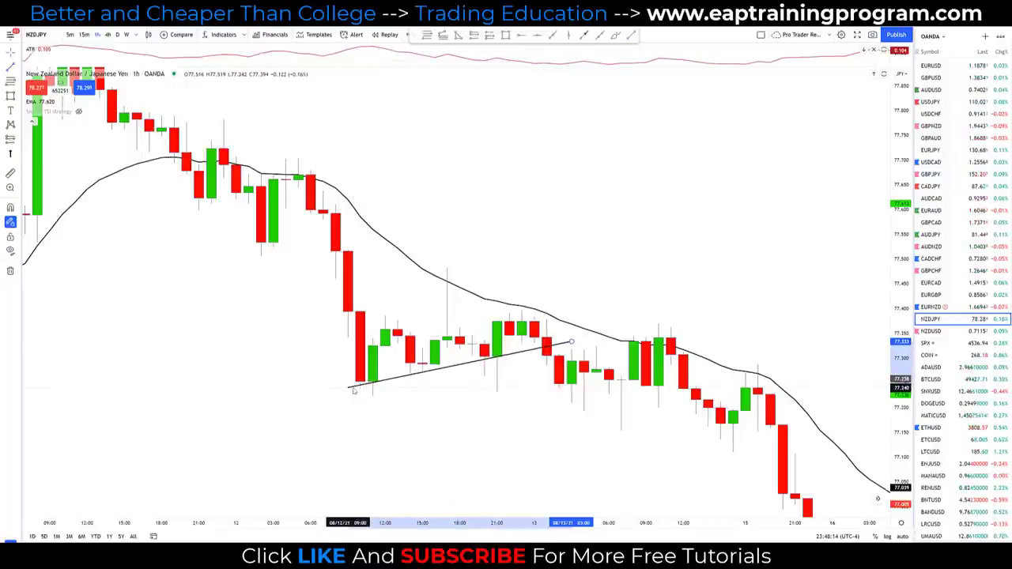
pyautogui.click(482, 394)
# Step: Draw the flag's upper trend line from August 12, 08:00 to August 13, 01:00
pyautogui.click(629, 36)
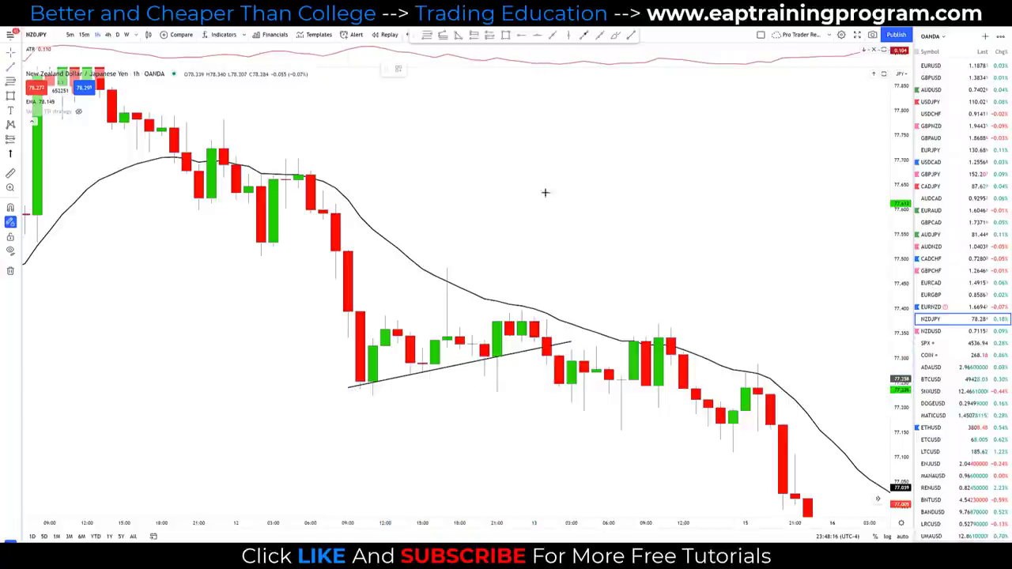
pyautogui.click(336, 337)
pyautogui.click(546, 300)
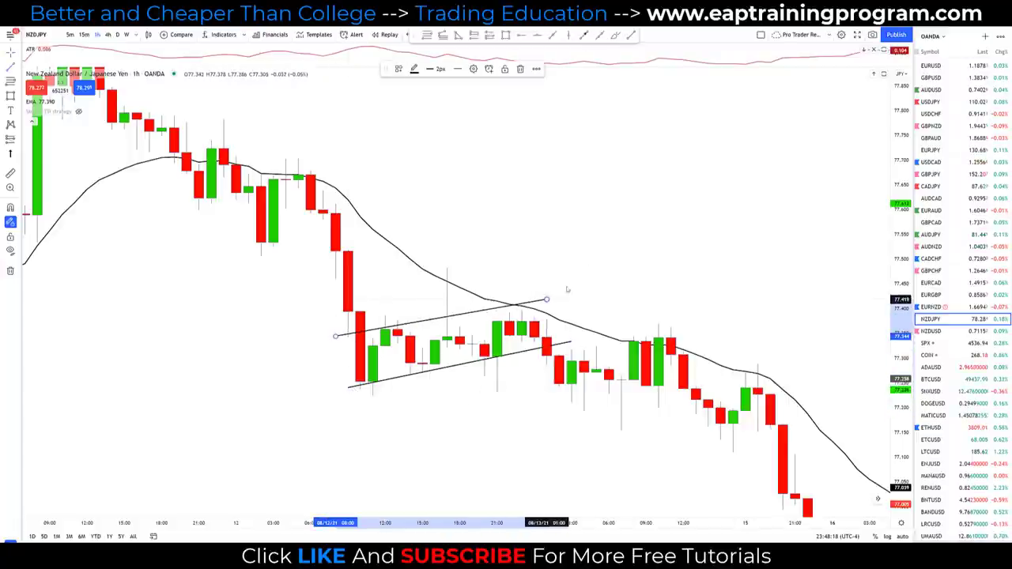
pyautogui.click(567, 289)
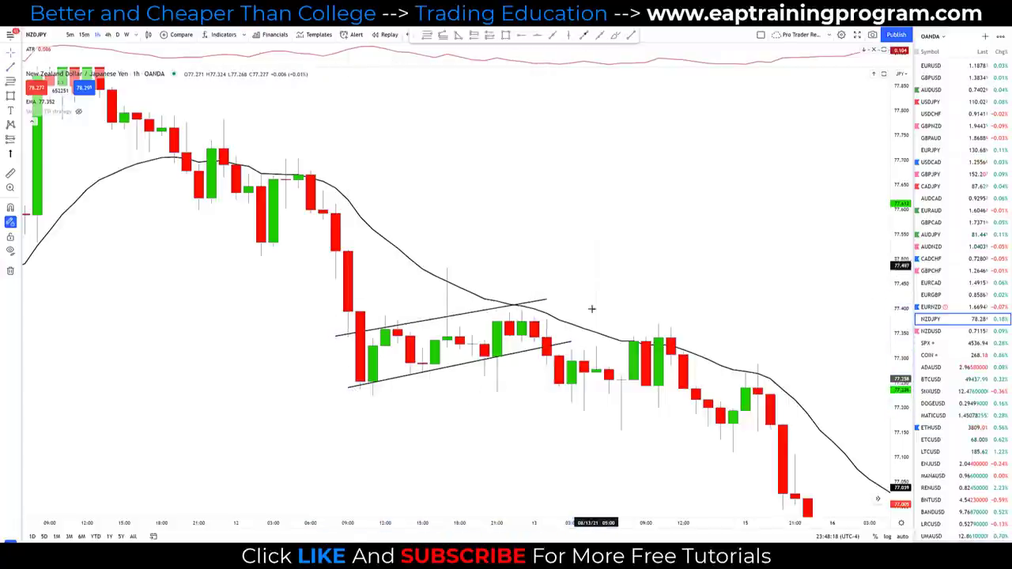
# Step: Draw the flagpole as a trend line from above the EMA down to the August 12 low
pyautogui.click(286, 156)
pyautogui.click(373, 387)
pyautogui.press('Escape')
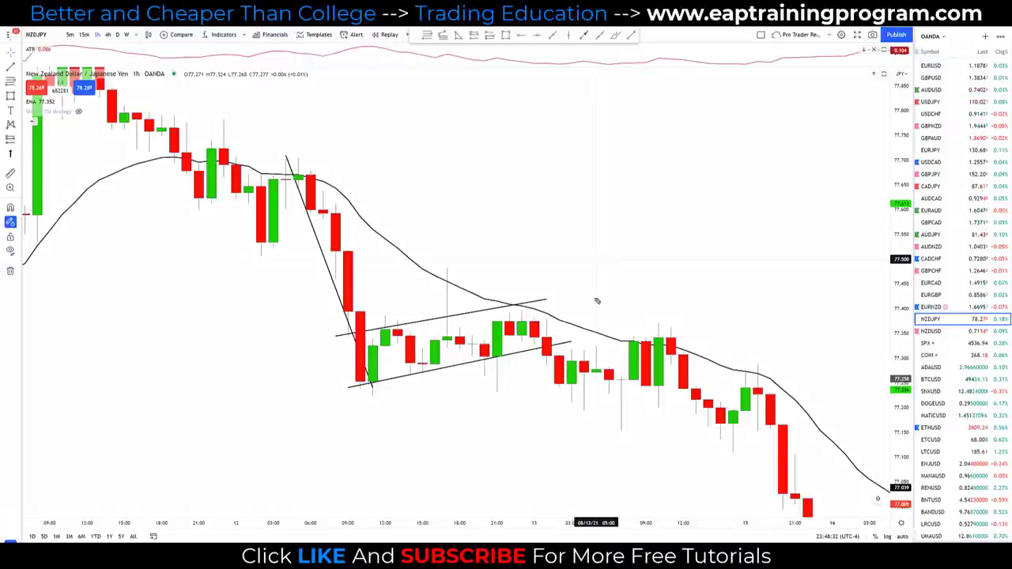
# Step: Circle the candle breaking the flag's lower trend line in ink and write an "A" above it
pyautogui.moveTo(564, 331)
pyautogui.mouseDown()
pyautogui.moveTo(539, 363)
pyautogui.moveTo(554, 370)
pyautogui.mouseUp()
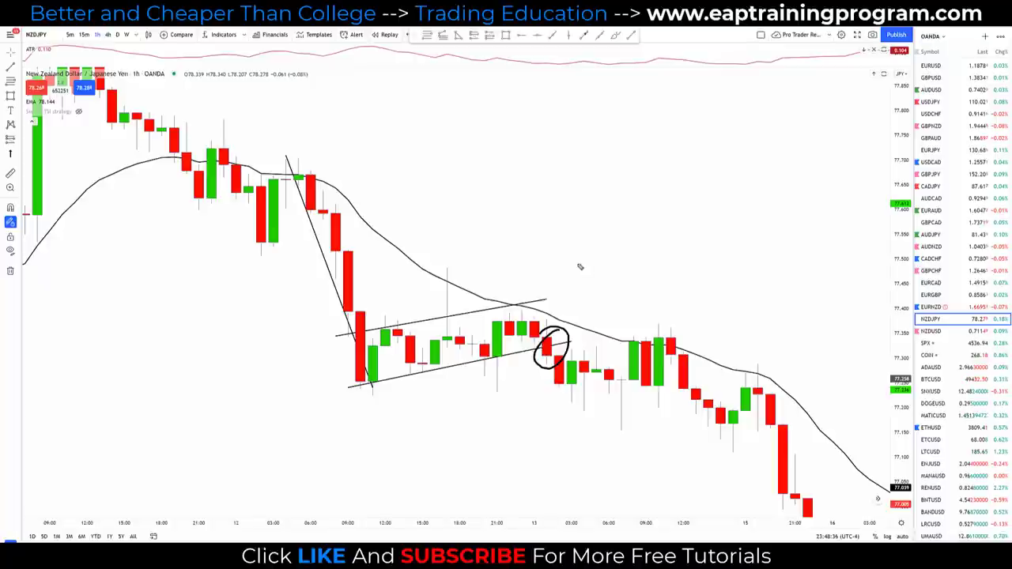
pyautogui.moveTo(582, 271)
pyautogui.mouseDown()
pyautogui.moveTo(598, 226)
pyautogui.moveTo(609, 255)
pyautogui.moveTo(611, 236)
pyautogui.mouseUp()
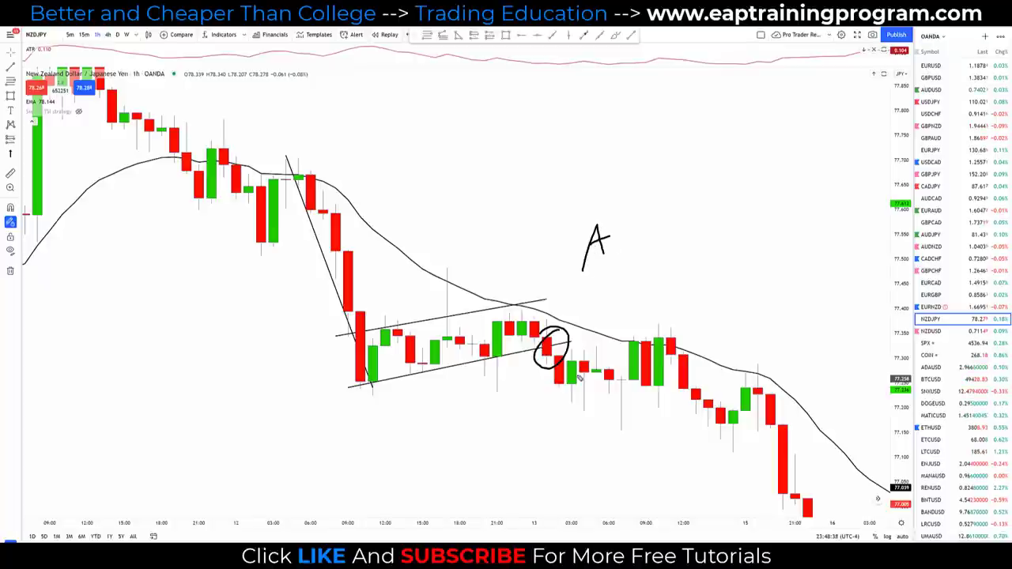
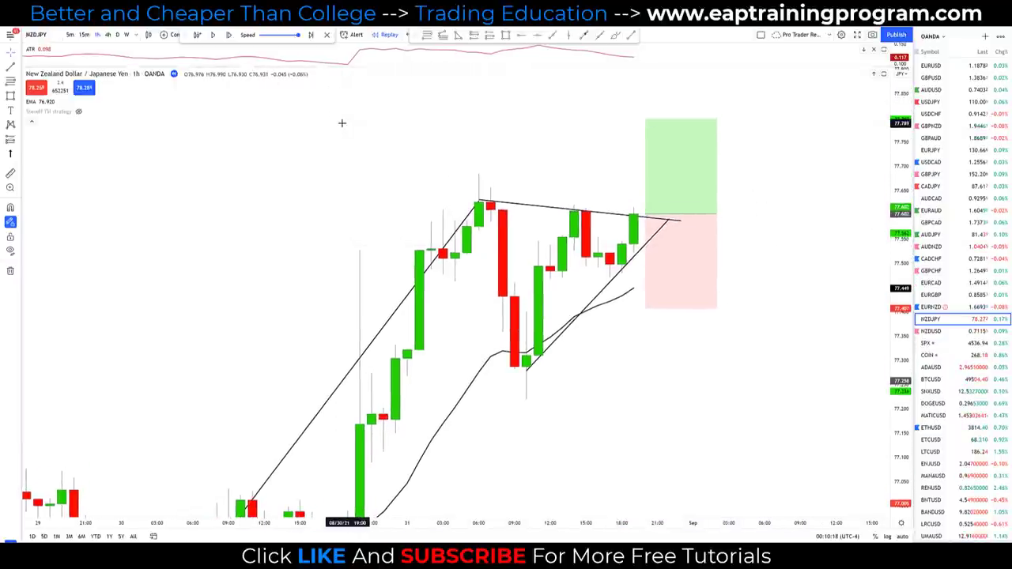
# Step: Advance the bar replay four candles to August 31, 23:00
pyautogui.click(229, 36)
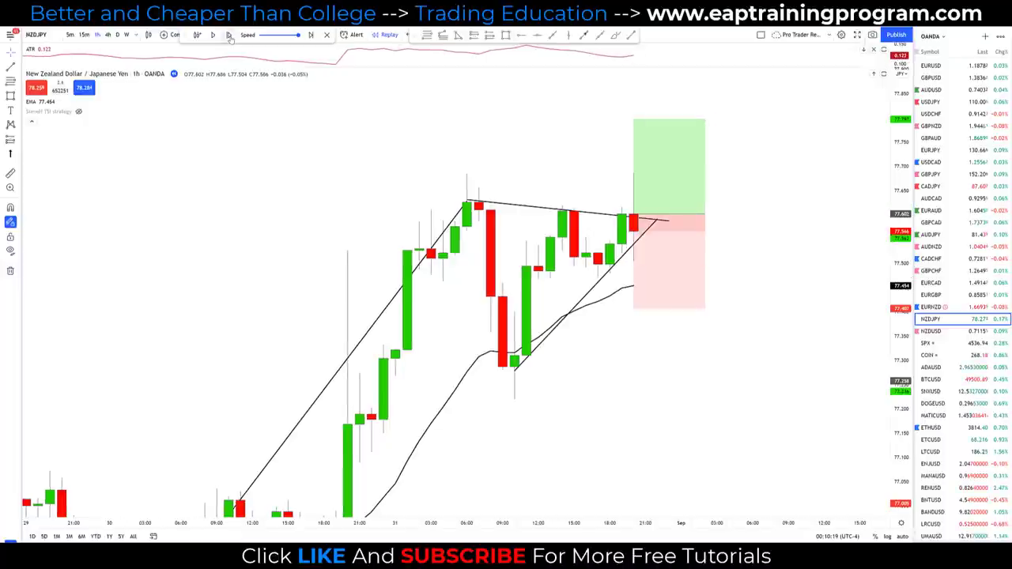
pyautogui.click(228, 35)
pyautogui.click(229, 36)
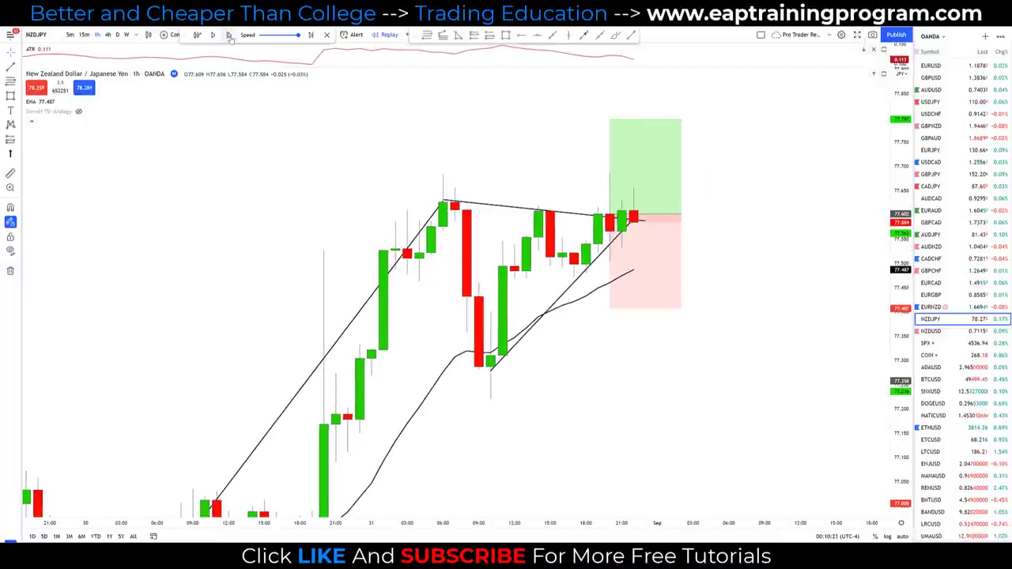
pyautogui.click(229, 35)
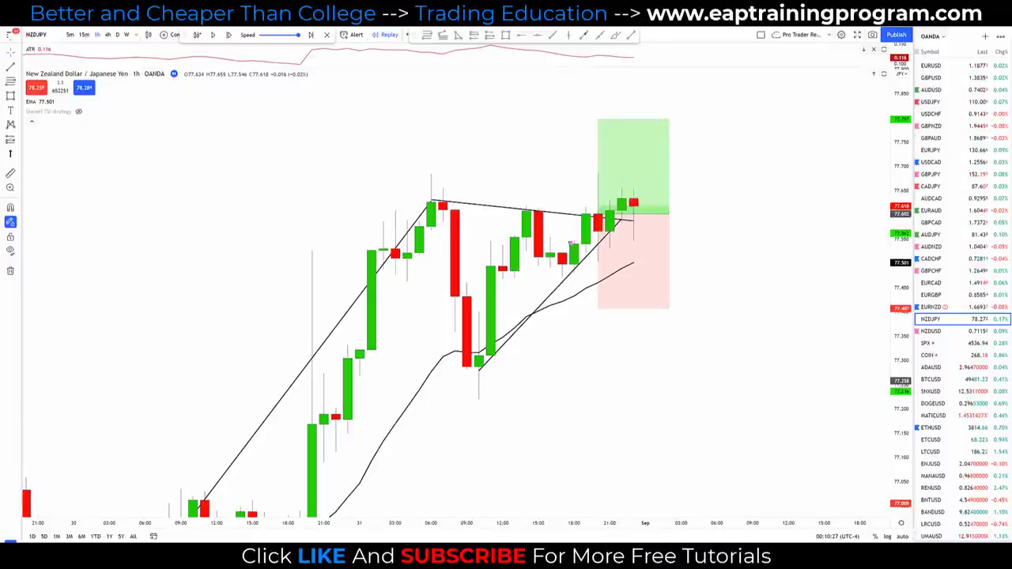
# Step: Ink an arrow at the breakout candle and marks over the candles after the long entry, and clear the ink
pyautogui.moveTo(577, 194); pyautogui.dragTo(595, 193)
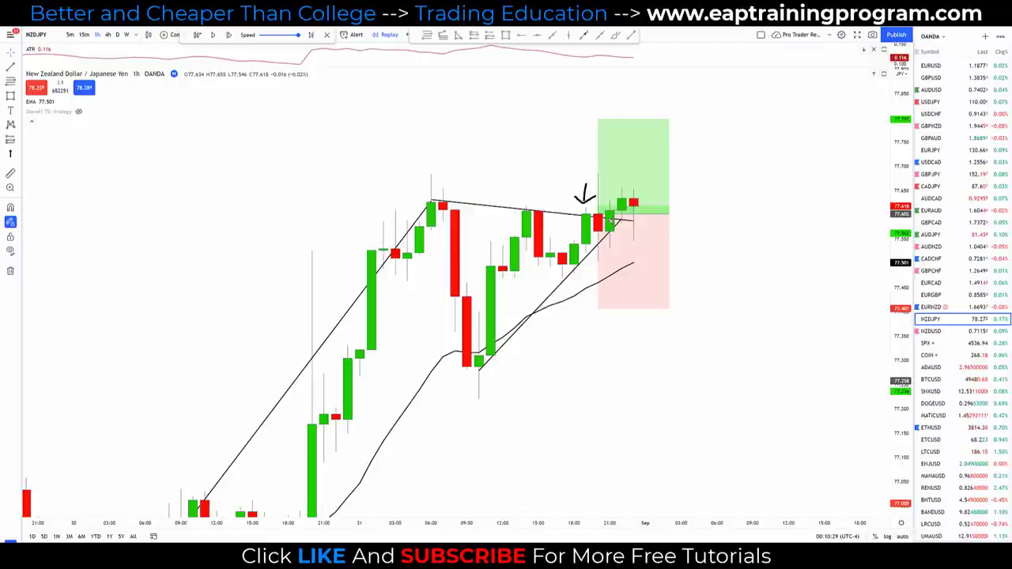
pyautogui.moveTo(585, 242)
pyautogui.mouseDown()
pyautogui.moveTo(627, 201)
pyautogui.moveTo(630, 176)
pyautogui.mouseUp()
pyautogui.press('Escape')
pyautogui.click(632, 212)
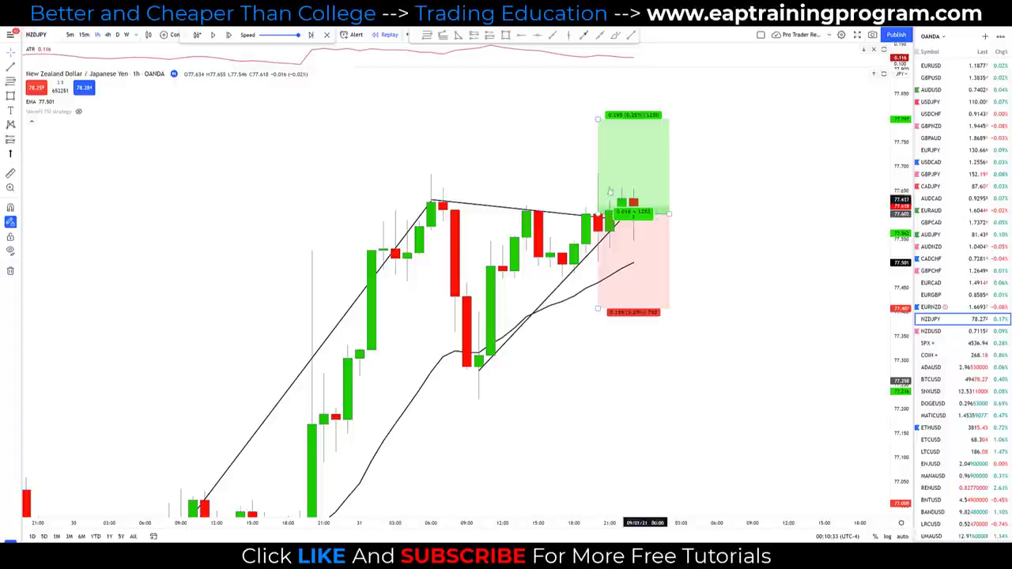
pyautogui.moveTo(609, 218); pyautogui.dragTo(661, 227)
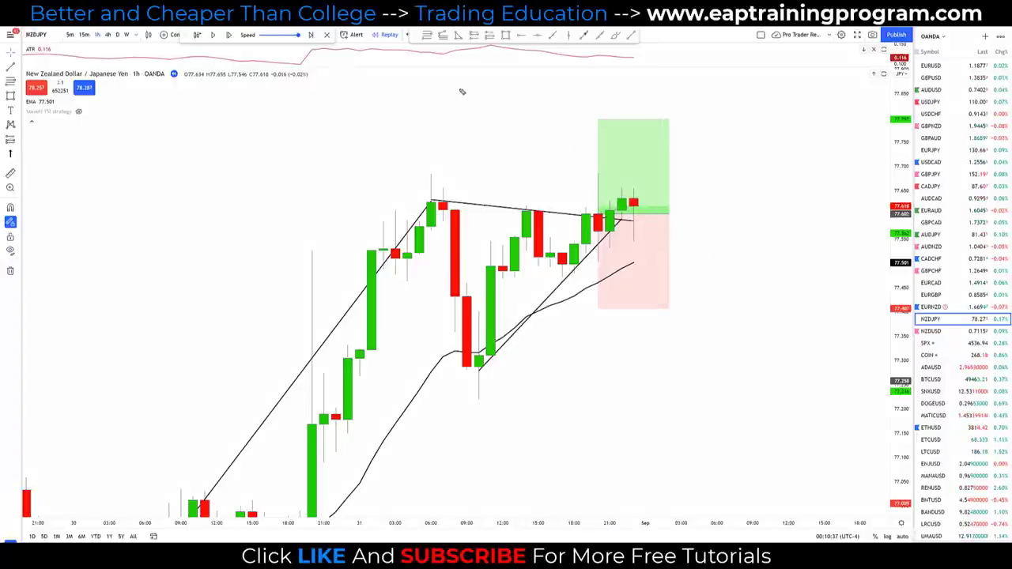
# Step: Advance the bar replay to September 1, 01:00
pyautogui.click(229, 36)
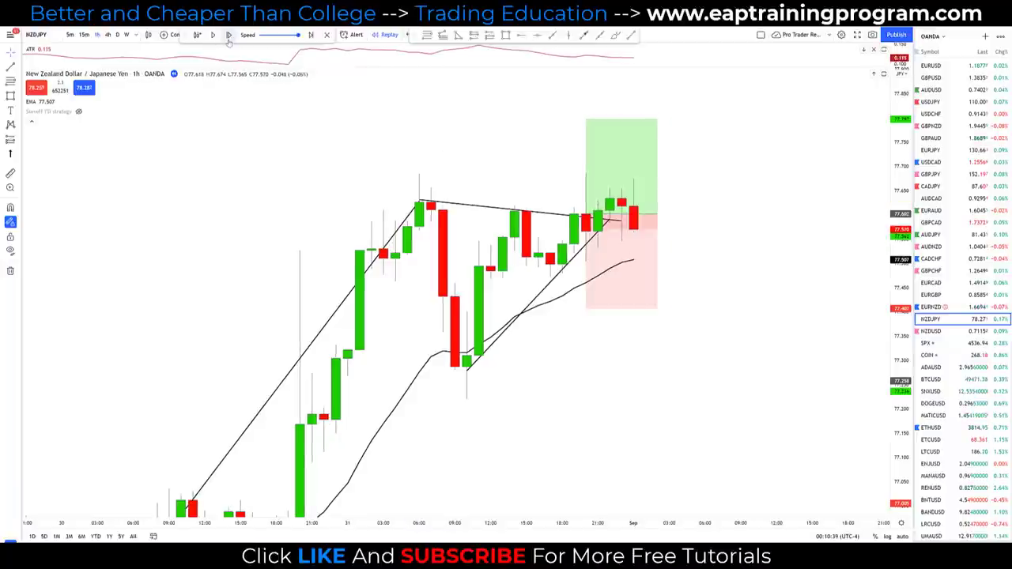
pyautogui.click(229, 36)
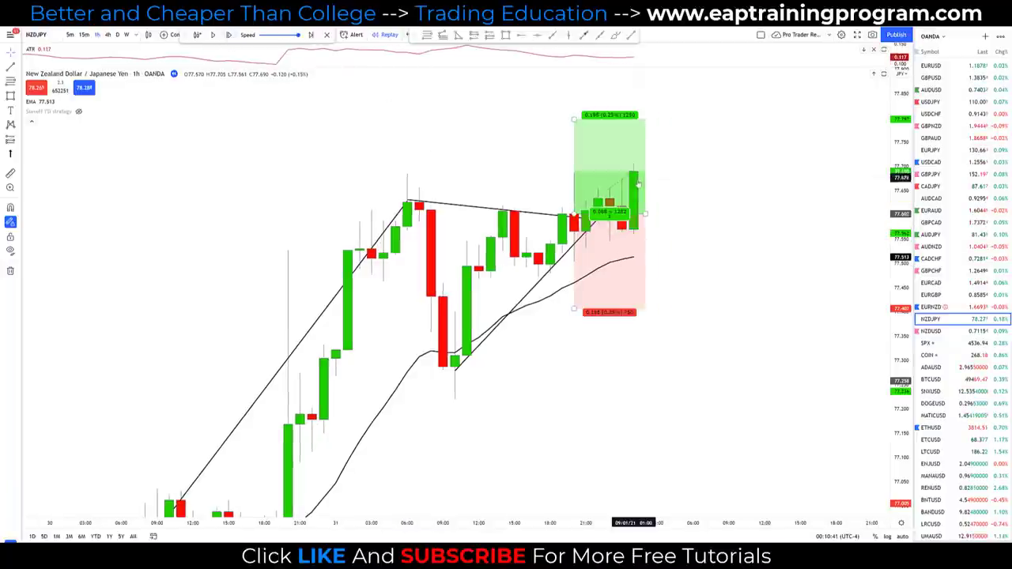
# Step: Ink the zigzag after the breakout, extend the upper trend line, mark the latest green candle with an arrow, and clear the ink
pyautogui.moveTo(653, 163)
pyautogui.mouseDown()
pyautogui.moveTo(602, 230)
pyautogui.moveTo(668, 190)
pyautogui.moveTo(647, 158)
pyautogui.mouseUp()
pyautogui.hotkey('ctrl', 'z')
pyautogui.moveTo(563, 171)
pyautogui.mouseDown()
pyautogui.moveTo(565, 204)
pyautogui.moveTo(576, 193)
pyautogui.mouseUp()
pyautogui.moveTo(552, 273)
pyautogui.mouseDown()
pyautogui.moveTo(586, 202)
pyautogui.moveTo(610, 235)
pyautogui.moveTo(640, 175)
pyautogui.moveTo(619, 207)
pyautogui.moveTo(662, 185)
pyautogui.moveTo(628, 162)
pyautogui.mouseUp()
pyautogui.moveTo(420, 198); pyautogui.dragTo(744, 238)
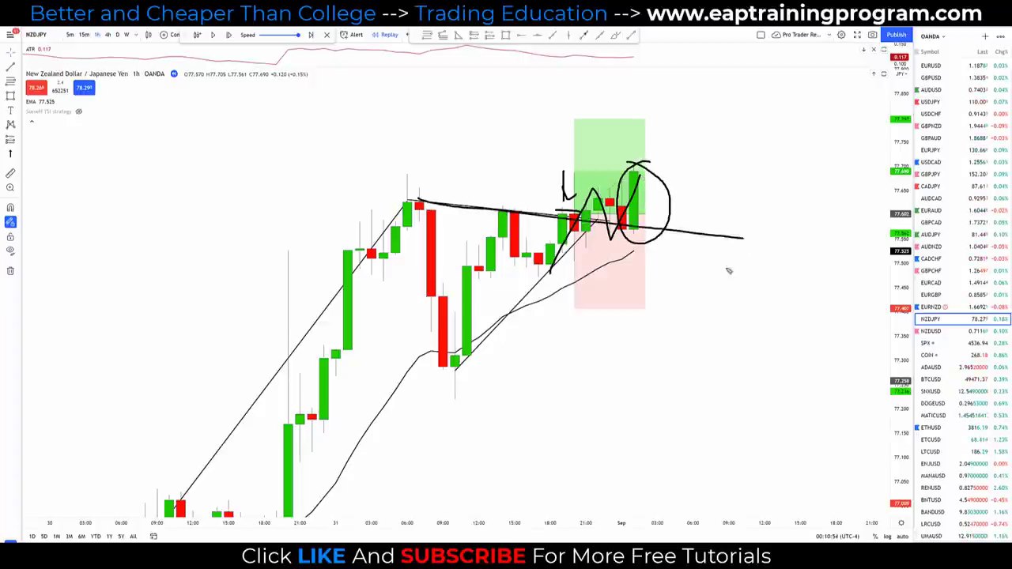
pyautogui.moveTo(624, 122)
pyautogui.mouseDown()
pyautogui.moveTo(629, 164)
pyautogui.moveTo(638, 158)
pyautogui.mouseUp()
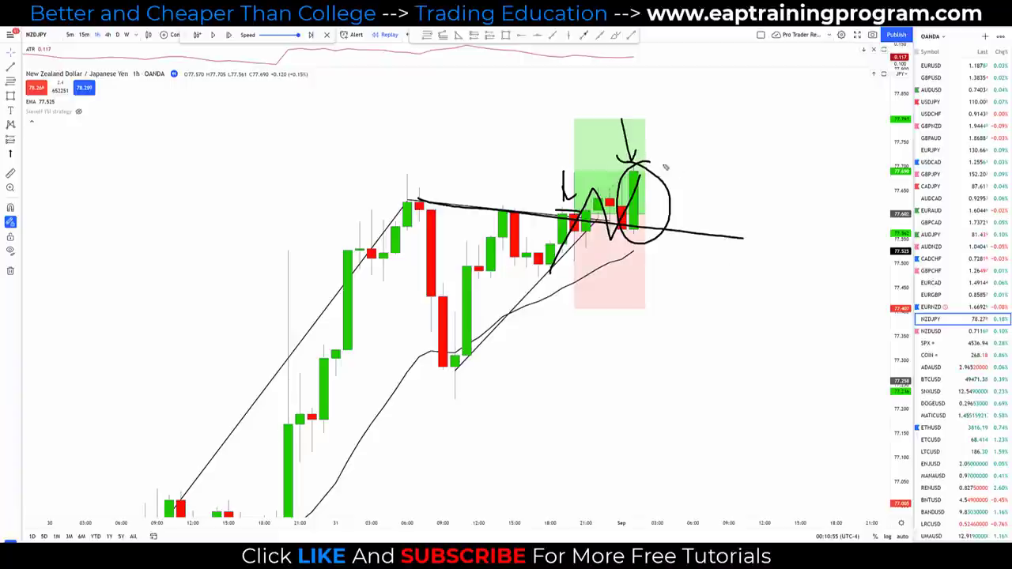
pyautogui.press('Escape')
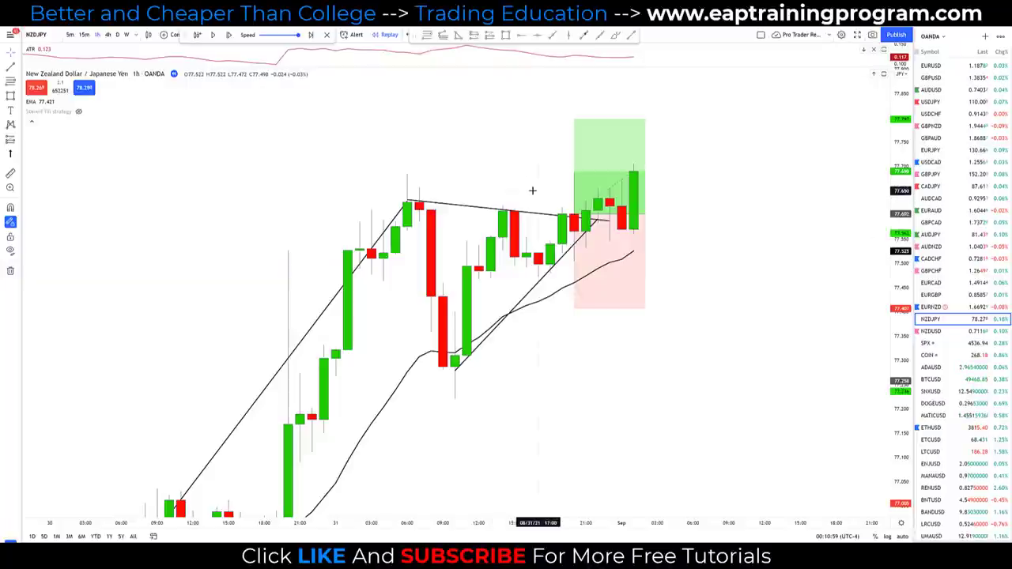
# Step: Ink a mark over the breakout candle beside the long position, and clear the ink
pyautogui.moveTo(551, 192); pyautogui.dragTo(575, 191)
pyautogui.press('Escape')
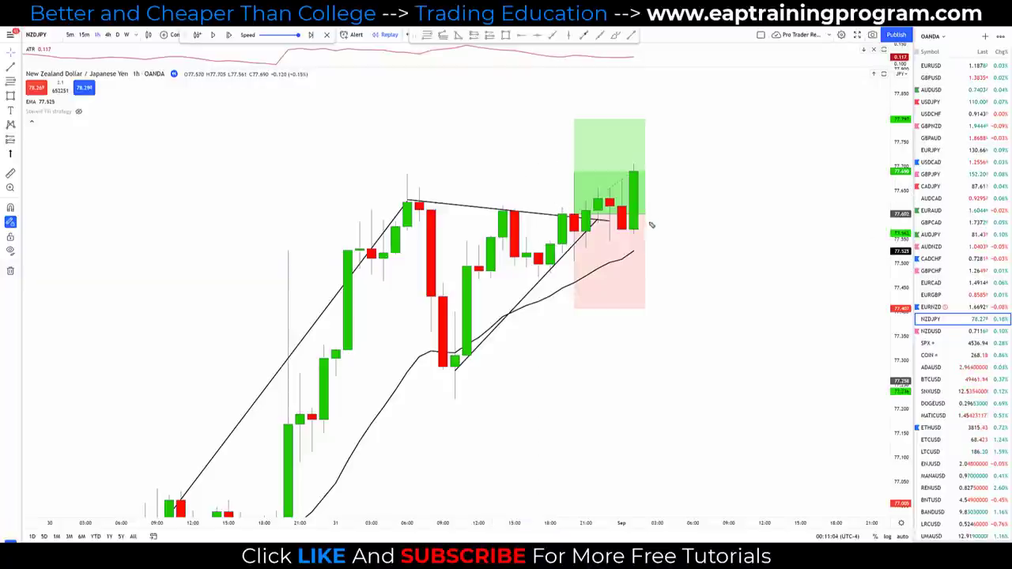
pyautogui.click(553, 327)
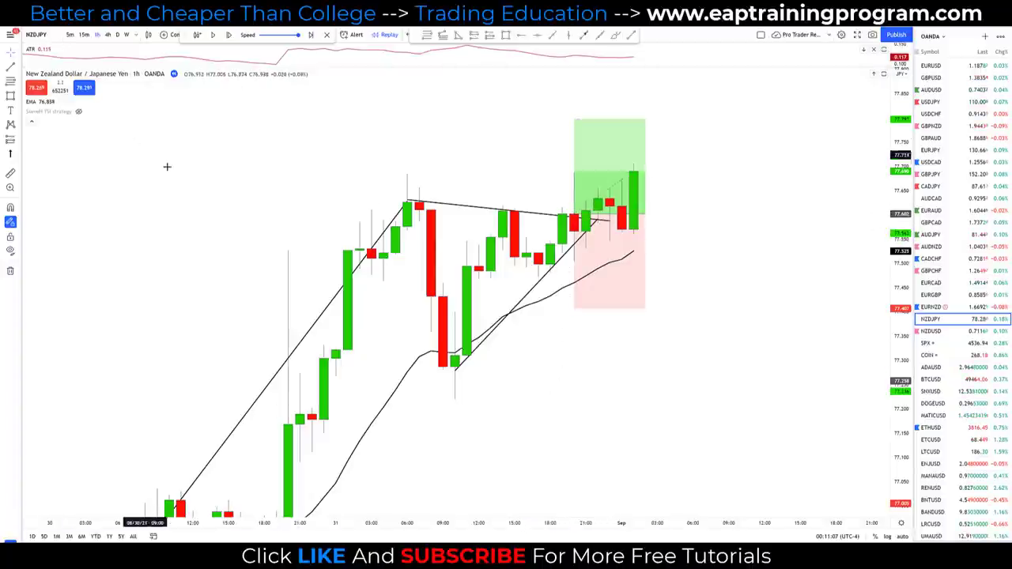
# Step: Ink an arrow to the ATR reading, write "14" above the pattern, and clear the ink
pyautogui.moveTo(182, 182)
pyautogui.mouseDown()
pyautogui.moveTo(131, 147)
pyautogui.moveTo(47, 61)
pyautogui.mouseUp()
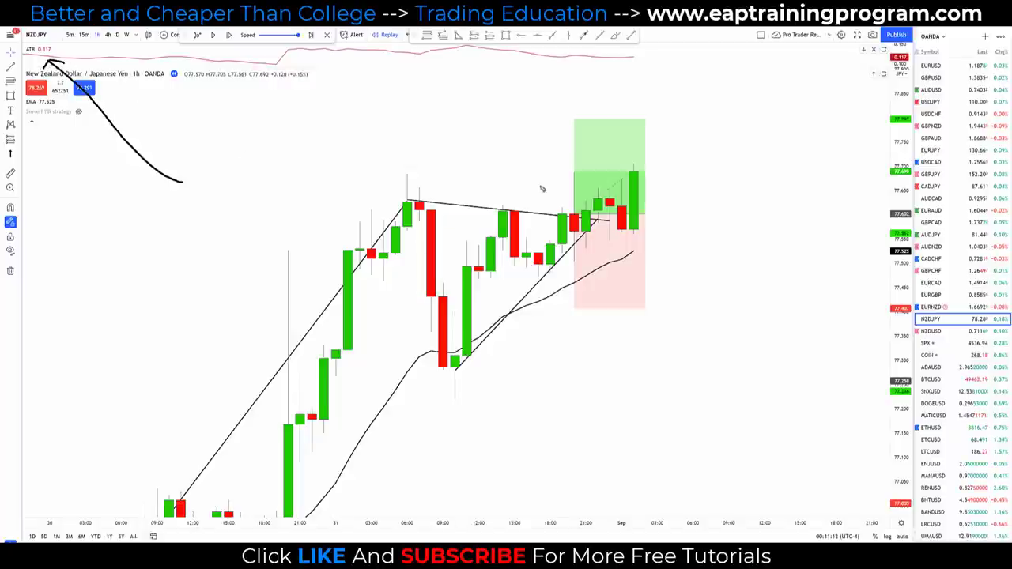
pyautogui.moveTo(534, 149); pyautogui.dragTo(534, 177)
pyautogui.moveTo(494, 136); pyautogui.dragTo(521, 193)
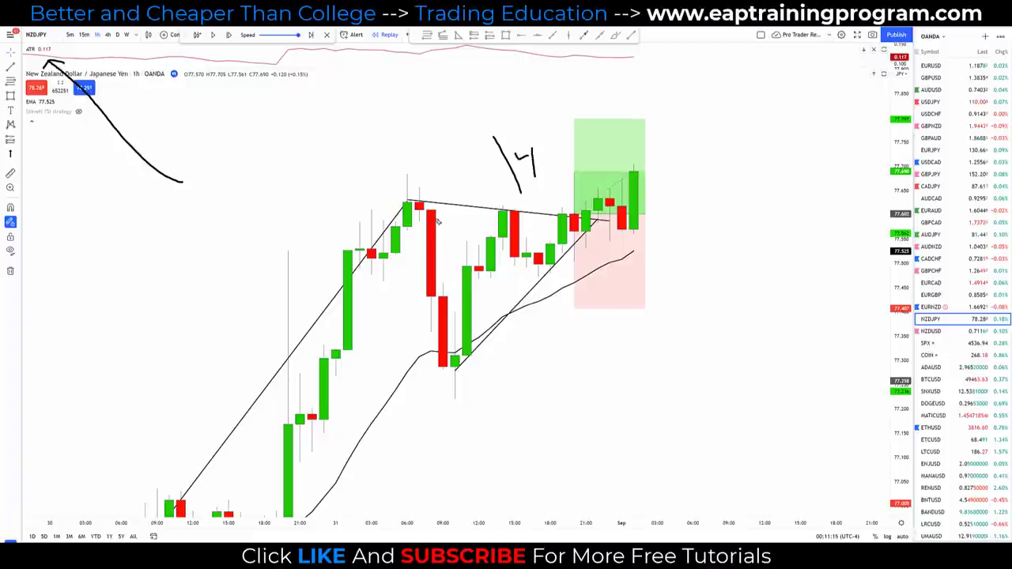
pyautogui.press('Escape')
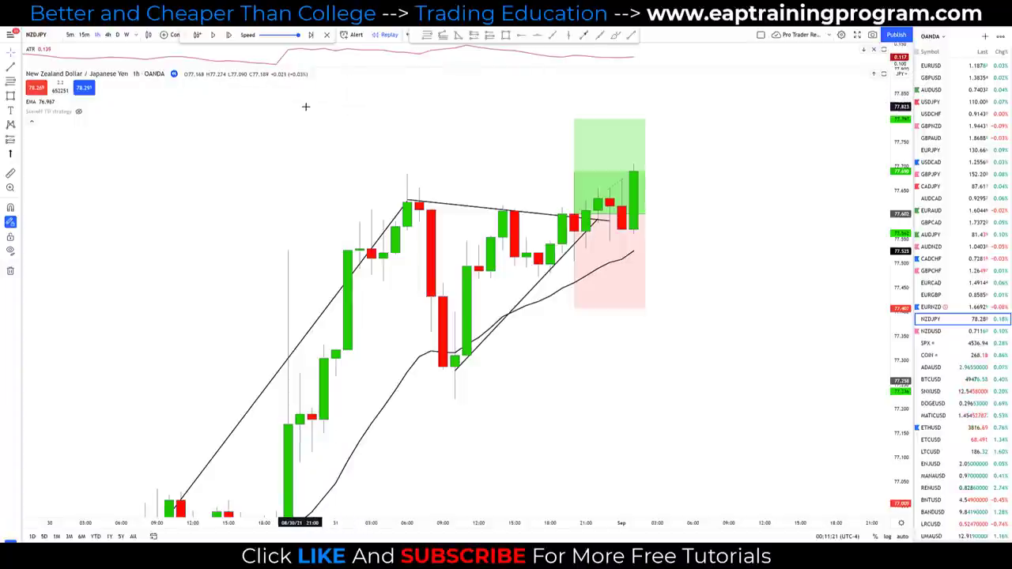
# Step: Ink an arrow to the ATR reading, box its value, draw a rising arrow beyond the latest candles, and clear the ink
pyautogui.moveTo(152, 109)
pyautogui.mouseDown()
pyautogui.moveTo(51, 56)
pyautogui.moveTo(55, 70)
pyautogui.moveTo(66, 60)
pyautogui.mouseUp()
pyautogui.moveTo(769, 218)
pyautogui.mouseDown()
pyautogui.moveTo(828, 169)
pyautogui.moveTo(861, 78)
pyautogui.moveTo(867, 102)
pyautogui.mouseUp()
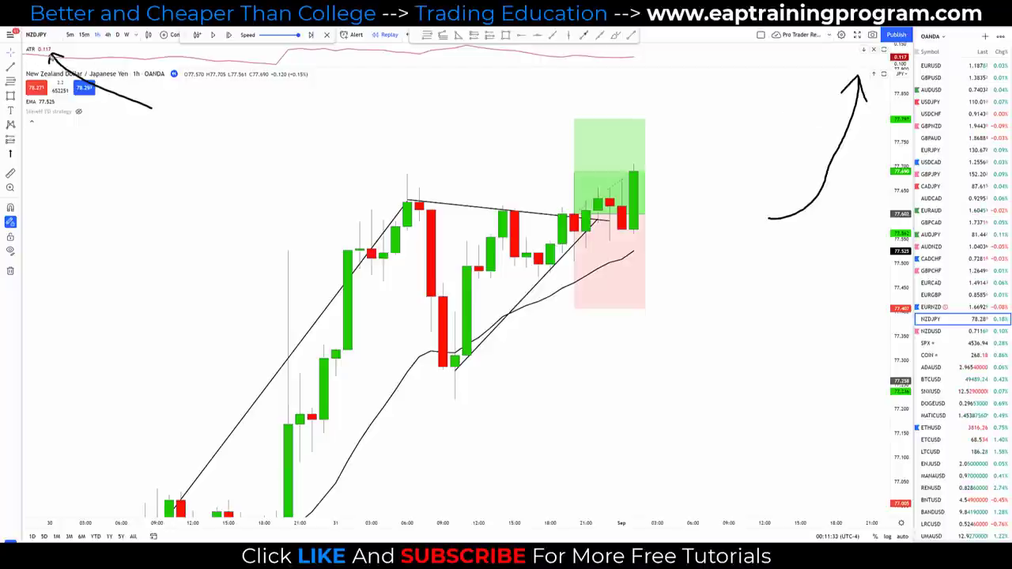
pyautogui.moveTo(43, 49)
pyautogui.mouseDown()
pyautogui.moveTo(47, 59)
pyautogui.moveTo(57, 49)
pyautogui.moveTo(41, 48)
pyautogui.mouseUp()
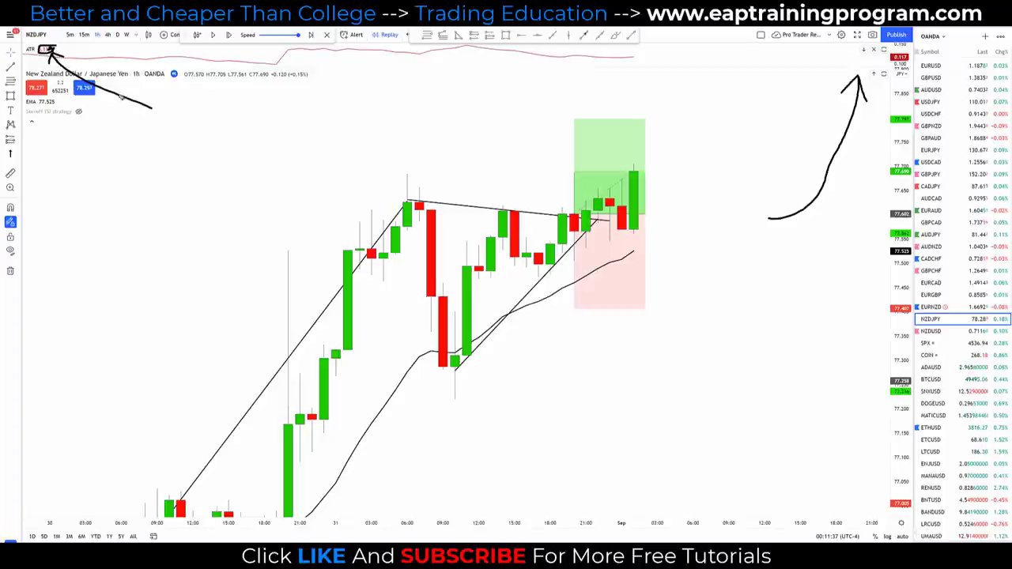
pyautogui.press('Escape')
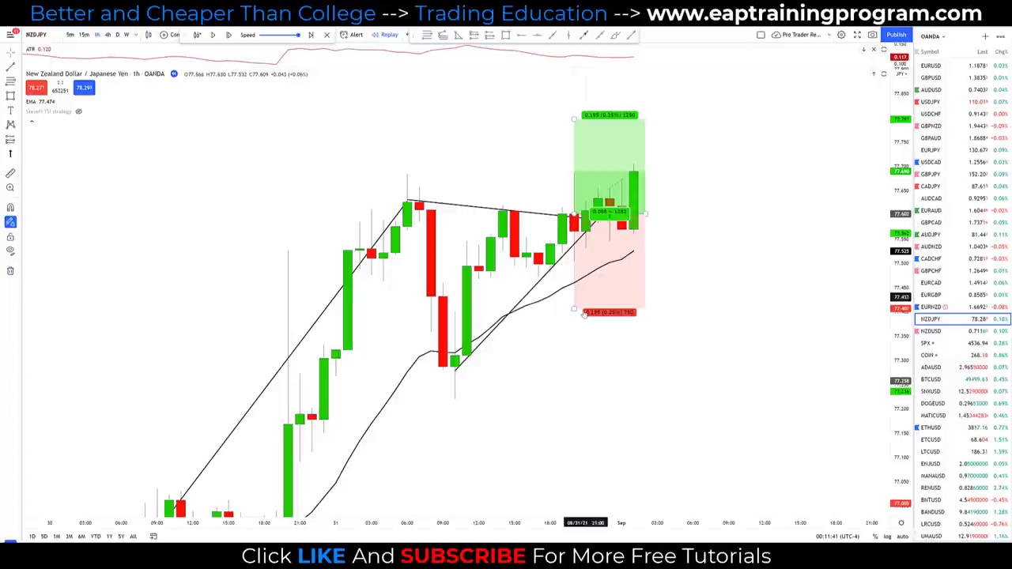
# Step: Place a horizontal ray at about 77.522 from the breakout candle and raise the long position's stop to that level
pyautogui.click(563, 262)
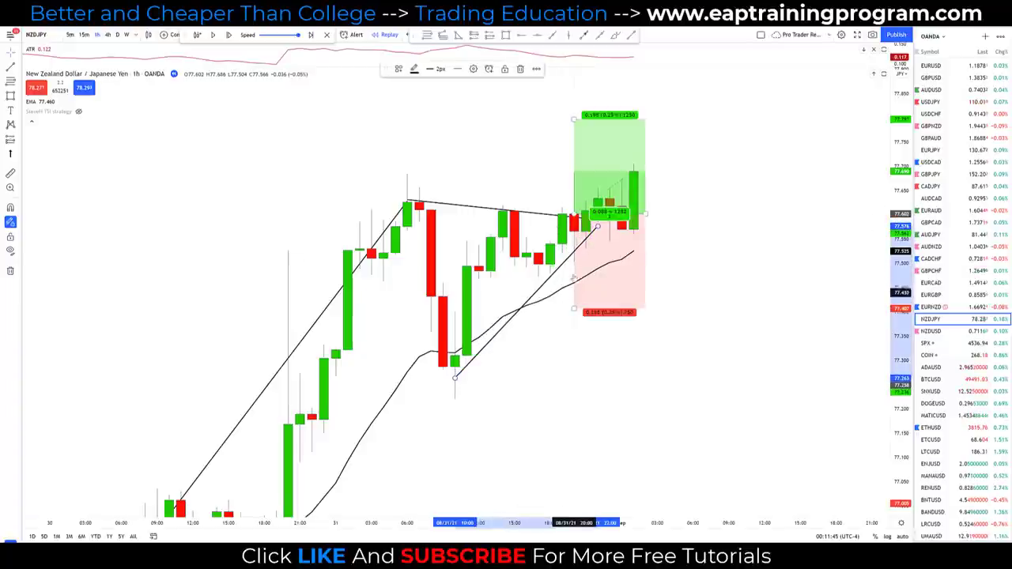
pyautogui.click(558, 254)
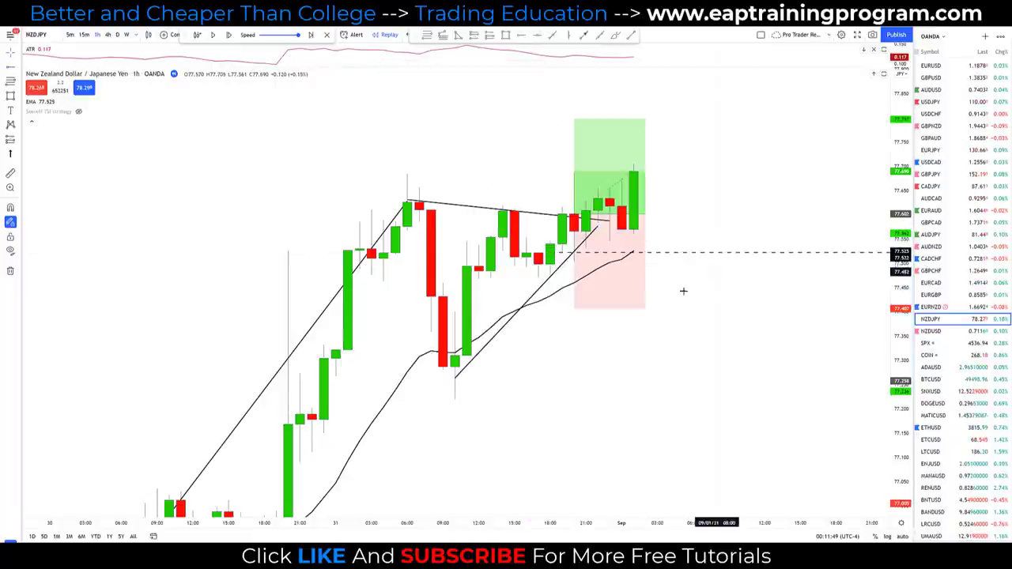
pyautogui.click(565, 311)
pyautogui.moveTo(564, 310); pyautogui.dragTo(574, 251)
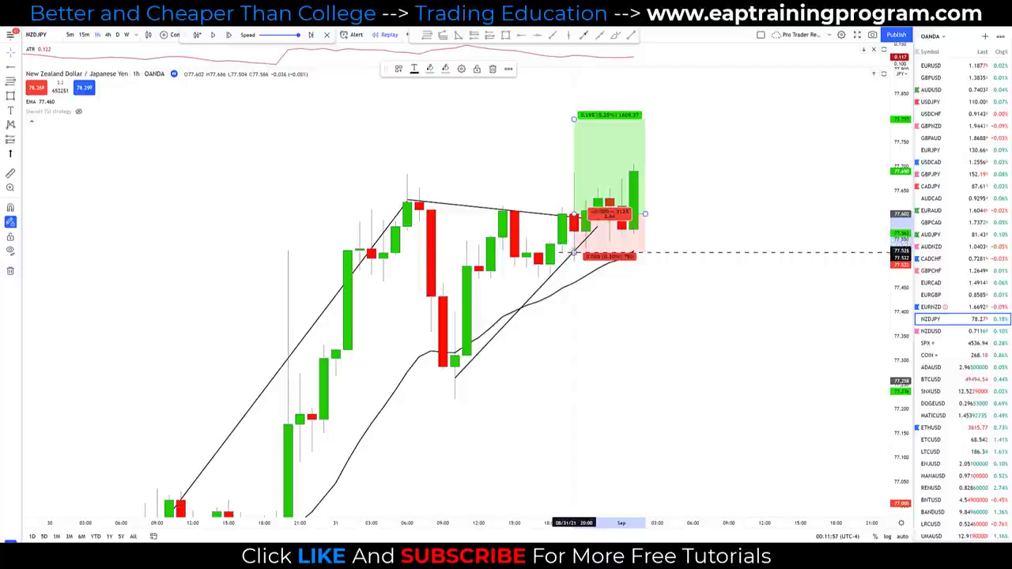
# Step: Lower the NZDJPY long position's stop to about 77.412 and raise its profit target to about 77.830
pyautogui.moveTo(574, 255); pyautogui.dragTo(575, 307)
pyautogui.moveTo(575, 117); pyautogui.dragTo(574, 103)
pyautogui.click(743, 155)
pyautogui.moveTo(900, 168); pyautogui.dragTo(900, 211)
pyautogui.moveTo(763, 206); pyautogui.dragTo(763, 216)
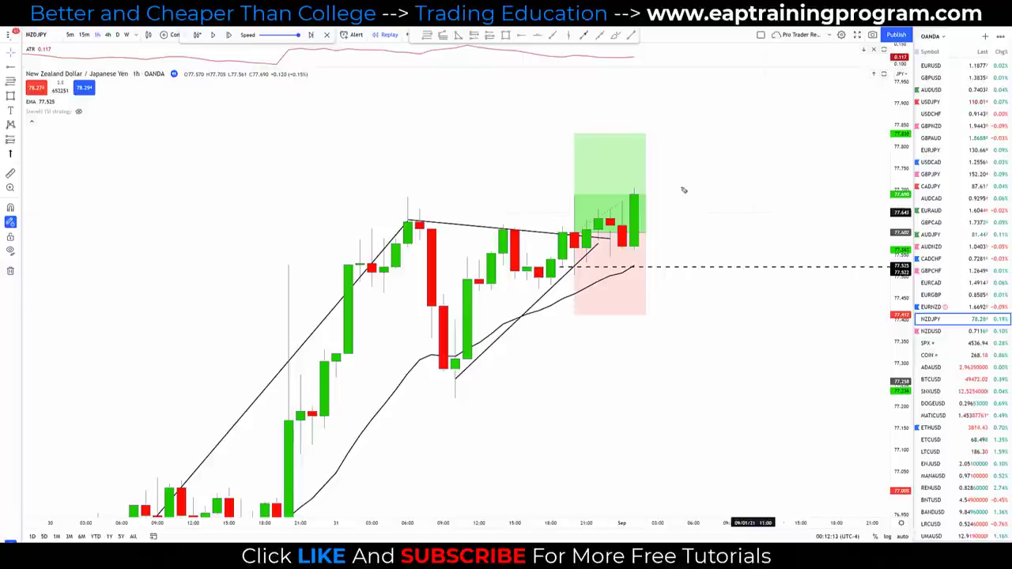
# Step: Ink arrows above and below the breakout candle and one to the ATR reading, write "14", and clear the ink
pyautogui.moveTo(558, 213)
pyautogui.mouseDown()
pyautogui.moveTo(559, 226)
pyautogui.moveTo(569, 210)
pyautogui.mouseUp()
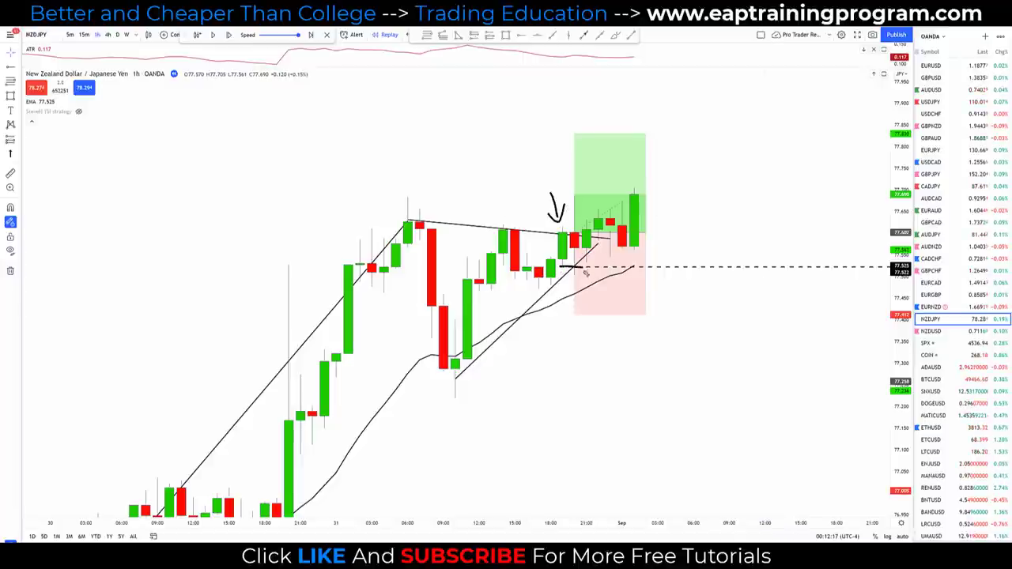
pyautogui.moveTo(565, 278); pyautogui.dragTo(572, 283)
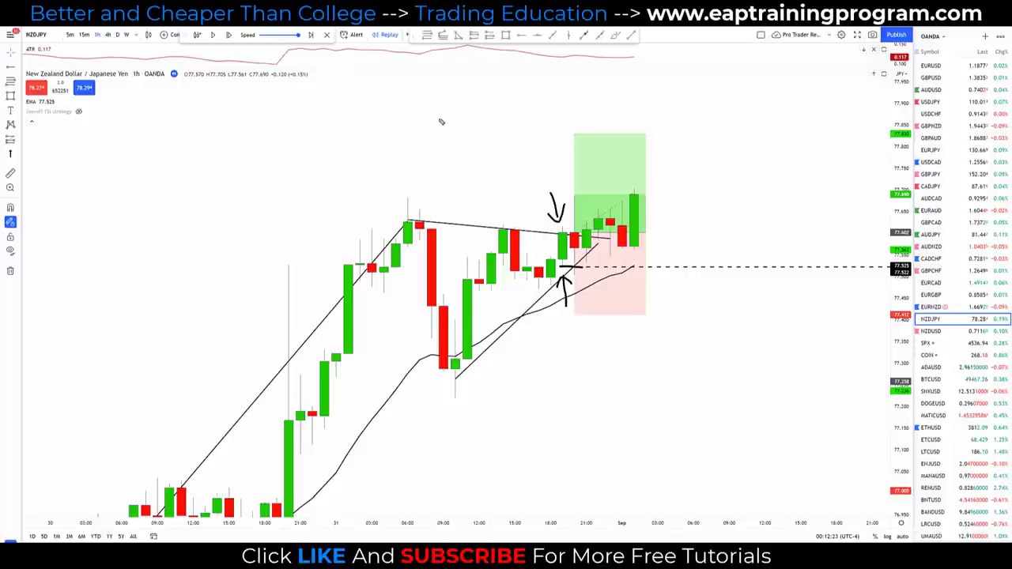
pyautogui.moveTo(300, 163)
pyautogui.mouseDown()
pyautogui.moveTo(79, 106)
pyautogui.moveTo(48, 53)
pyautogui.moveTo(62, 61)
pyautogui.mouseUp()
pyautogui.moveTo(377, 133)
pyautogui.mouseDown()
pyautogui.moveTo(377, 174)
pyautogui.moveTo(403, 153)
pyautogui.mouseUp()
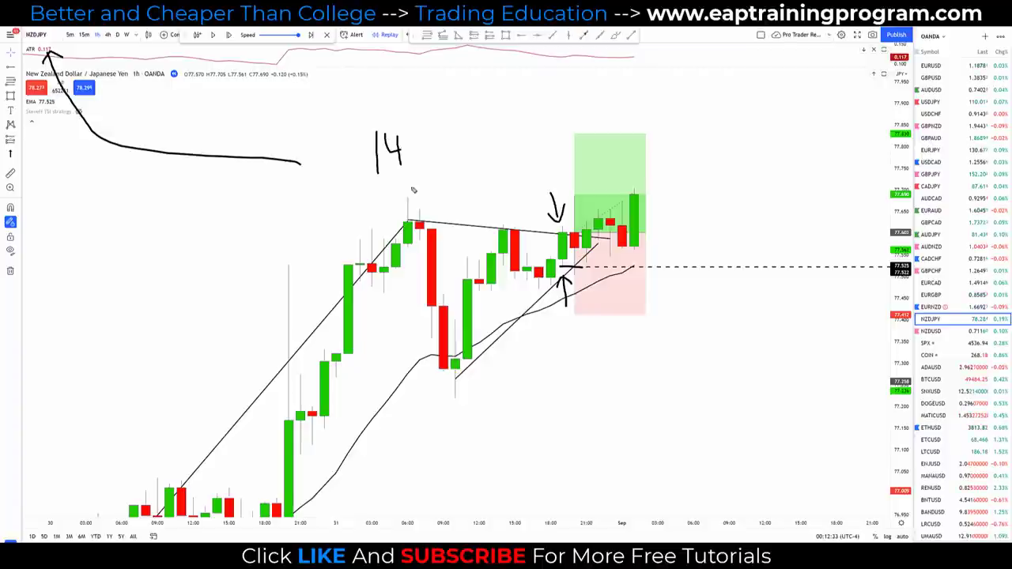
pyautogui.press('e')
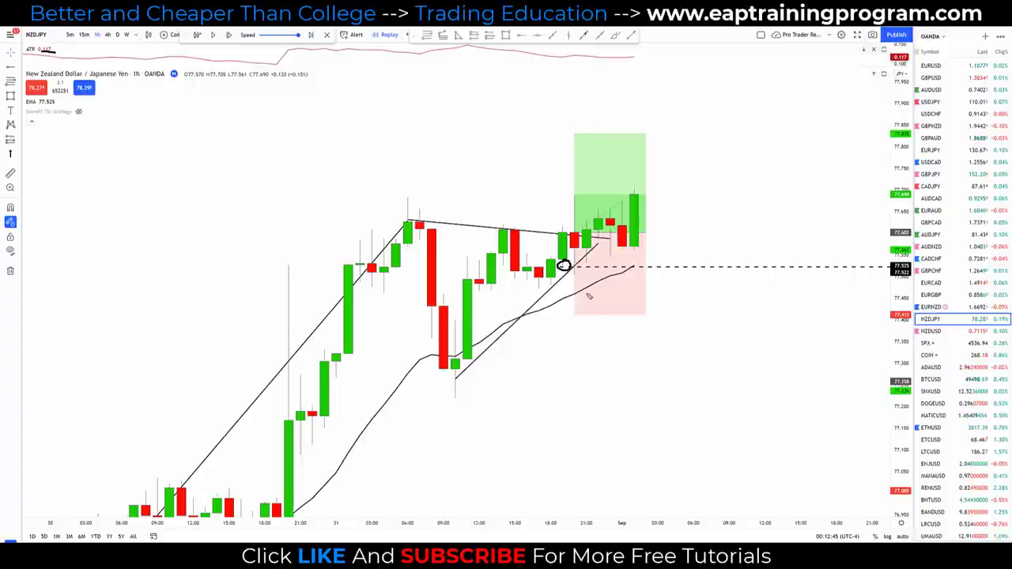
# Step: Play the NZDJPY replay forward past the long position through the 06:00 candle on September 1
pyautogui.click(600, 315)
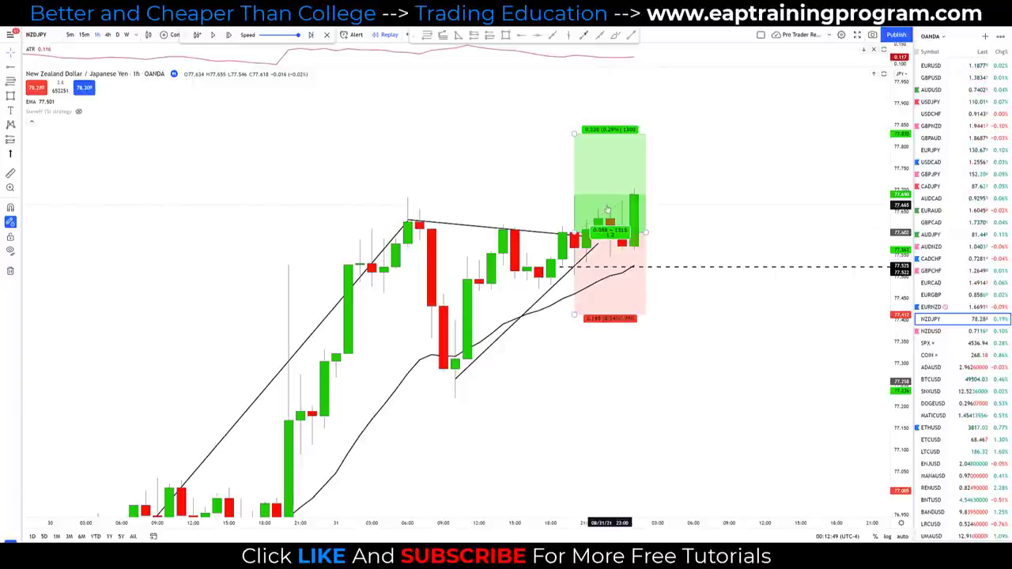
pyautogui.click(488, 100)
pyautogui.click(213, 36)
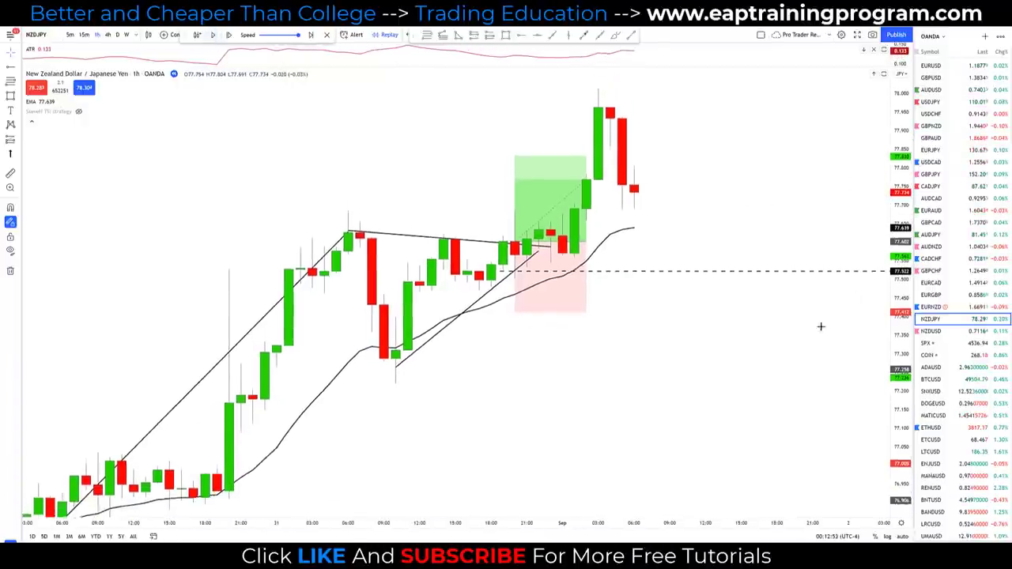
# Step: Place a vertical line on the 08/31/21 19:00 breakout candle, ink an arrow to the 1h timeframe, and clear the ink
pyautogui.click(501, 134)
pyautogui.click(460, 168)
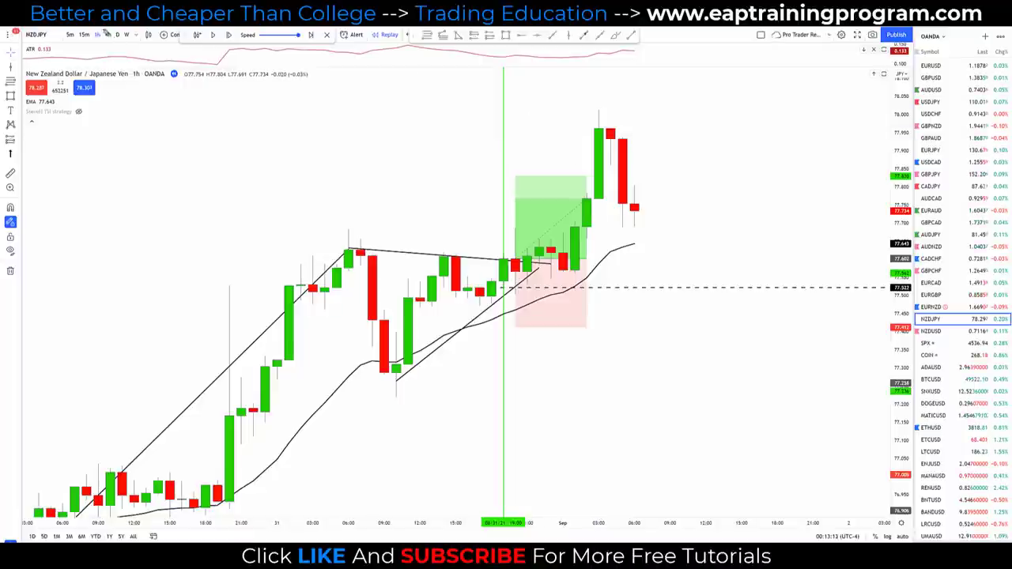
pyautogui.moveTo(104, 29); pyautogui.dragTo(95, 30)
pyautogui.moveTo(140, 125); pyautogui.dragTo(106, 53)
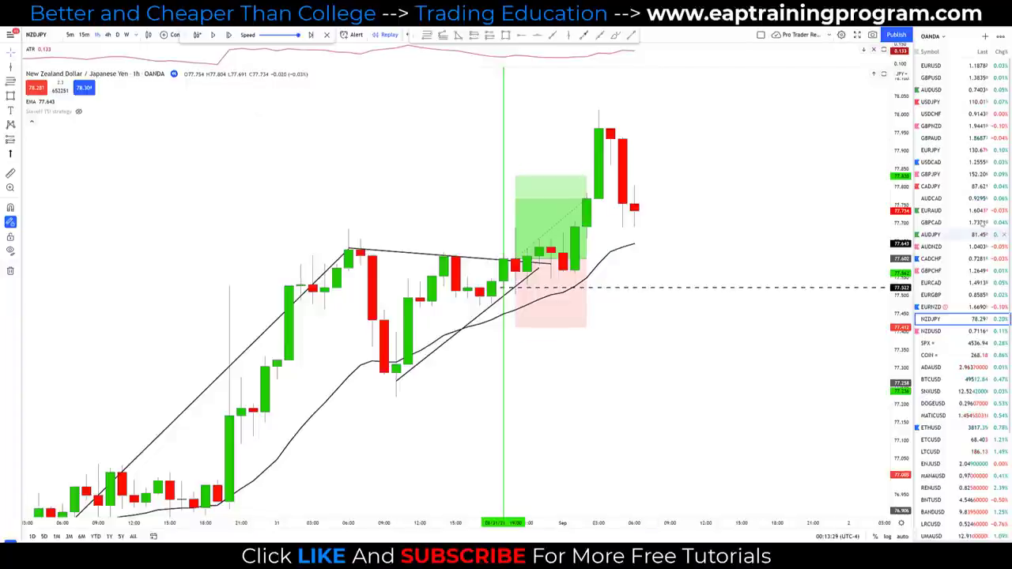
# Step: On the AMC hourly chart, ink an arrow to the volume bars, mark their latest end, and clear the ink
pyautogui.moveTo(894, 164); pyautogui.dragTo(894, 216)
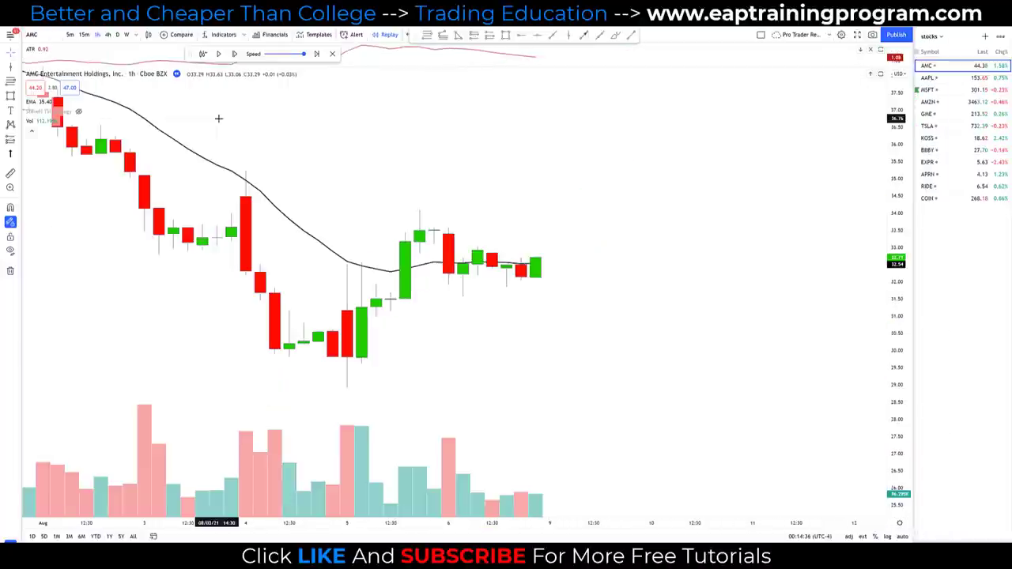
pyautogui.moveTo(591, 359)
pyautogui.mouseDown()
pyautogui.moveTo(493, 458)
pyautogui.moveTo(546, 451)
pyautogui.mouseUp()
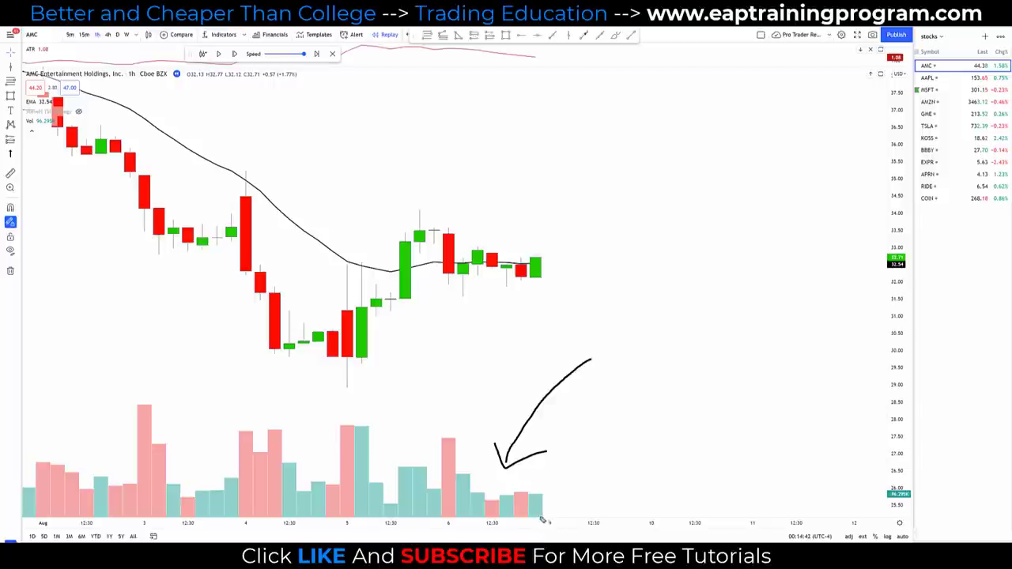
pyautogui.moveTo(548, 519)
pyautogui.mouseDown()
pyautogui.moveTo(551, 448)
pyautogui.moveTo(568, 520)
pyautogui.mouseUp()
pyautogui.press('Escape')
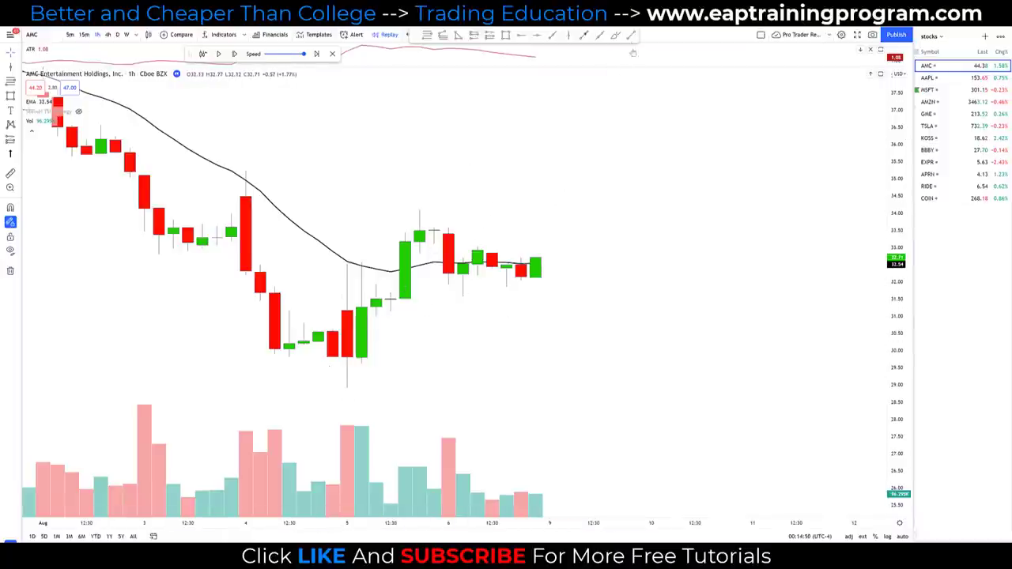
# Step: Draw AMC's rising flagpole trend line and the descending line above the pullback, extending the latter at both ends
pyautogui.click(346, 362)
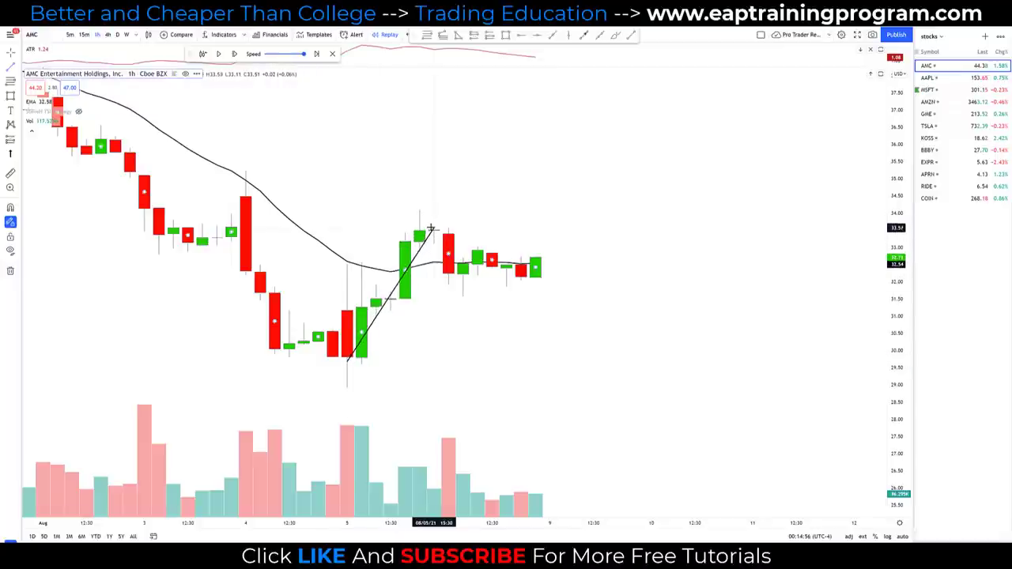
pyautogui.click(433, 230)
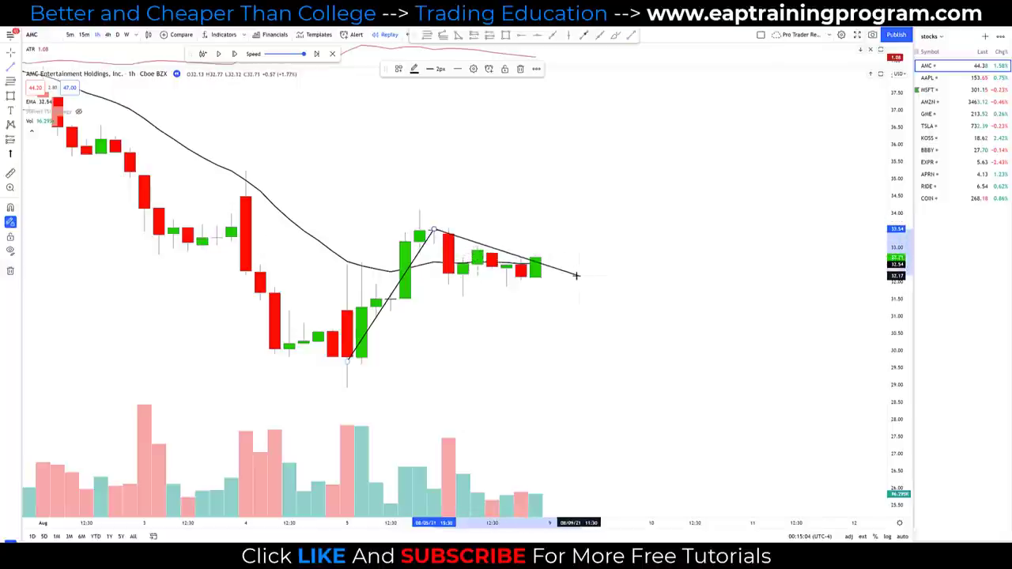
pyautogui.click(536, 268)
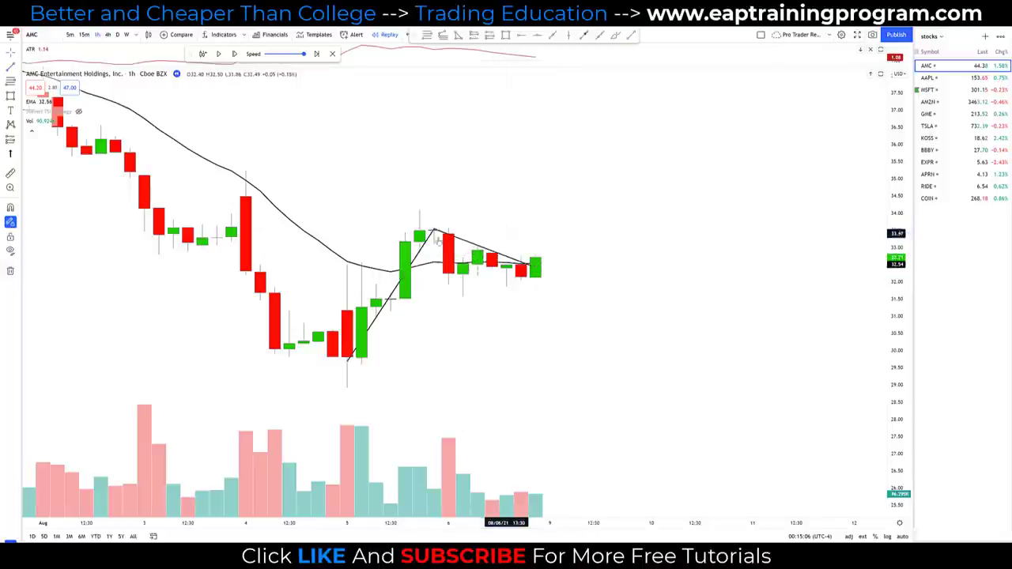
pyautogui.moveTo(434, 229); pyautogui.dragTo(398, 218)
pyautogui.moveTo(536, 270); pyautogui.dragTo(539, 301)
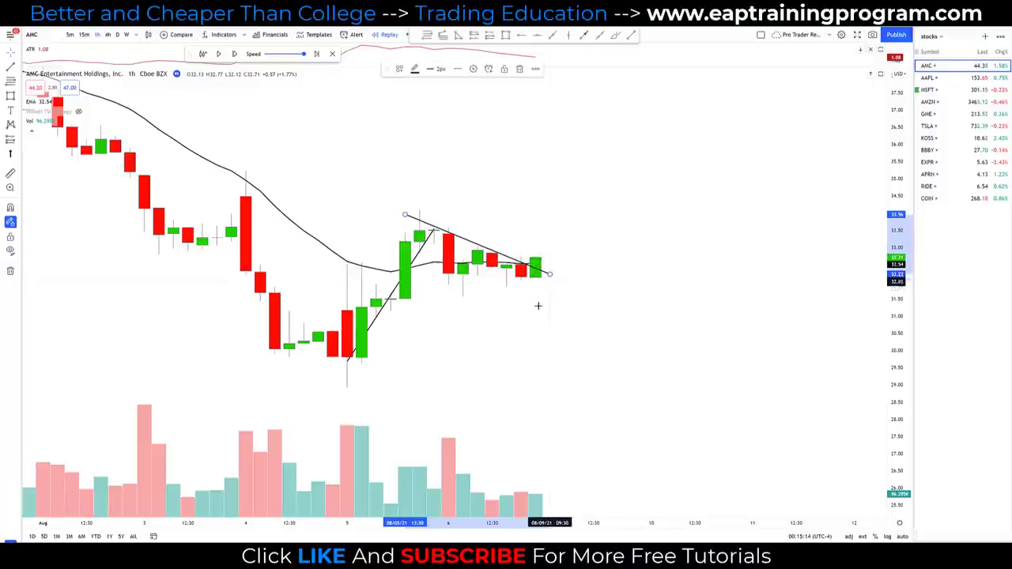
pyautogui.click(529, 315)
# Step: Ink marks around AMC's breakout candle and over its volume bars, and clear the ink
pyautogui.moveTo(514, 264)
pyautogui.mouseDown()
pyautogui.moveTo(560, 250)
pyautogui.moveTo(514, 269)
pyautogui.moveTo(546, 243)
pyautogui.mouseUp()
pyautogui.moveTo(536, 441)
pyautogui.mouseDown()
pyautogui.moveTo(539, 492)
pyautogui.moveTo(548, 473)
pyautogui.mouseUp()
pyautogui.moveTo(488, 488); pyautogui.dragTo(537, 488)
pyautogui.press('Escape')
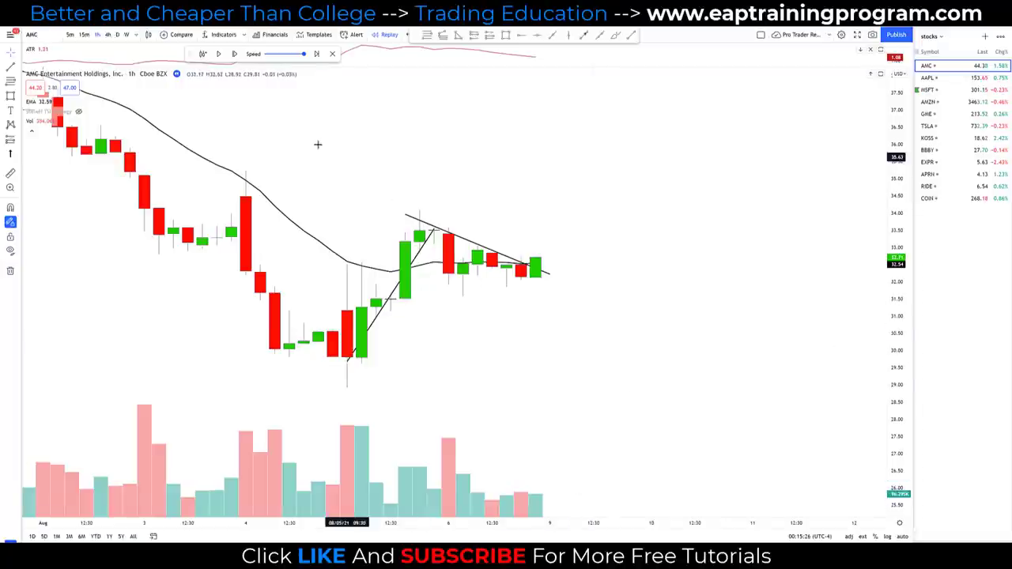
# Step: Advance the AMC replay by one candle, ink a box and arrow over its volume bar, and clear the ink
pyautogui.click(235, 55)
pyautogui.click(235, 56)
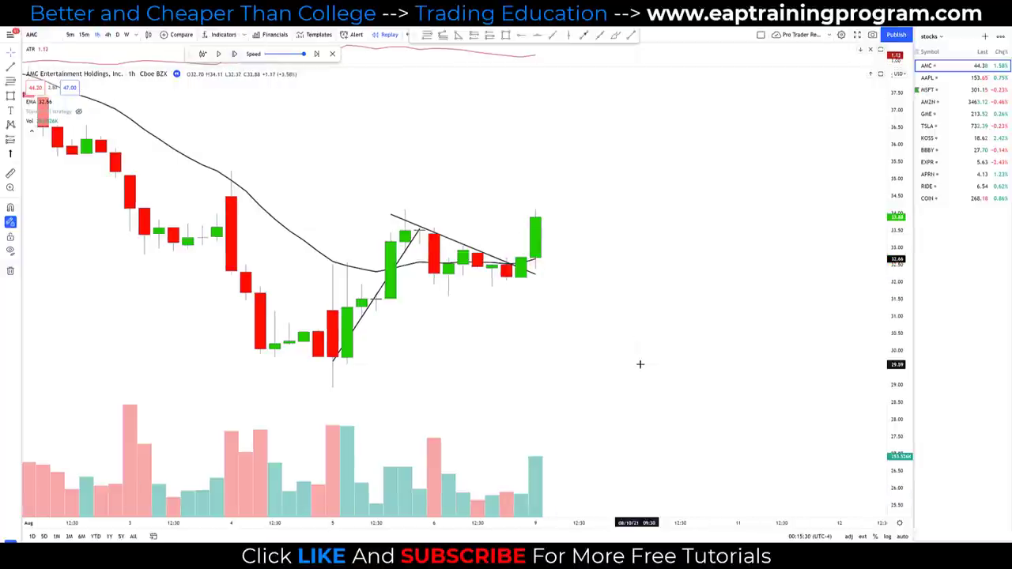
pyautogui.moveTo(526, 453)
pyautogui.mouseDown()
pyautogui.moveTo(528, 524)
pyautogui.moveTo(552, 475)
pyautogui.moveTo(545, 440)
pyautogui.moveTo(534, 461)
pyautogui.mouseUp()
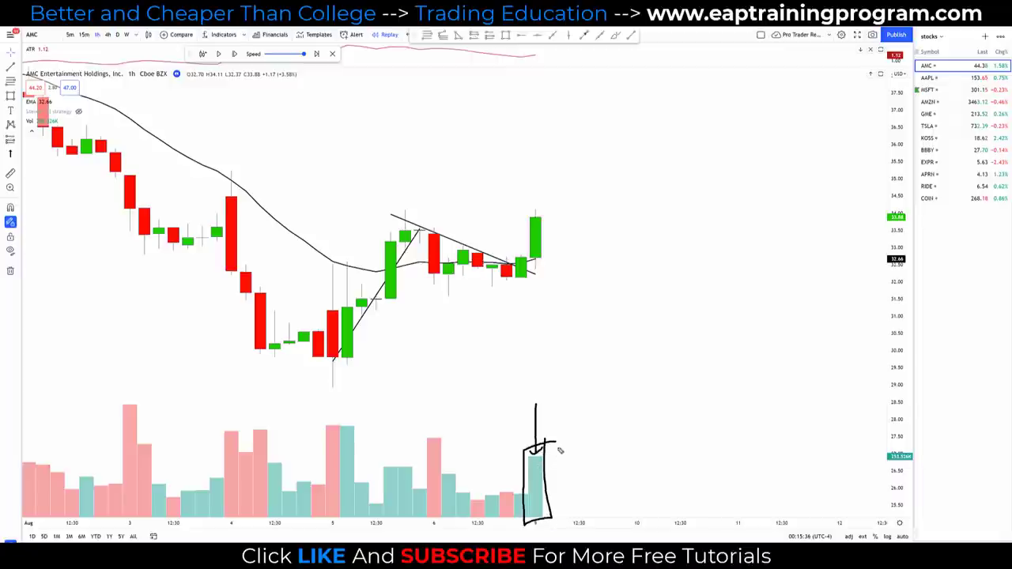
pyautogui.press('e')
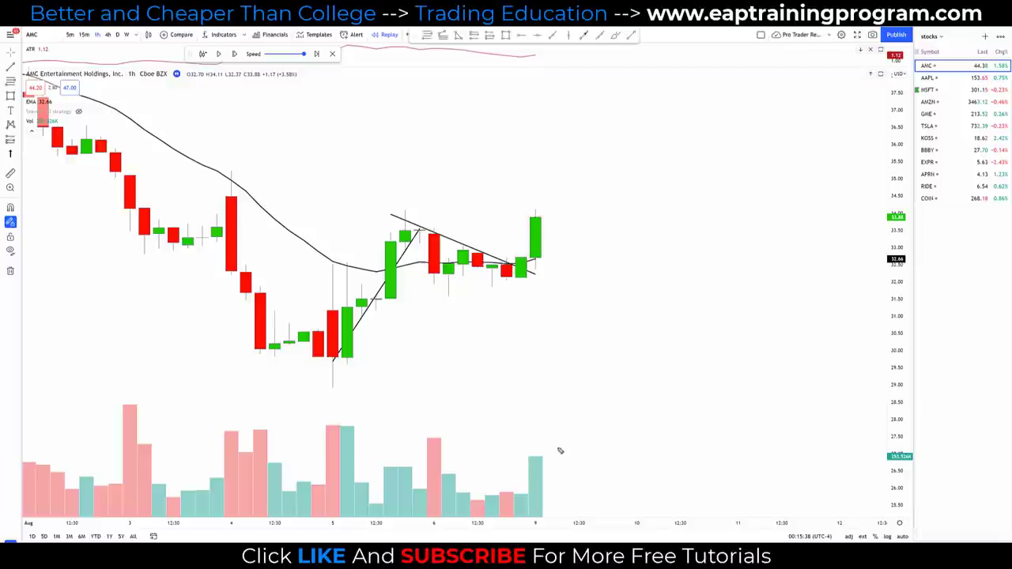
pyautogui.moveTo(531, 439)
pyautogui.mouseDown()
pyautogui.moveTo(528, 460)
pyautogui.moveTo(549, 442)
pyautogui.mouseUp()
pyautogui.hotkey('ctrl', 'z')
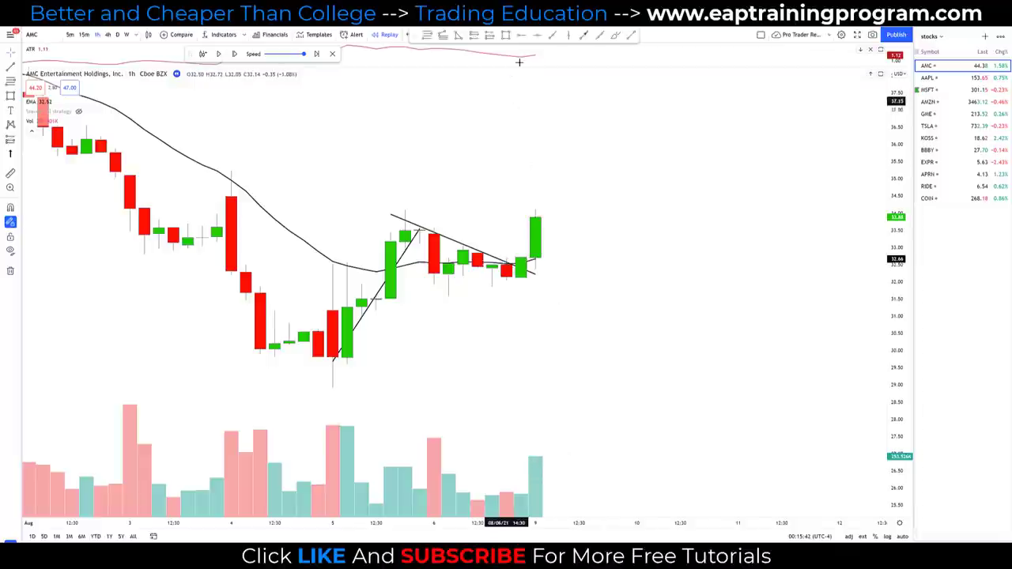
# Step: Place a long position on AMC at 33.88 with its stop at about 31.26 and target at about 37.03
pyautogui.click(489, 36)
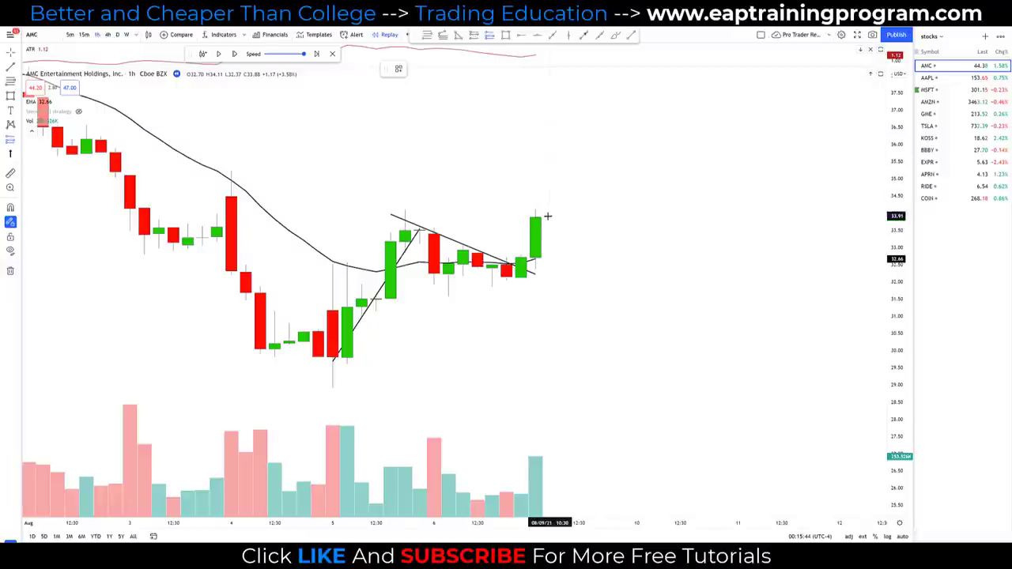
pyautogui.click(548, 217)
pyautogui.click(502, 194)
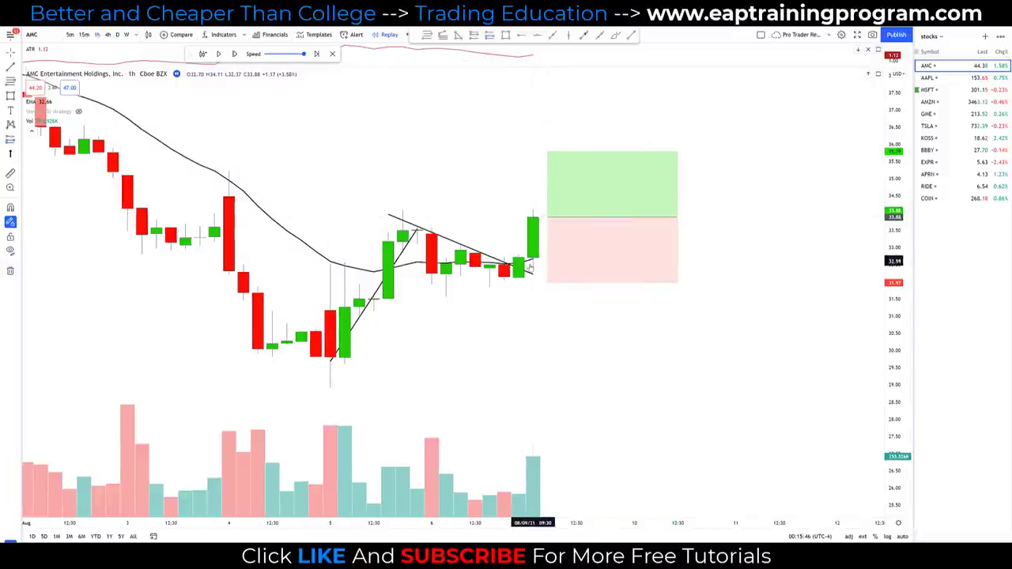
pyautogui.moveTo(546, 282); pyautogui.dragTo(548, 269)
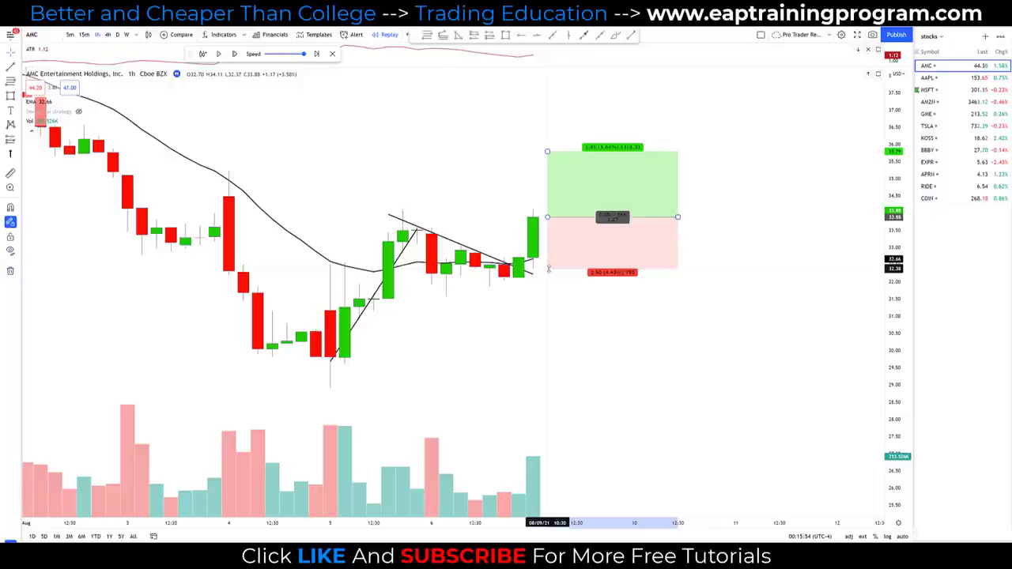
pyautogui.moveTo(548, 269); pyautogui.dragTo(554, 307)
pyautogui.click(506, 309)
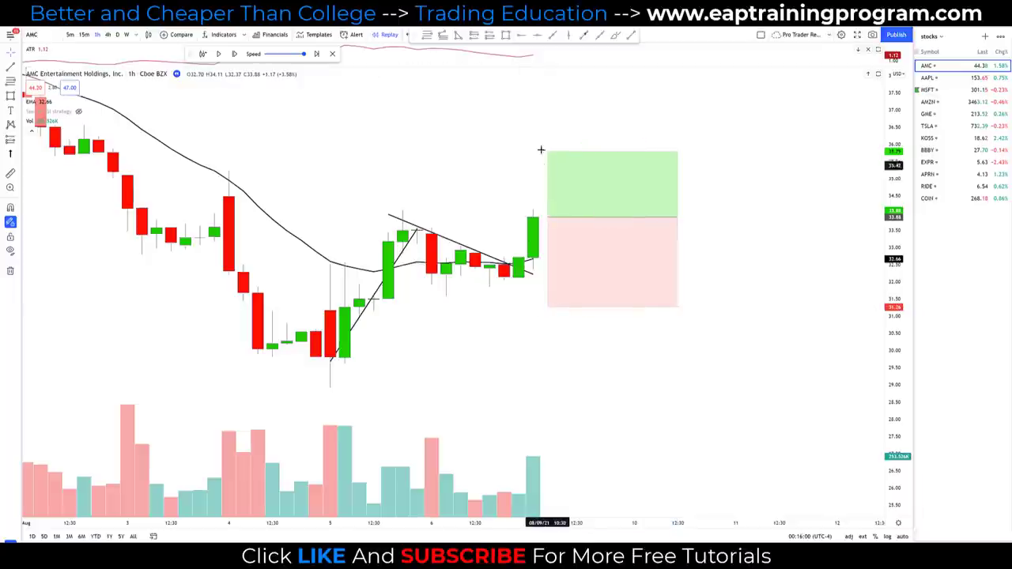
pyautogui.moveTo(548, 151); pyautogui.dragTo(547, 108)
pyautogui.click(475, 186)
# Step: Play the AMC replay forward, circle and arrow the candle peak at the target, extend a line from it, and clear the ink
pyautogui.moveTo(700, 243); pyautogui.dragTo(763, 301)
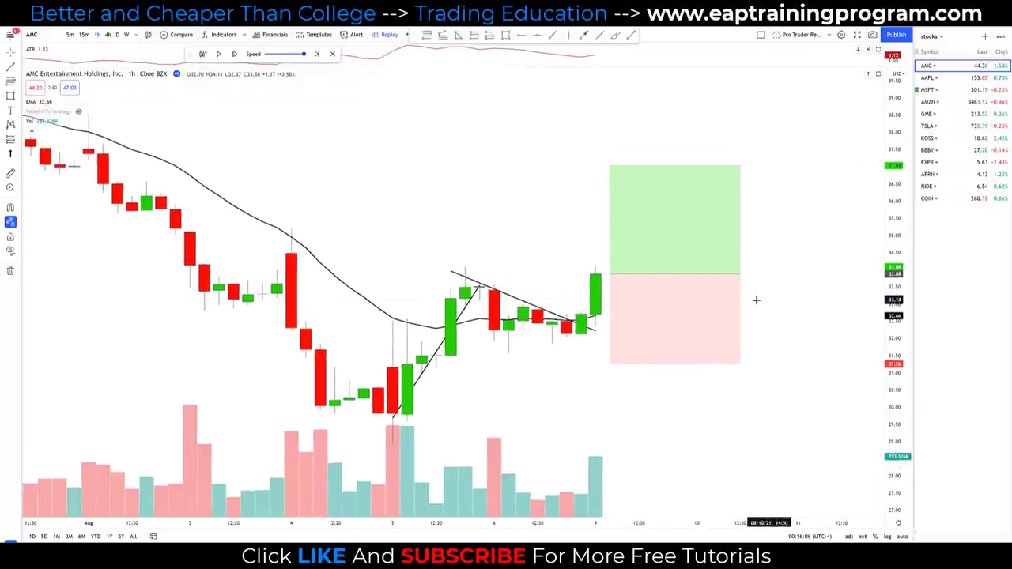
pyautogui.click(219, 54)
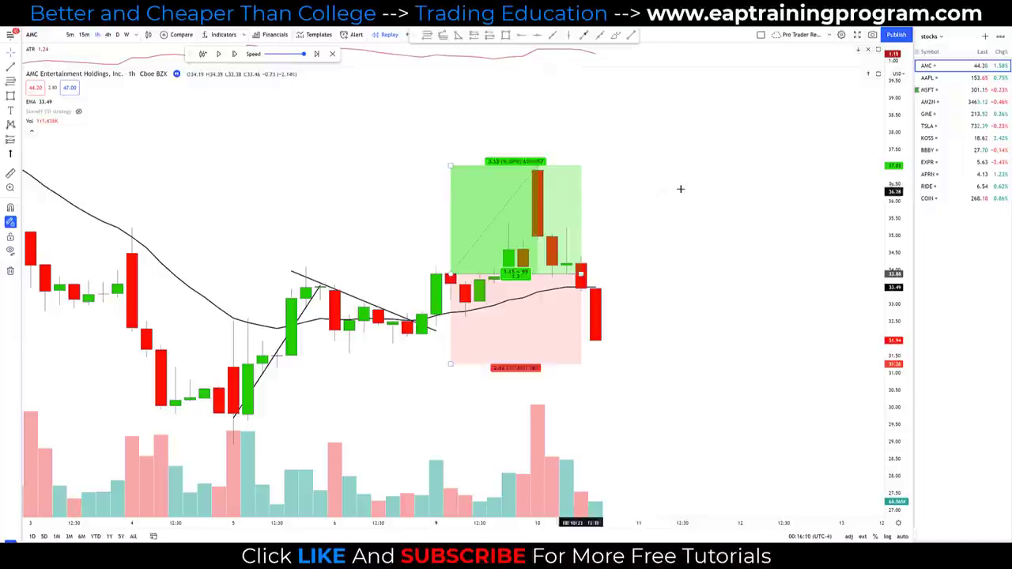
pyautogui.moveTo(547, 151)
pyautogui.mouseDown()
pyautogui.moveTo(534, 177)
pyautogui.moveTo(539, 157)
pyautogui.mouseUp()
pyautogui.moveTo(533, 117)
pyautogui.mouseDown()
pyautogui.moveTo(544, 163)
pyautogui.moveTo(552, 150)
pyautogui.mouseUp()
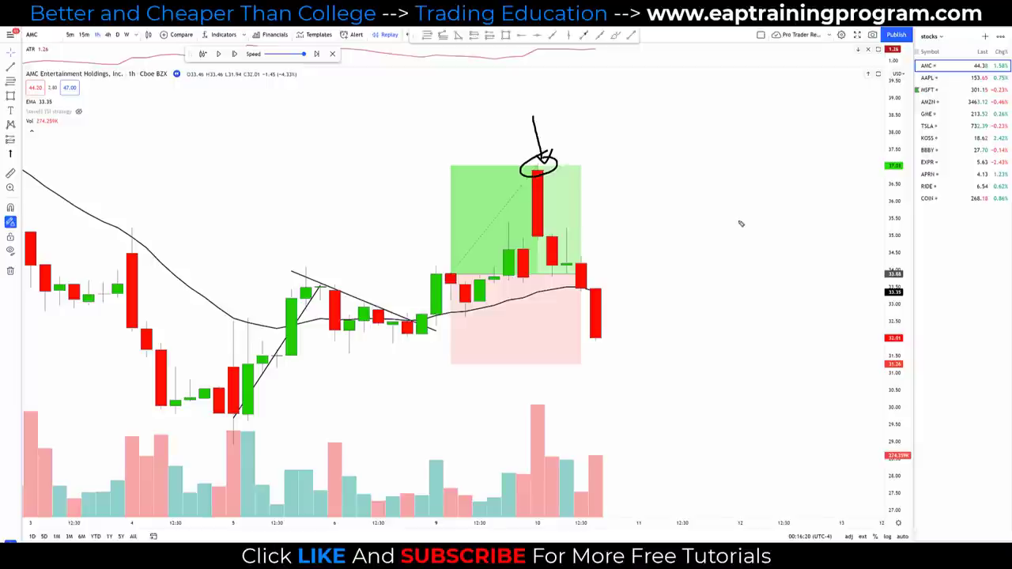
pyautogui.moveTo(527, 170); pyautogui.dragTo(627, 168)
pyautogui.press('Escape')
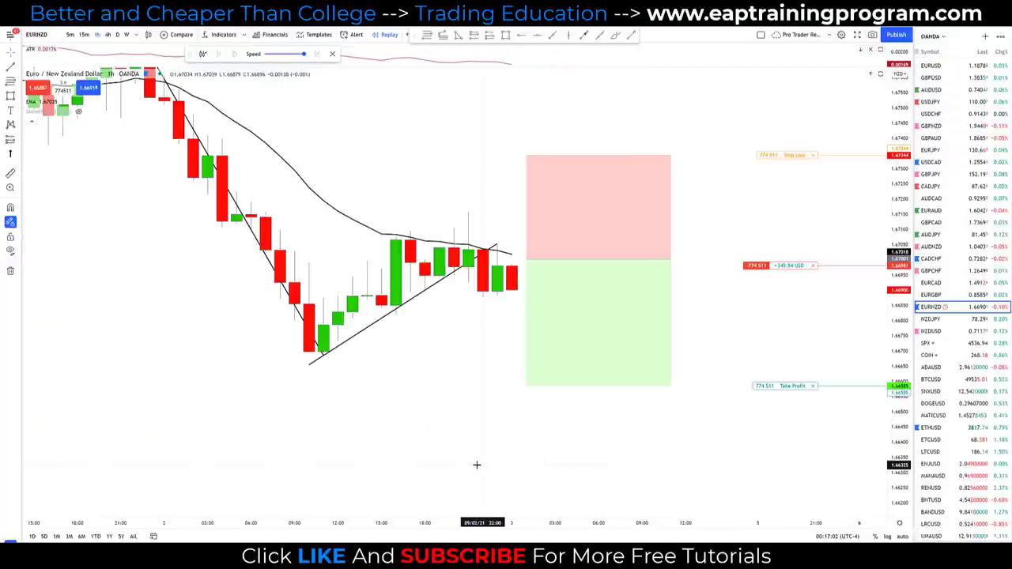
# Step: On EURNZD, underline the open position's profit, ink downward and upward paths from the latest candle, and clear the ink
pyautogui.moveTo(789, 280); pyautogui.dragTo(808, 278)
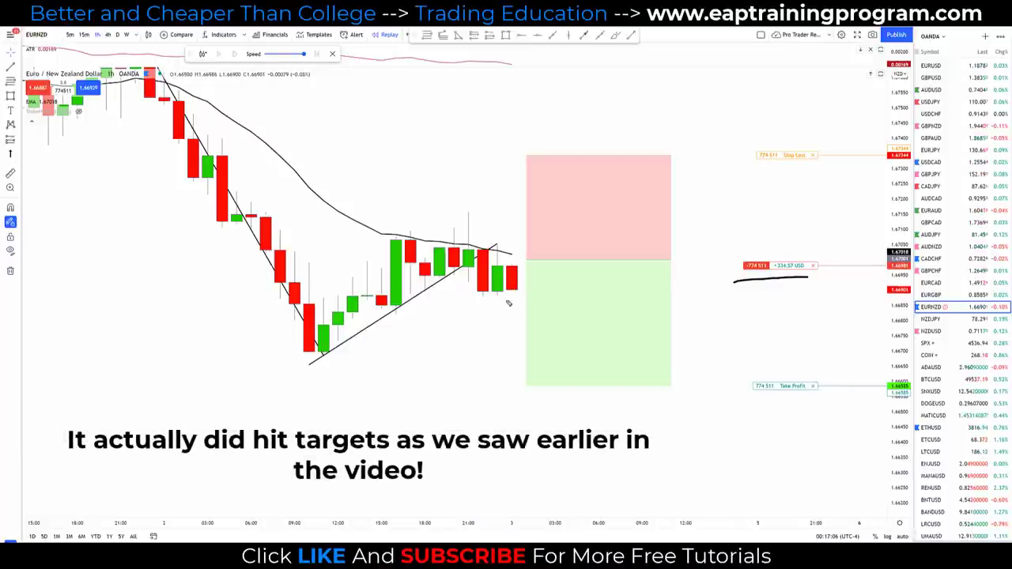
pyautogui.moveTo(512, 291); pyautogui.dragTo(539, 368)
pyautogui.moveTo(514, 291); pyautogui.dragTo(563, 170)
pyautogui.press('Escape')
pyautogui.click(653, 344)
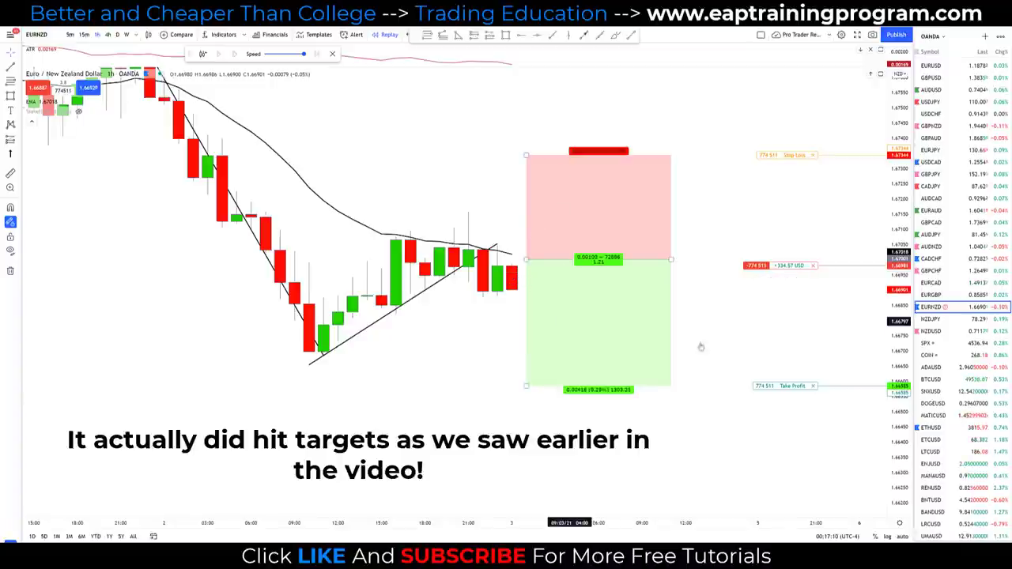
pyautogui.moveTo(895, 210); pyautogui.dragTo(896, 253)
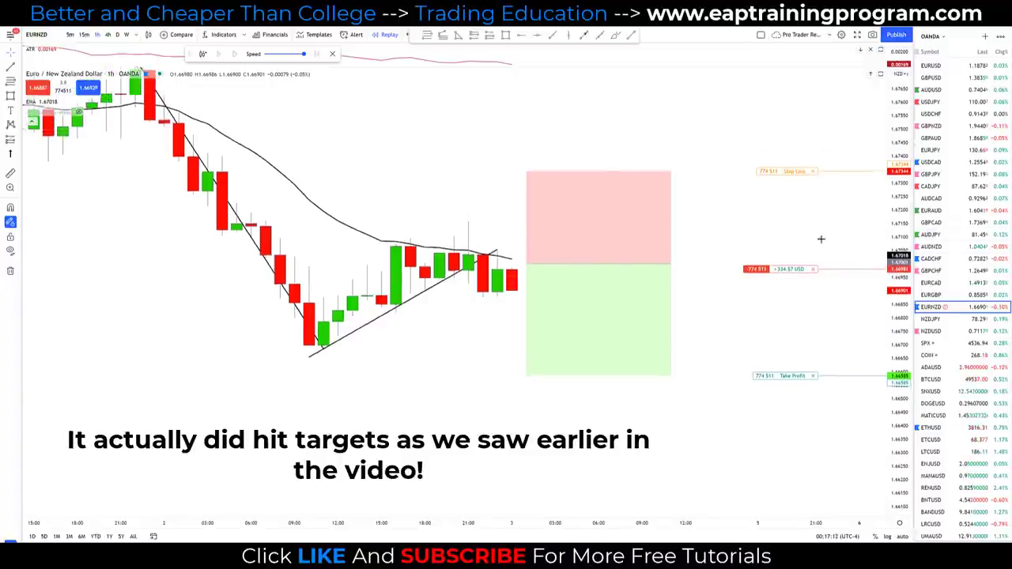
# Step: In an empty area of the EURNZD chart, ink a triangle containing a circled dollar sign, with a short arrow at its apex
pyautogui.moveTo(662, 151); pyautogui.dragTo(433, 380)
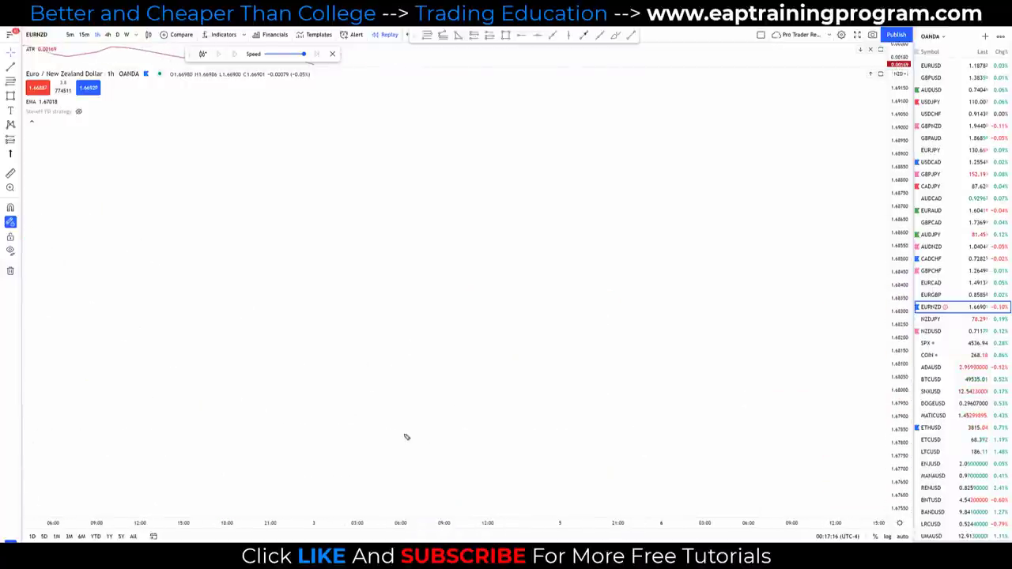
pyautogui.moveTo(330, 405)
pyautogui.mouseDown()
pyautogui.moveTo(440, 185)
pyautogui.moveTo(474, 201)
pyautogui.moveTo(559, 409)
pyautogui.moveTo(332, 411)
pyautogui.mouseUp()
pyautogui.moveTo(467, 284)
pyautogui.mouseDown()
pyautogui.moveTo(459, 311)
pyautogui.moveTo(405, 325)
pyautogui.moveTo(439, 362)
pyautogui.mouseUp()
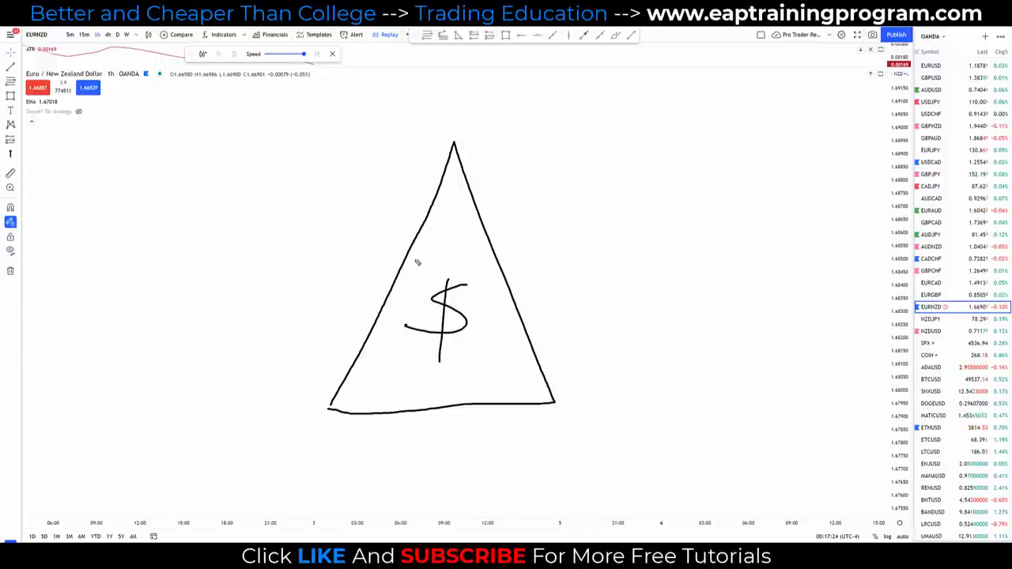
pyautogui.moveTo(477, 276)
pyautogui.mouseDown()
pyautogui.moveTo(412, 306)
pyautogui.moveTo(417, 363)
pyautogui.moveTo(472, 323)
pyautogui.moveTo(471, 274)
pyautogui.mouseUp()
pyautogui.moveTo(457, 145)
pyautogui.mouseDown()
pyautogui.moveTo(465, 136)
pyautogui.moveTo(477, 143)
pyautogui.moveTo(471, 150)
pyautogui.mouseUp()
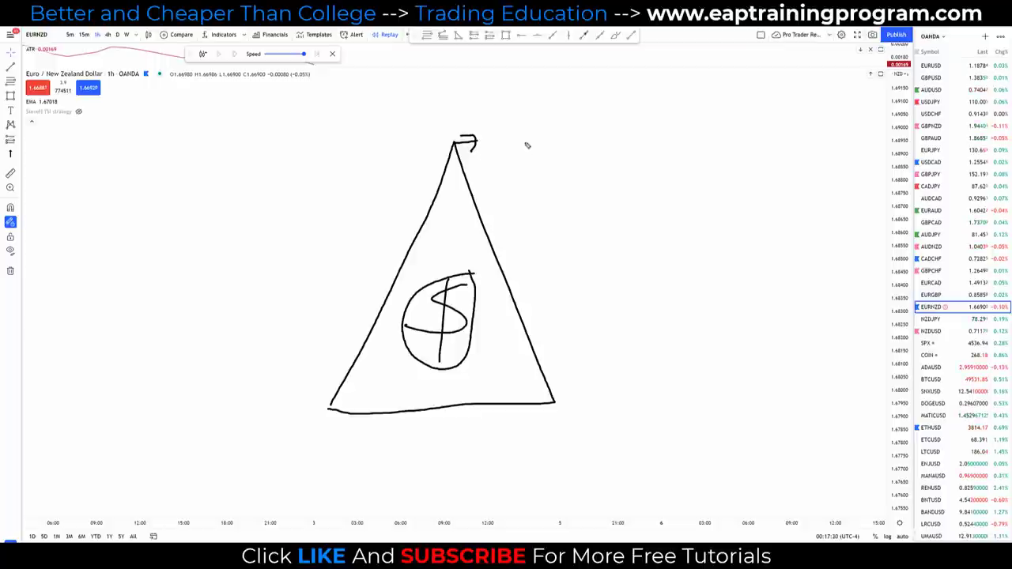
# Step: Handwrite S at the triangle's apex with an arrow rising toward it, and label the base corners RM and TP
pyautogui.moveTo(512, 120)
pyautogui.mouseDown()
pyautogui.moveTo(510, 161)
pyautogui.moveTo(491, 164)
pyautogui.mouseUp()
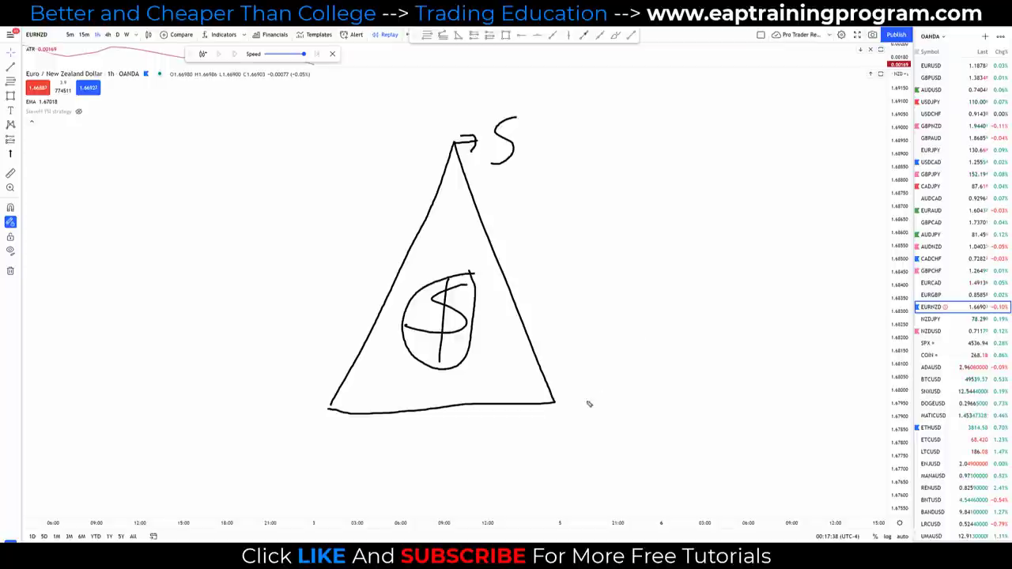
pyautogui.moveTo(548, 273)
pyautogui.mouseDown()
pyautogui.moveTo(533, 172)
pyautogui.moveTo(548, 168)
pyautogui.mouseUp()
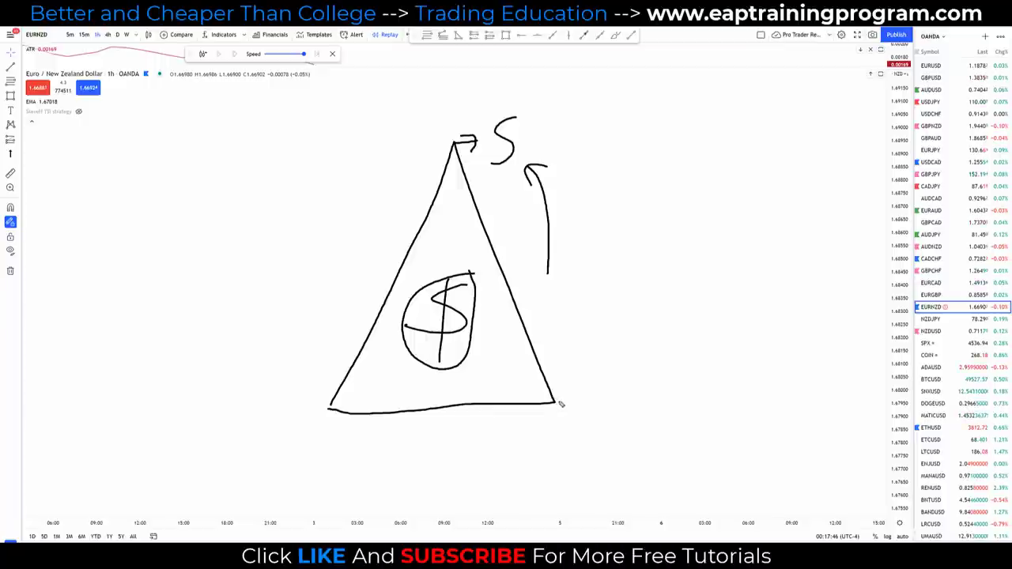
pyautogui.moveTo(556, 402)
pyautogui.mouseDown()
pyautogui.moveTo(588, 397)
pyautogui.moveTo(603, 414)
pyautogui.mouseUp()
pyautogui.moveTo(597, 378); pyautogui.dragTo(627, 414)
pyautogui.moveTo(628, 390); pyautogui.dragTo(647, 406)
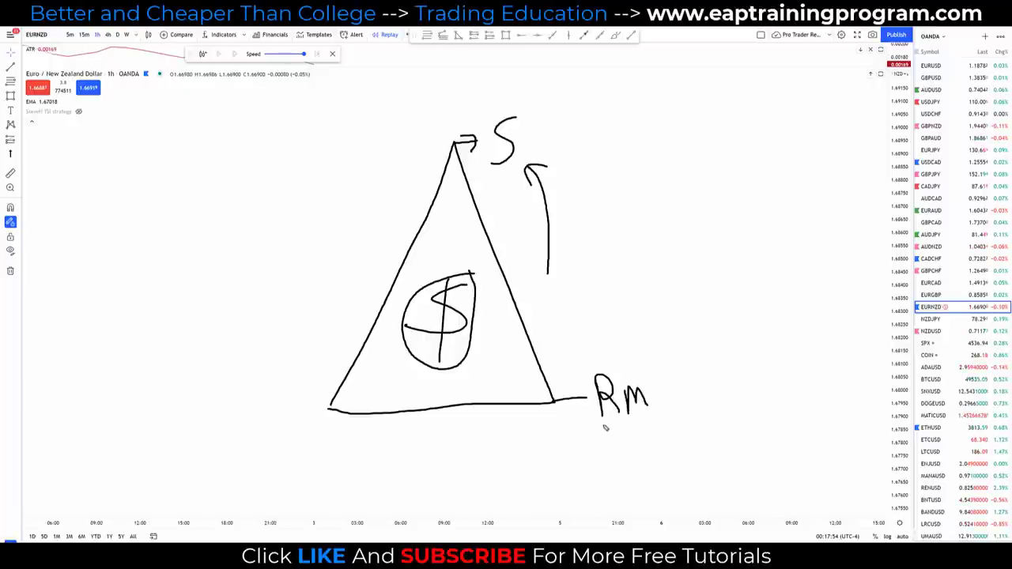
pyautogui.moveTo(348, 409)
pyautogui.mouseDown()
pyautogui.moveTo(304, 417)
pyautogui.moveTo(272, 445)
pyautogui.mouseUp()
pyautogui.moveTo(271, 409)
pyautogui.mouseDown()
pyautogui.moveTo(261, 414)
pyautogui.moveTo(279, 407)
pyautogui.moveTo(282, 445)
pyautogui.moveTo(283, 431)
pyautogui.mouseUp()
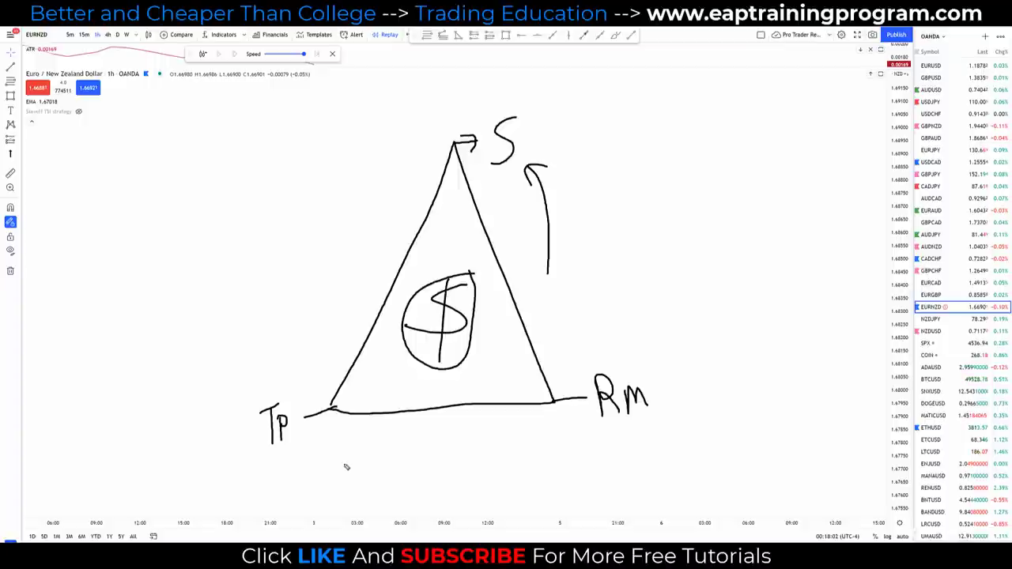
# Step: Underline the RM and TP labels and ink arrows pointing toward them and the triangle's base
pyautogui.moveTo(650, 421); pyautogui.dragTo(598, 424)
pyautogui.moveTo(258, 453); pyautogui.dragTo(295, 452)
pyautogui.moveTo(715, 411); pyautogui.dragTo(671, 403)
pyautogui.moveTo(187, 465)
pyautogui.mouseDown()
pyautogui.moveTo(245, 435)
pyautogui.moveTo(244, 446)
pyautogui.mouseUp()
pyautogui.moveTo(397, 397)
pyautogui.mouseDown()
pyautogui.moveTo(417, 377)
pyautogui.moveTo(415, 386)
pyautogui.mouseUp()
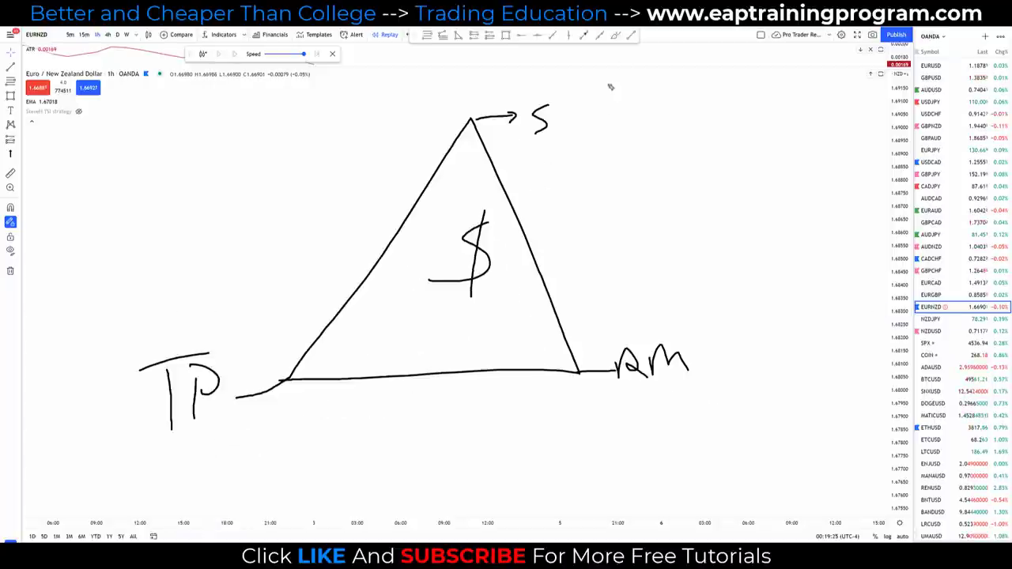
# Step: On the redrawn triangle, extend S with arrows to BT and an underlined OP, and ink curved arrows from OP to RM and on to TP
pyautogui.moveTo(556, 120)
pyautogui.mouseDown()
pyautogui.moveTo(623, 120)
pyautogui.moveTo(606, 140)
pyautogui.mouseUp()
pyautogui.moveTo(638, 100); pyautogui.dragTo(632, 133)
pyautogui.moveTo(660, 99)
pyautogui.mouseDown()
pyautogui.moveTo(659, 132)
pyautogui.moveTo(695, 89)
pyautogui.moveTo(716, 112)
pyautogui.moveTo(710, 120)
pyautogui.moveTo(733, 119)
pyautogui.moveTo(740, 98)
pyautogui.moveTo(776, 126)
pyautogui.moveTo(718, 281)
pyautogui.moveTo(677, 328)
pyautogui.moveTo(700, 323)
pyautogui.mouseUp()
pyautogui.moveTo(663, 386)
pyautogui.mouseDown()
pyautogui.moveTo(263, 445)
pyautogui.moveTo(216, 423)
pyautogui.moveTo(263, 415)
pyautogui.mouseUp()
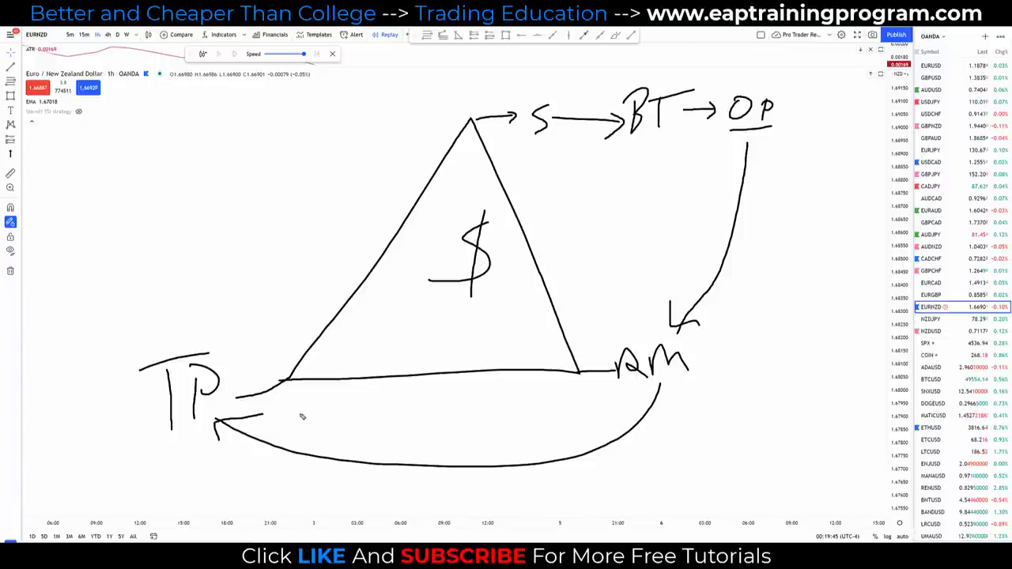
# Step: Circle the dollar sign and ink arrows pointing to the S label and toward the triangle's sloping side above TP
pyautogui.moveTo(495, 207)
pyautogui.mouseDown()
pyautogui.moveTo(484, 202)
pyautogui.moveTo(405, 299)
pyautogui.moveTo(510, 255)
pyautogui.moveTo(496, 208)
pyautogui.mouseUp()
pyautogui.moveTo(575, 184)
pyautogui.mouseDown()
pyautogui.moveTo(546, 145)
pyautogui.moveTo(563, 153)
pyautogui.mouseUp()
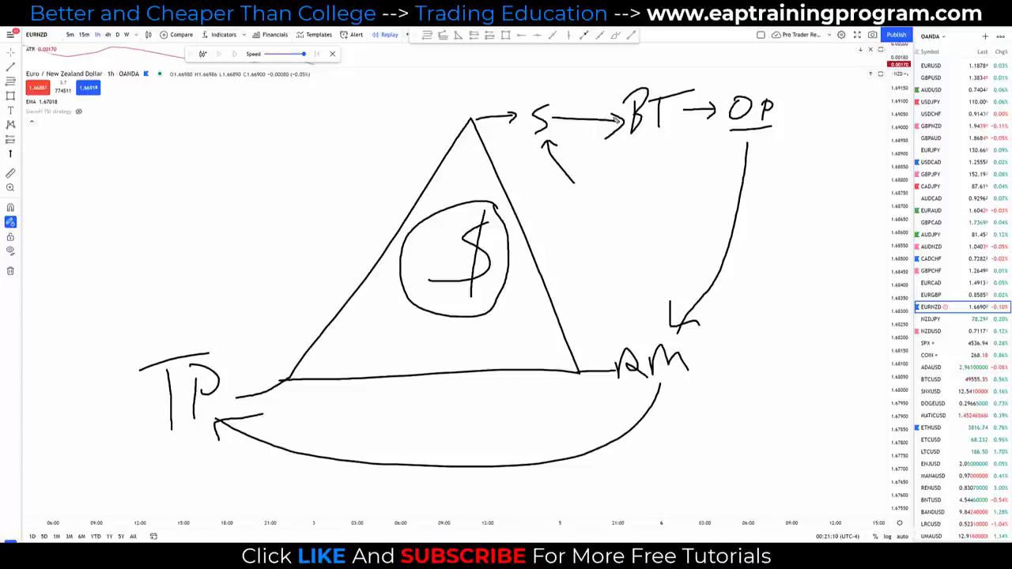
pyautogui.moveTo(202, 161)
pyautogui.mouseDown()
pyautogui.moveTo(325, 231)
pyautogui.moveTo(306, 242)
pyautogui.mouseUp()
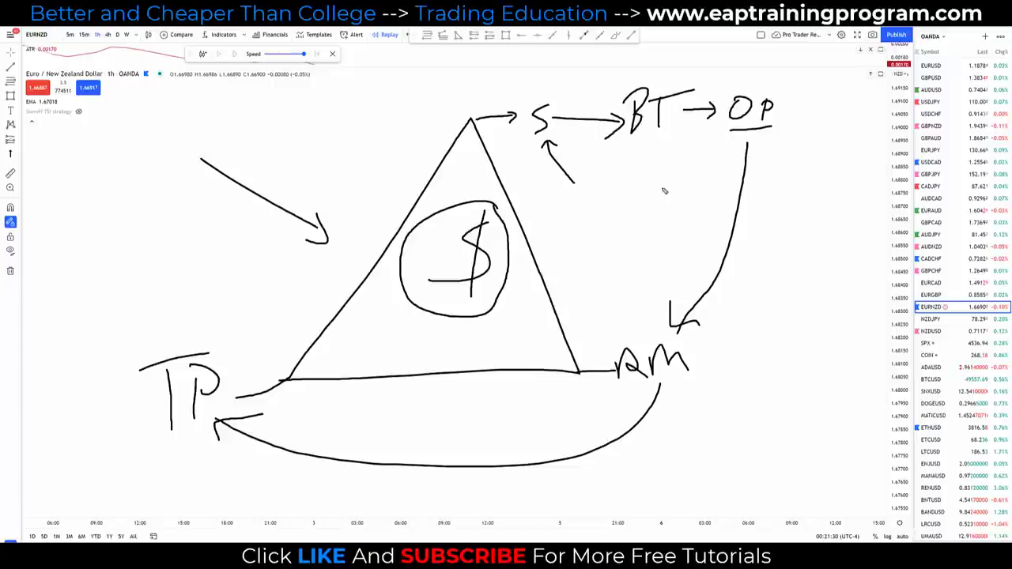
# Step: Circle the S, BT and OP labels, and add an arrowhead at the OP end of the curve from RM
pyautogui.moveTo(563, 98)
pyautogui.mouseDown()
pyautogui.moveTo(527, 101)
pyautogui.moveTo(557, 109)
pyautogui.moveTo(560, 98)
pyautogui.mouseUp()
pyautogui.moveTo(685, 73)
pyautogui.mouseDown()
pyautogui.moveTo(624, 125)
pyautogui.moveTo(697, 89)
pyautogui.moveTo(665, 70)
pyautogui.mouseUp()
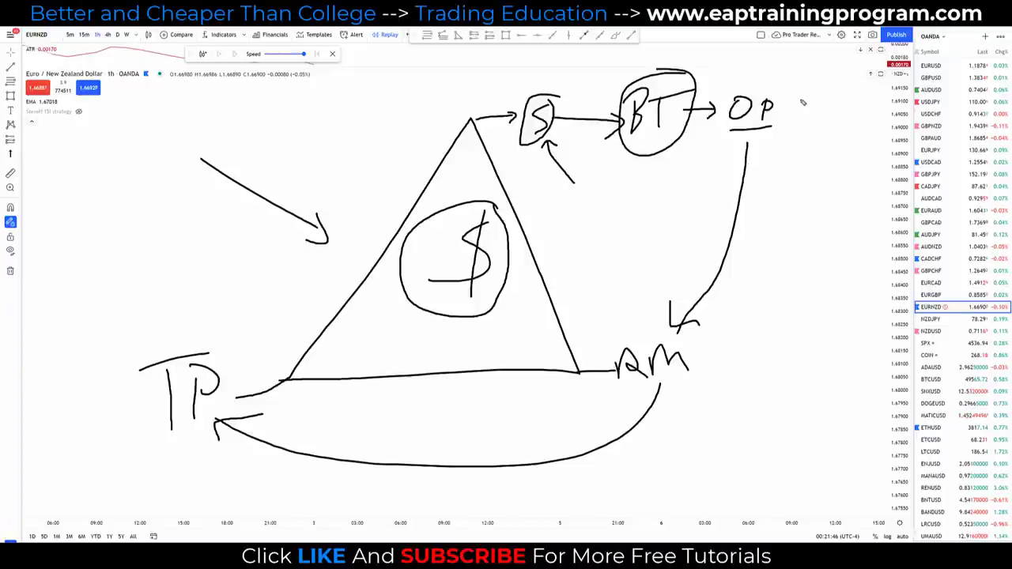
pyautogui.moveTo(802, 101)
pyautogui.mouseDown()
pyautogui.moveTo(791, 85)
pyautogui.moveTo(741, 93)
pyautogui.moveTo(723, 139)
pyautogui.moveTo(800, 93)
pyautogui.mouseUp()
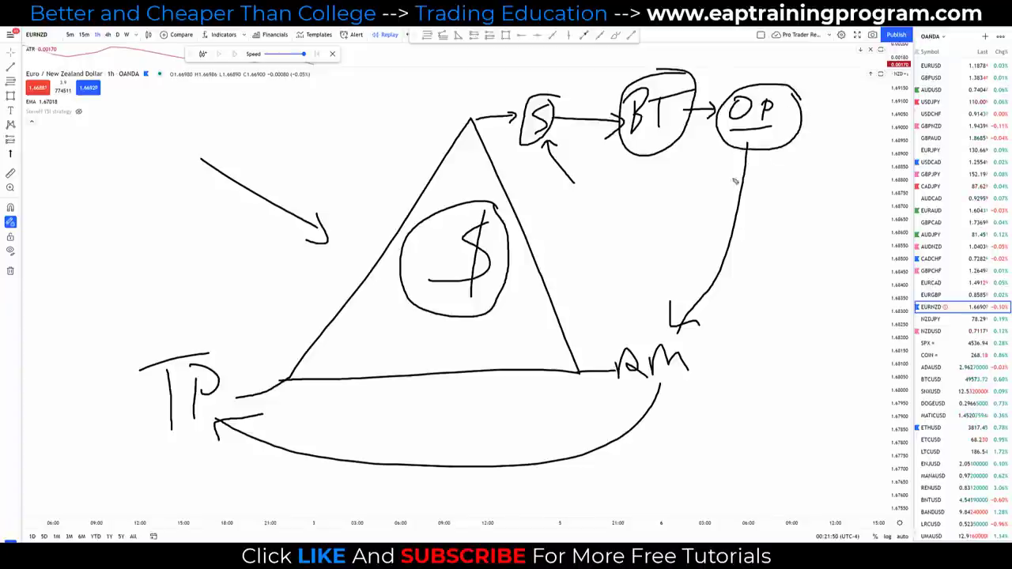
pyautogui.moveTo(741, 157); pyautogui.dragTo(756, 157)
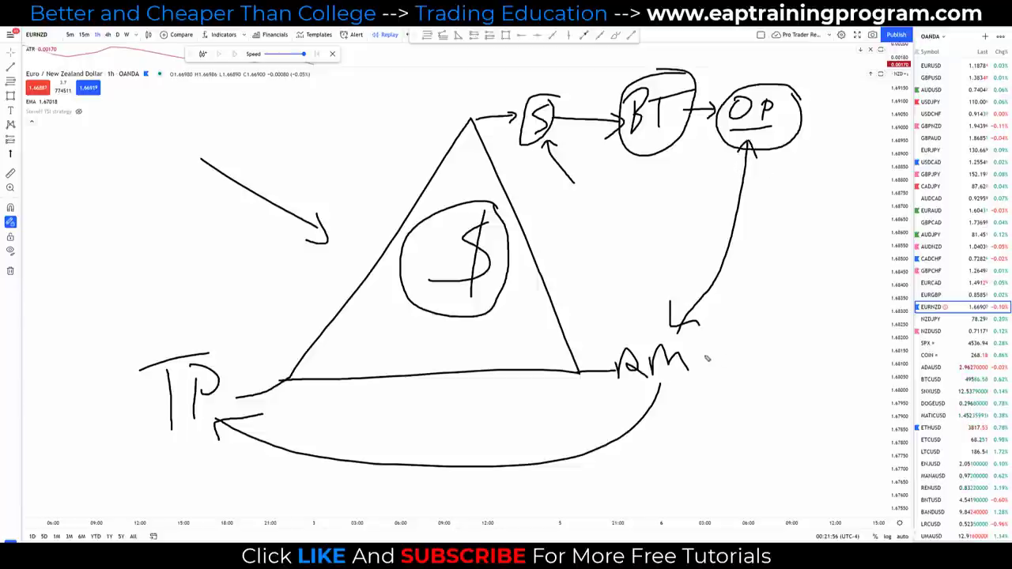
# Step: Ink a crossed-out E beside RM and an arrow leading from there back up to BT
pyautogui.moveTo(754, 341)
pyautogui.mouseDown()
pyautogui.moveTo(753, 368)
pyautogui.moveTo(779, 359)
pyautogui.moveTo(778, 345)
pyautogui.moveTo(736, 388)
pyautogui.mouseUp()
pyautogui.moveTo(750, 319); pyautogui.dragTo(764, 394)
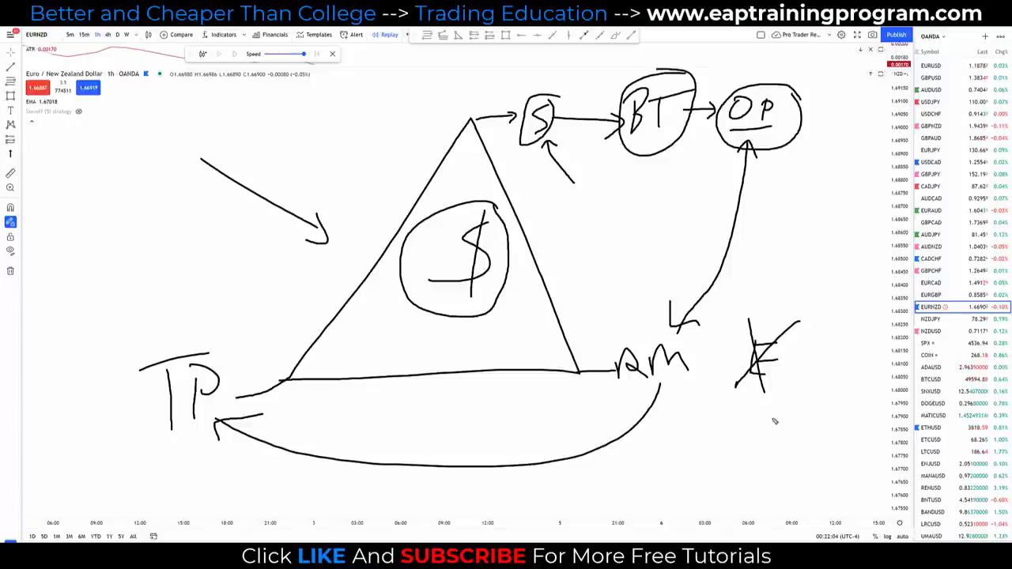
pyautogui.moveTo(718, 330)
pyautogui.mouseDown()
pyautogui.moveTo(619, 178)
pyautogui.moveTo(639, 182)
pyautogui.mouseUp()
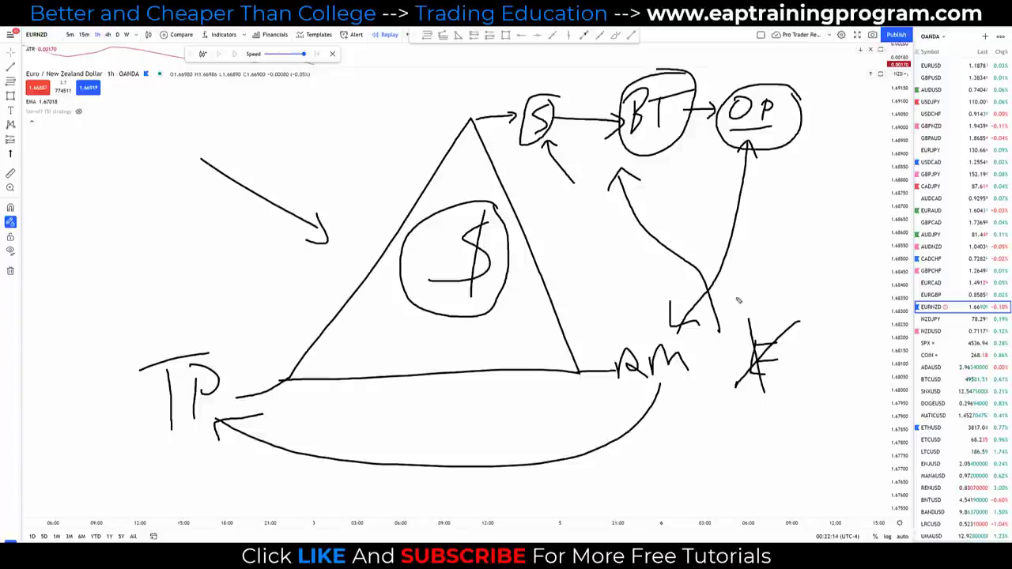
# Step: Circle the TP label and ink curved arrows from it to RM and to S
pyautogui.moveTo(245, 343)
pyautogui.mouseDown()
pyautogui.moveTo(118, 370)
pyautogui.moveTo(260, 400)
pyautogui.moveTo(217, 326)
pyautogui.mouseUp()
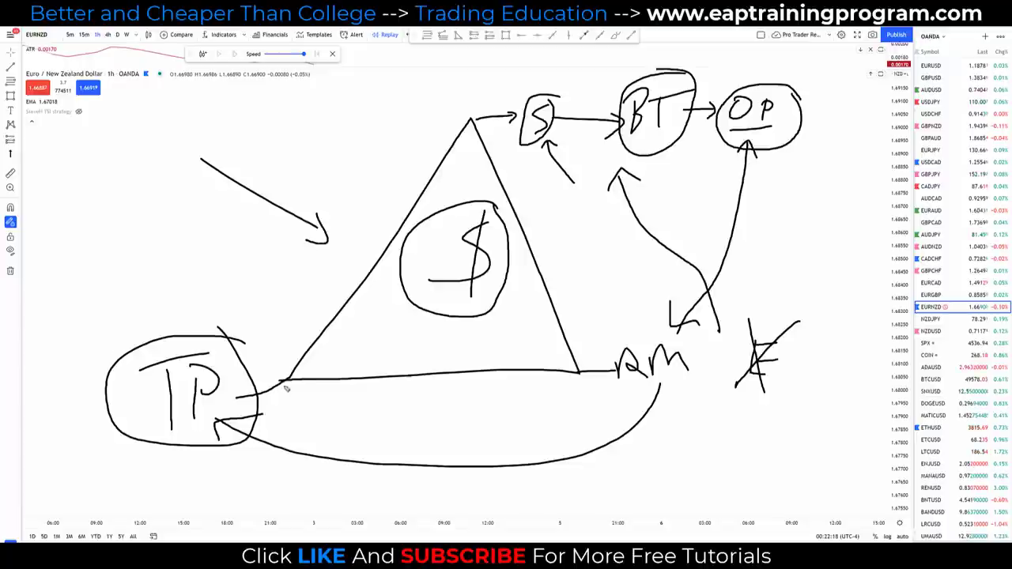
pyautogui.moveTo(182, 429)
pyautogui.mouseDown()
pyautogui.moveTo(515, 492)
pyautogui.moveTo(678, 422)
pyautogui.moveTo(677, 388)
pyautogui.moveTo(689, 405)
pyautogui.mouseUp()
pyautogui.moveTo(165, 343)
pyautogui.mouseDown()
pyautogui.moveTo(358, 129)
pyautogui.moveTo(503, 98)
pyautogui.mouseUp()
pyautogui.moveTo(494, 90)
pyautogui.mouseDown()
pyautogui.moveTo(504, 98)
pyautogui.moveTo(492, 108)
pyautogui.mouseUp()
# Step: Ink short pointer strokes near BT and OP, plus arrows toward TP and the dollar sign
pyautogui.moveTo(568, 81); pyautogui.dragTo(613, 104)
pyautogui.moveTo(718, 75); pyautogui.dragTo(724, 80)
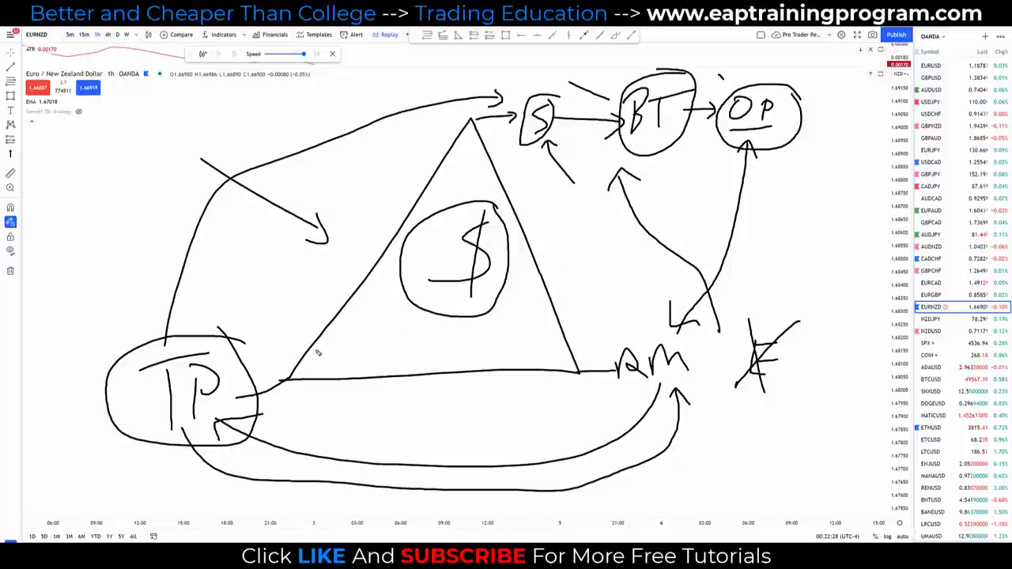
pyautogui.moveTo(224, 307); pyautogui.dragTo(299, 279)
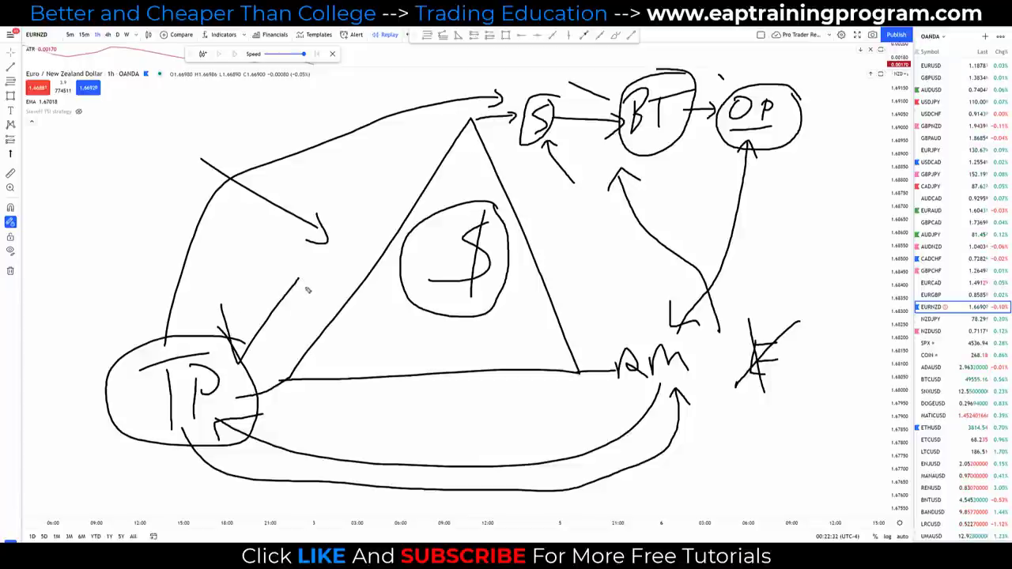
pyautogui.moveTo(376, 362)
pyautogui.mouseDown()
pyautogui.moveTo(427, 313)
pyautogui.moveTo(428, 331)
pyautogui.mouseUp()
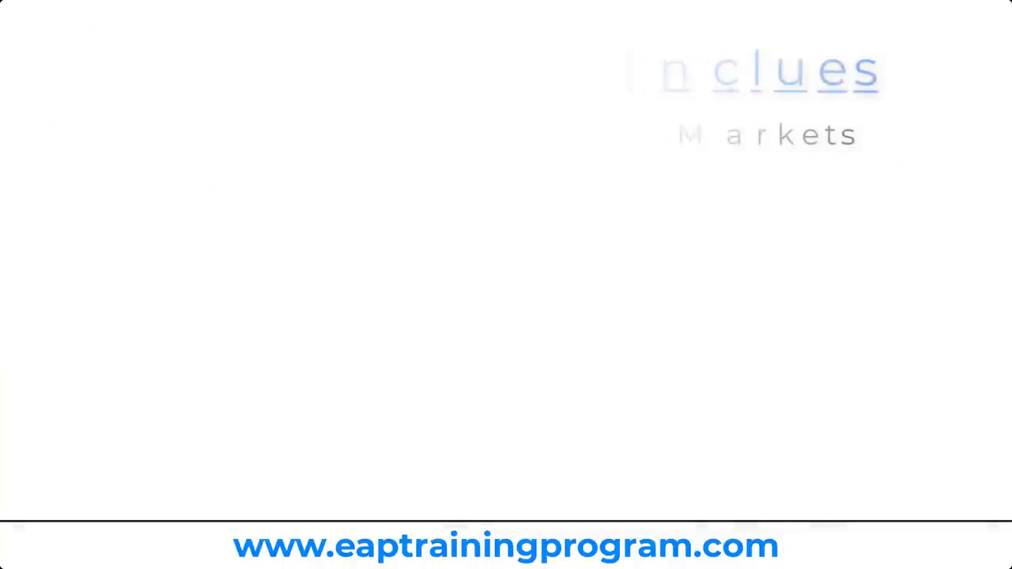
# Step: Switch to the EAP Training Program course site and open Lessons #2 through #5 of the Phase #1 Basics Course
pyautogui.click(400, 259)
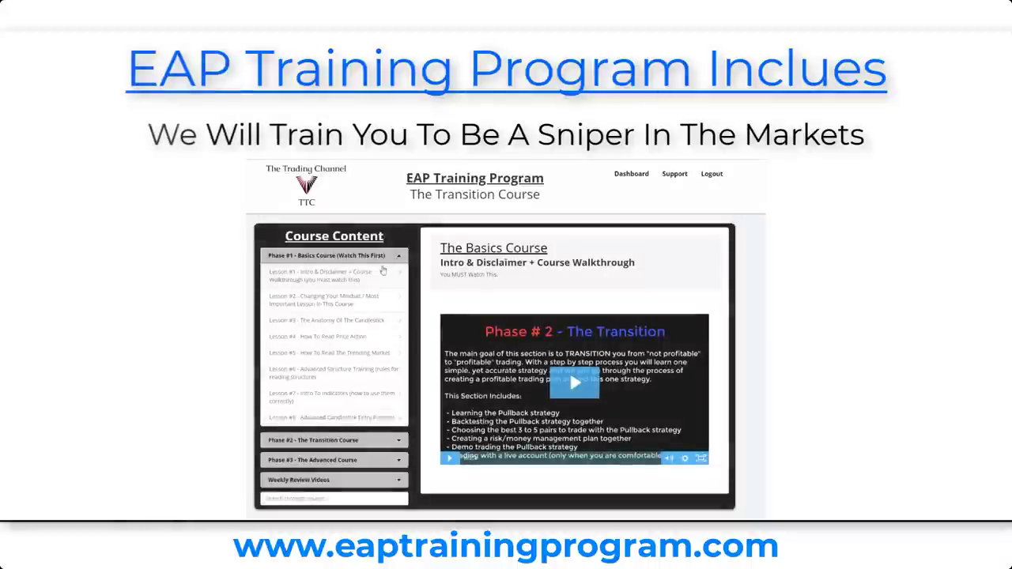
pyautogui.click(348, 301)
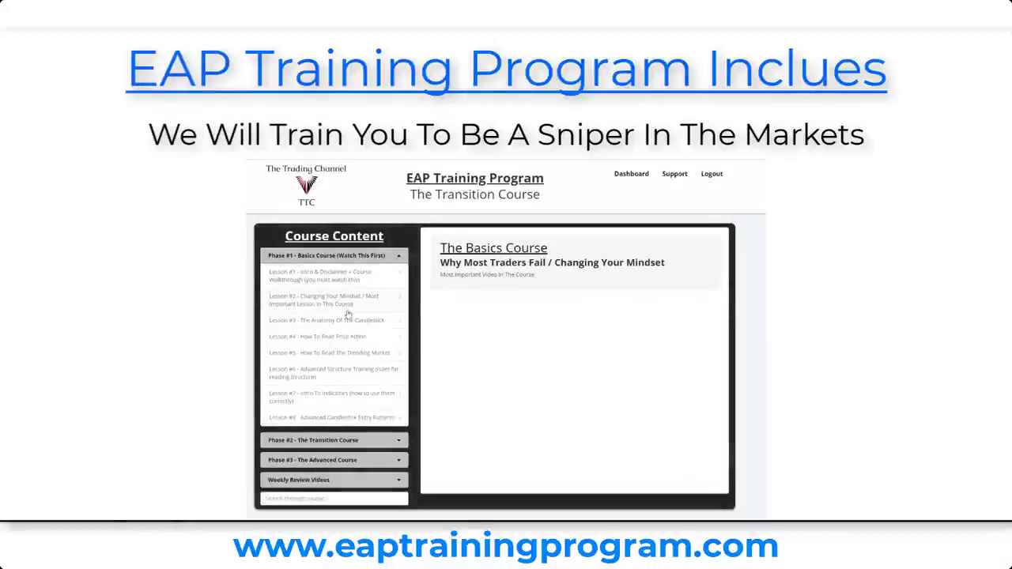
pyautogui.click(346, 323)
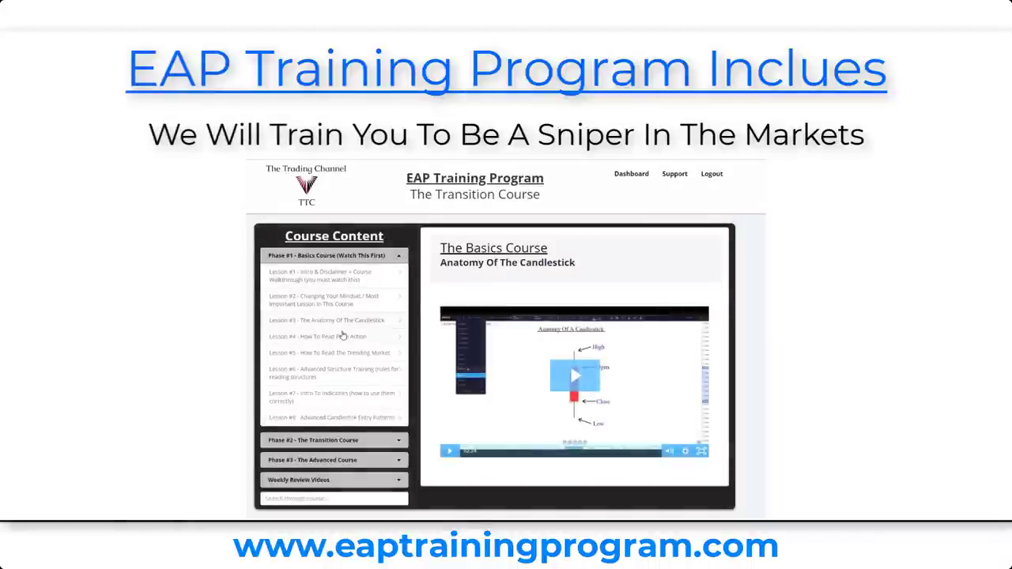
pyautogui.click(345, 335)
pyautogui.click(342, 353)
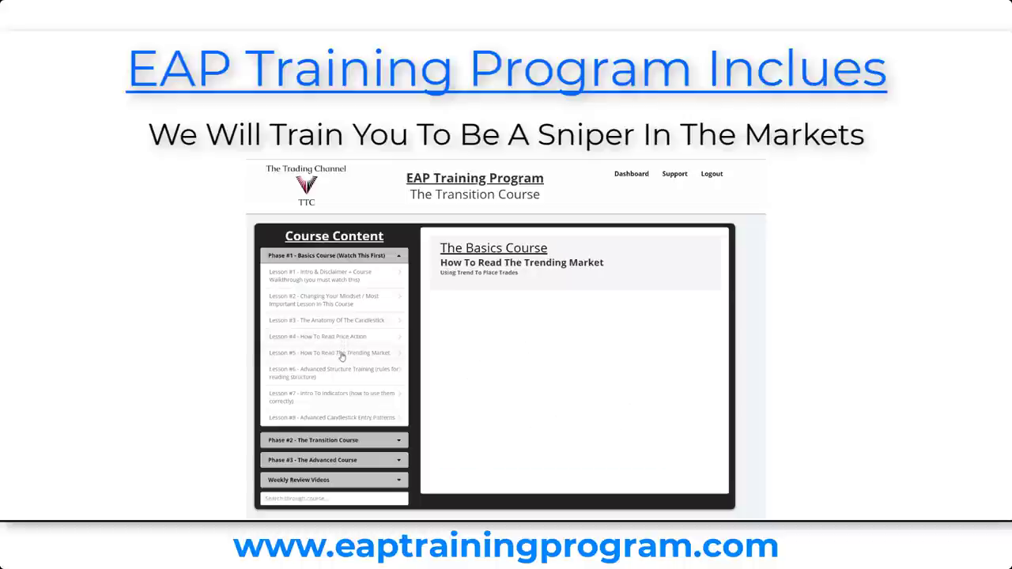